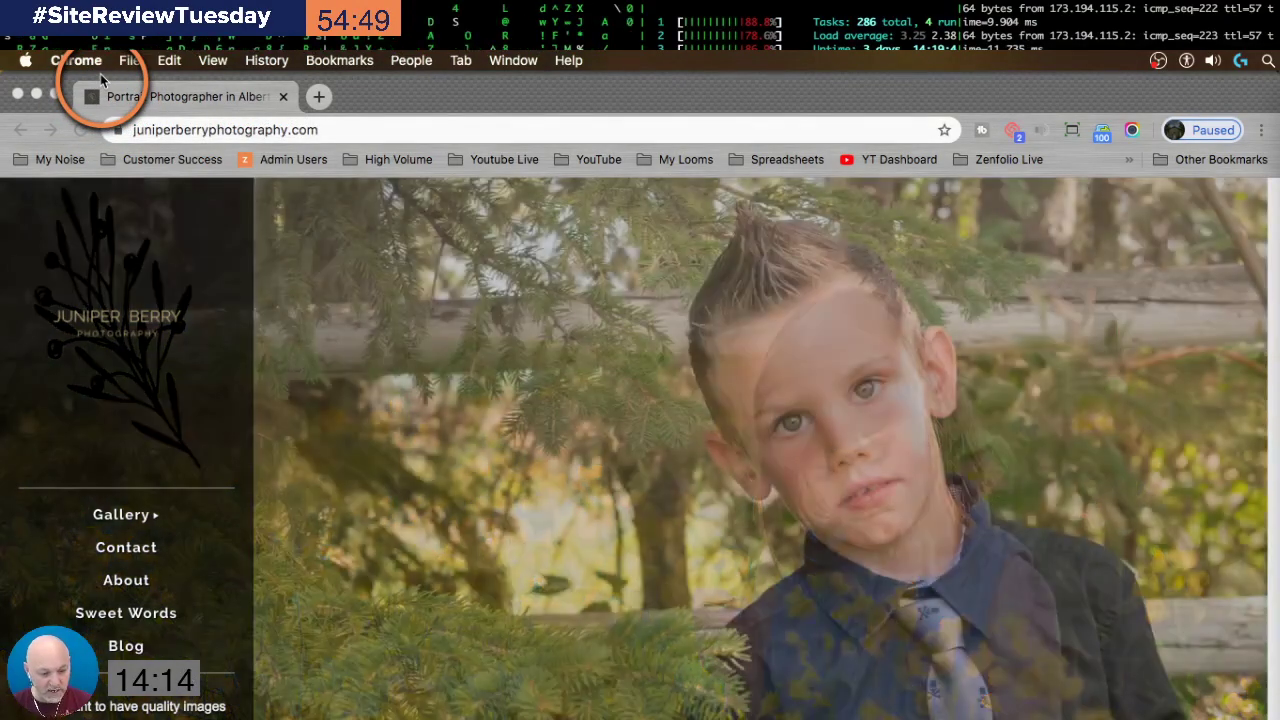
Step: Switch the browser to full screen and highlight passages of the introductory text below the home page's site menu
key(ctrl+super+f)
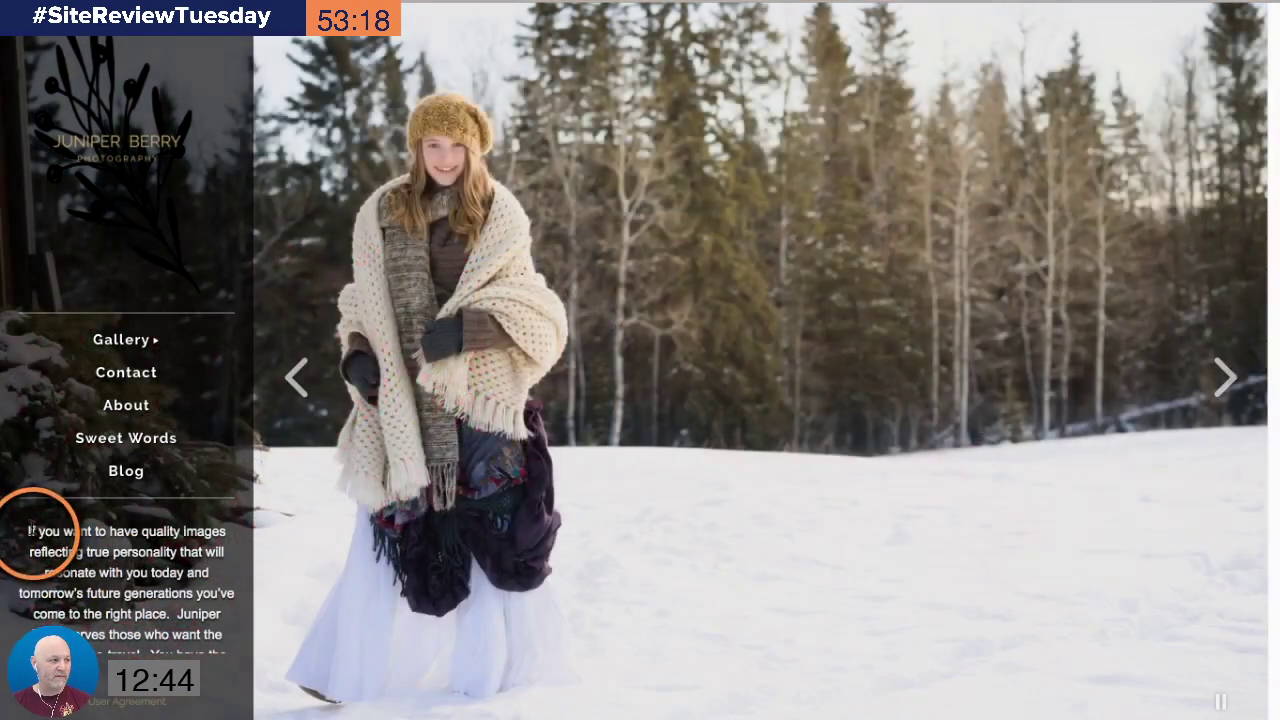
drag(30, 524, 207, 640)
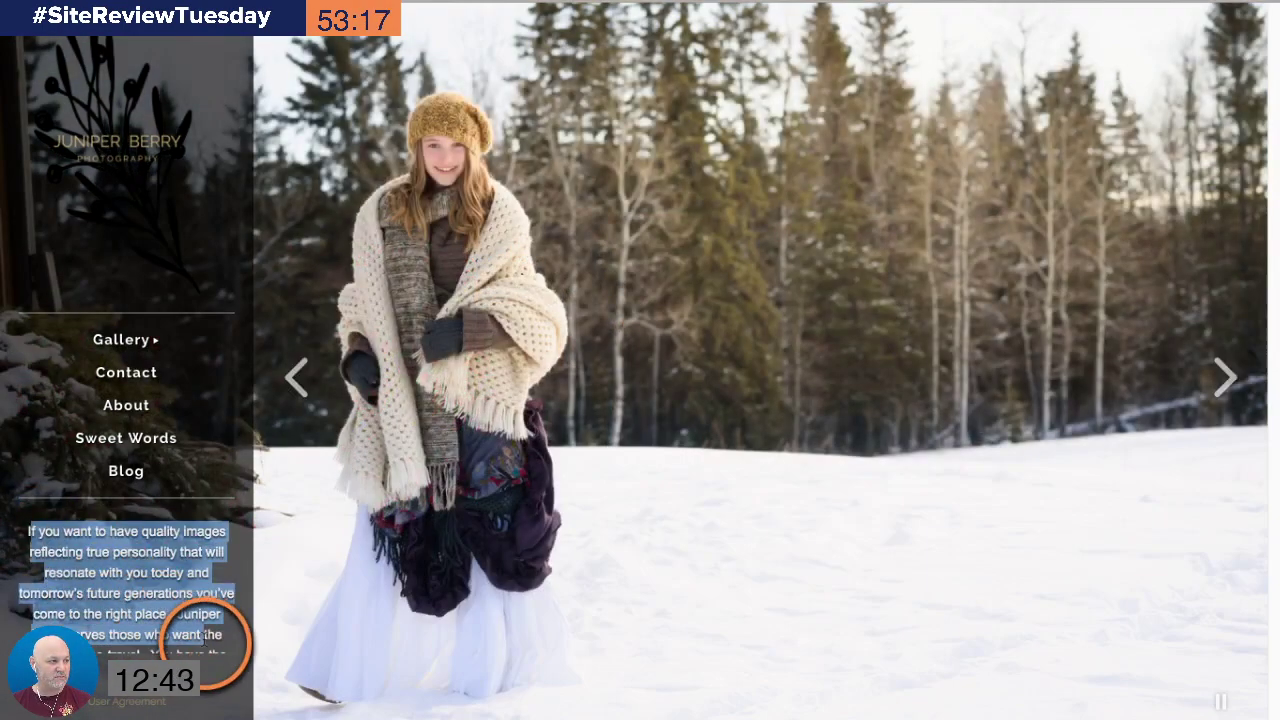
click(222, 658)
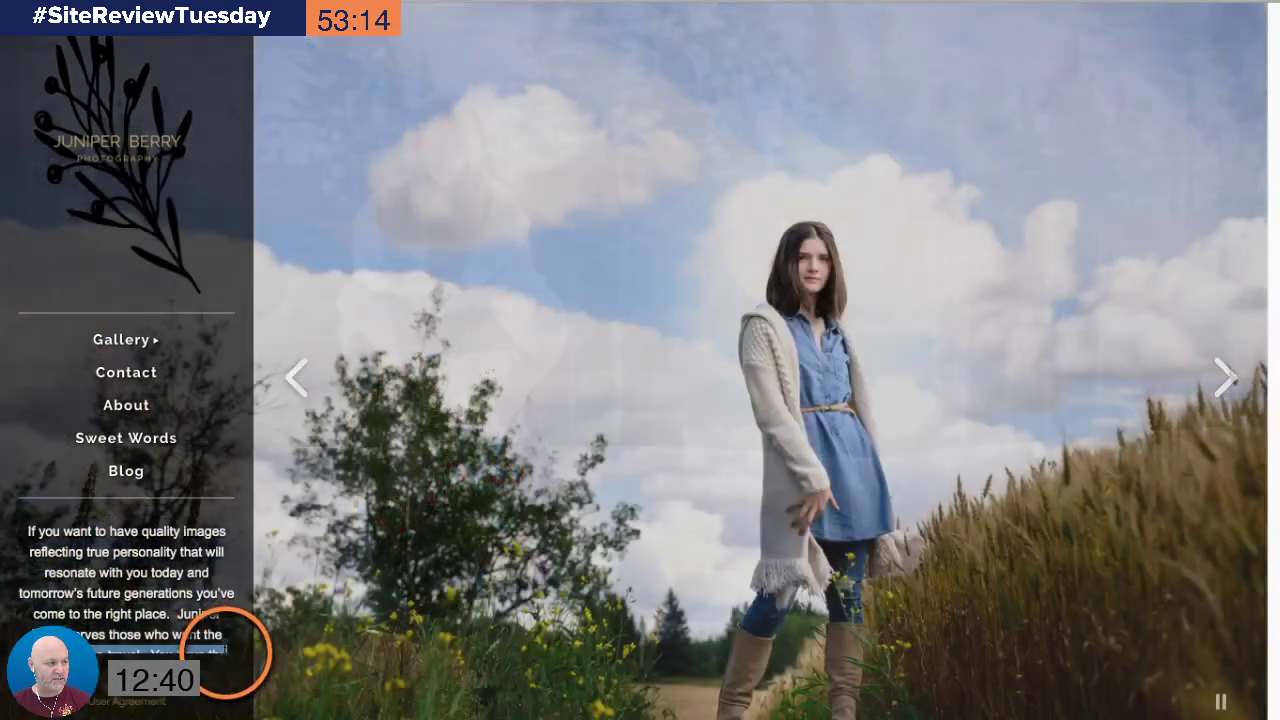
double_click(222, 658)
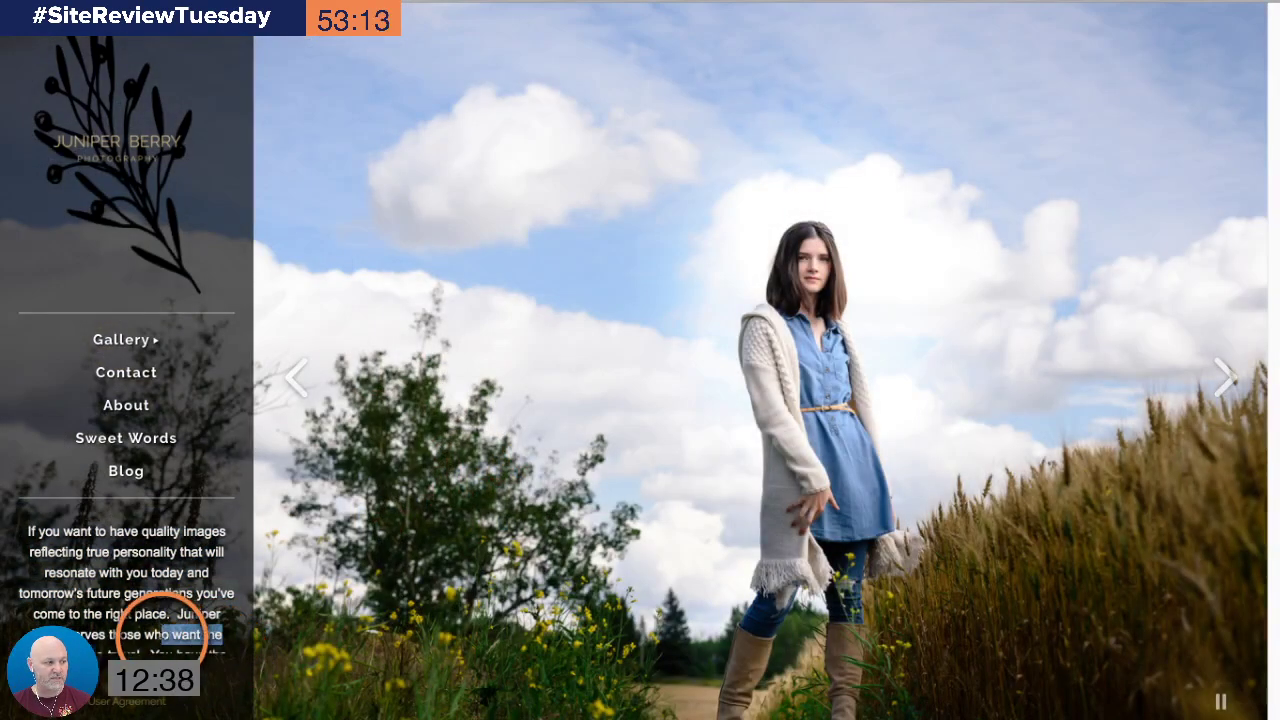
click(165, 572)
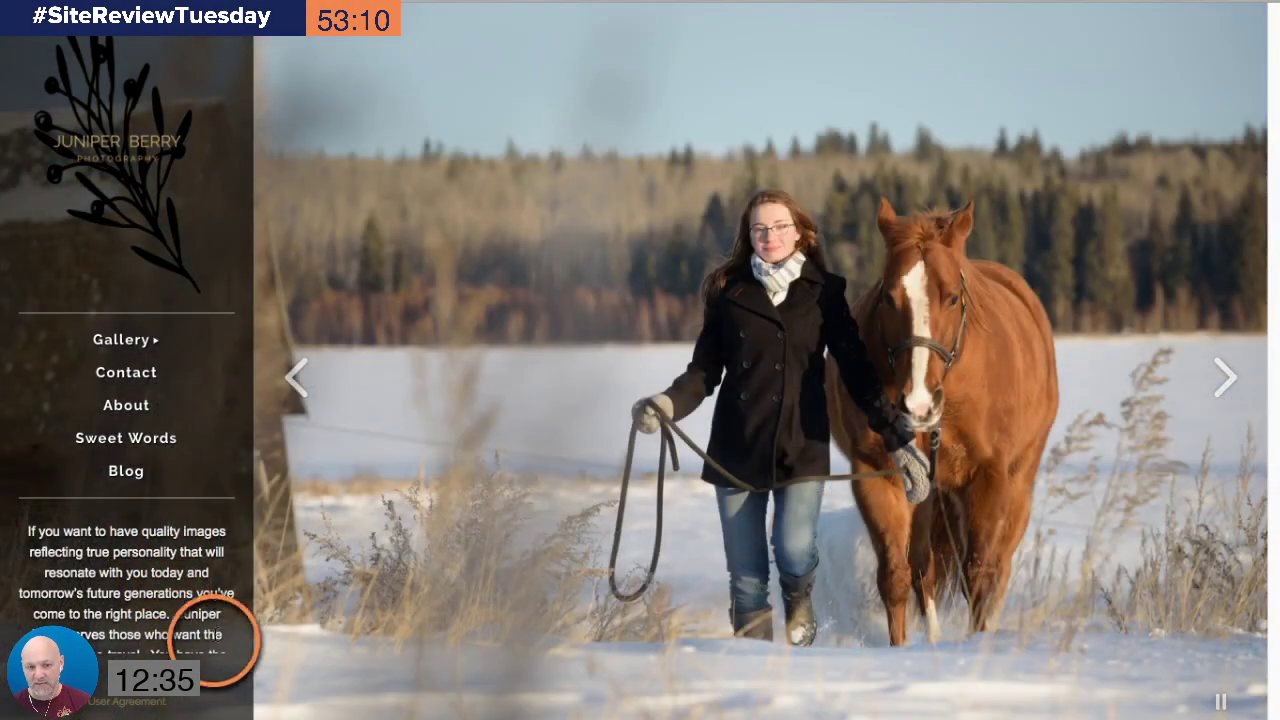
click(228, 660)
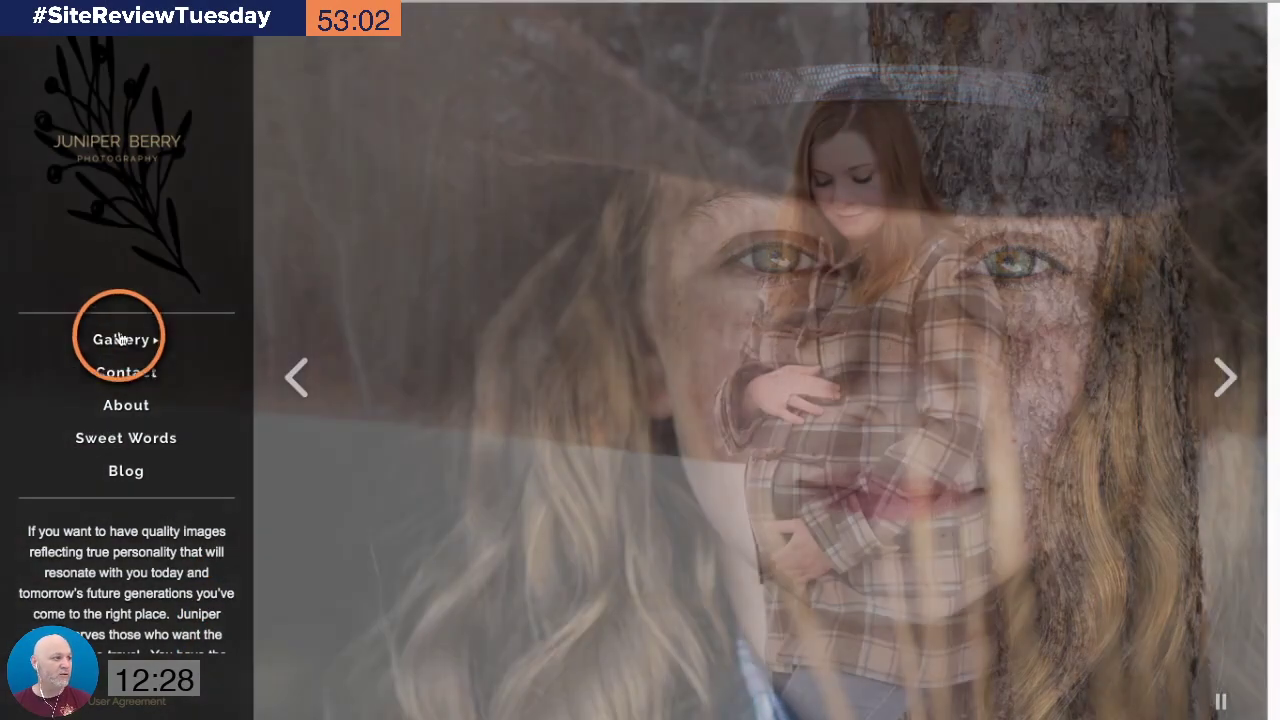
Step: Open the Portfolio page of the Gallery section to review its four categories
mouse_move(126, 340)
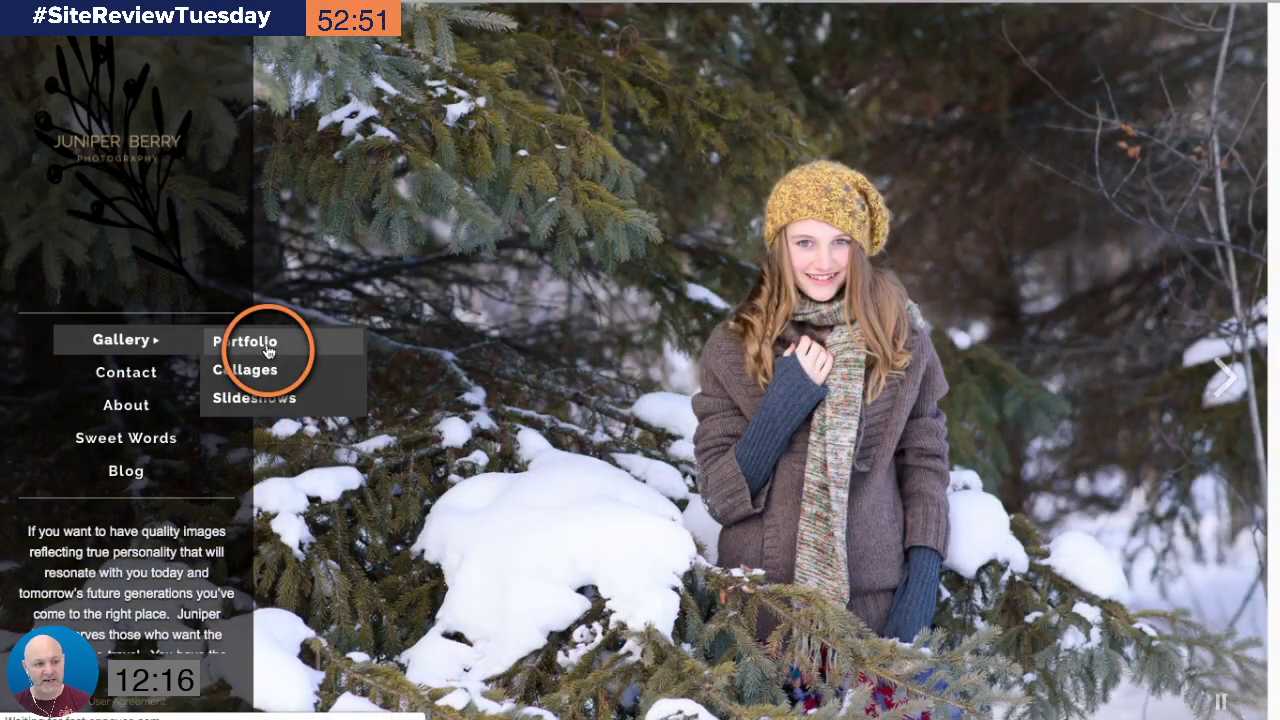
click(268, 350)
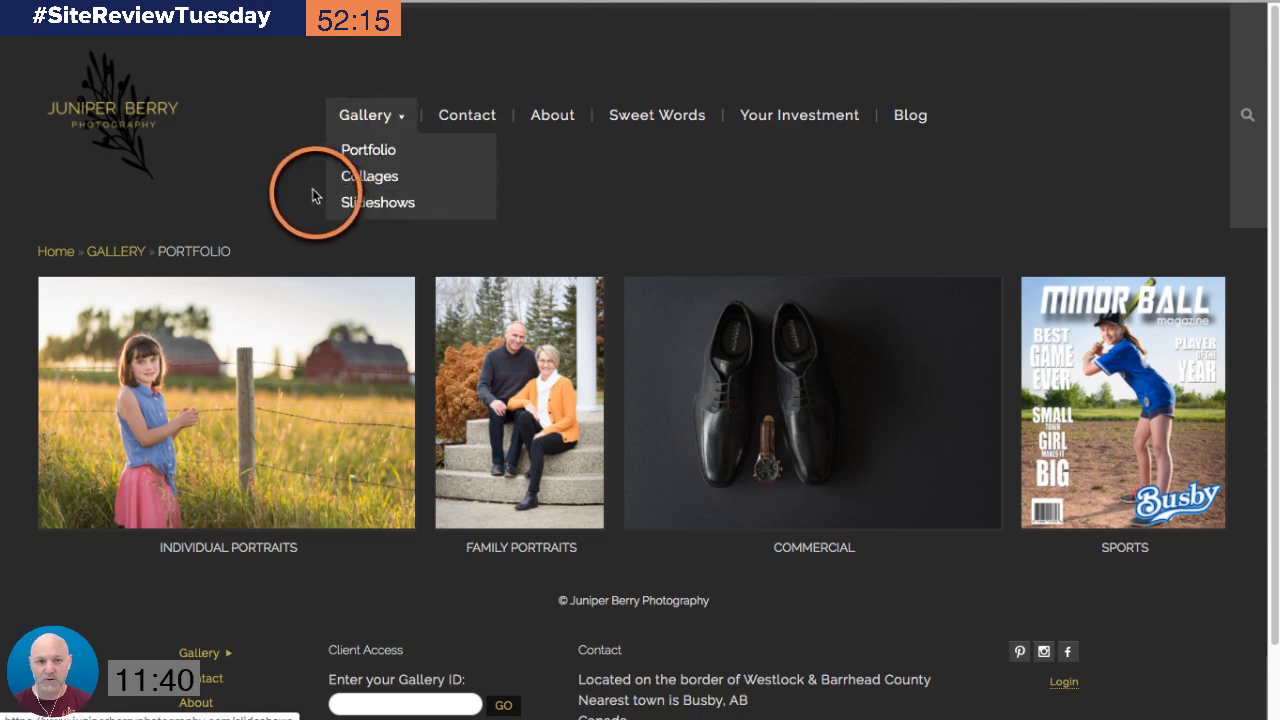
mouse_move(408, 126)
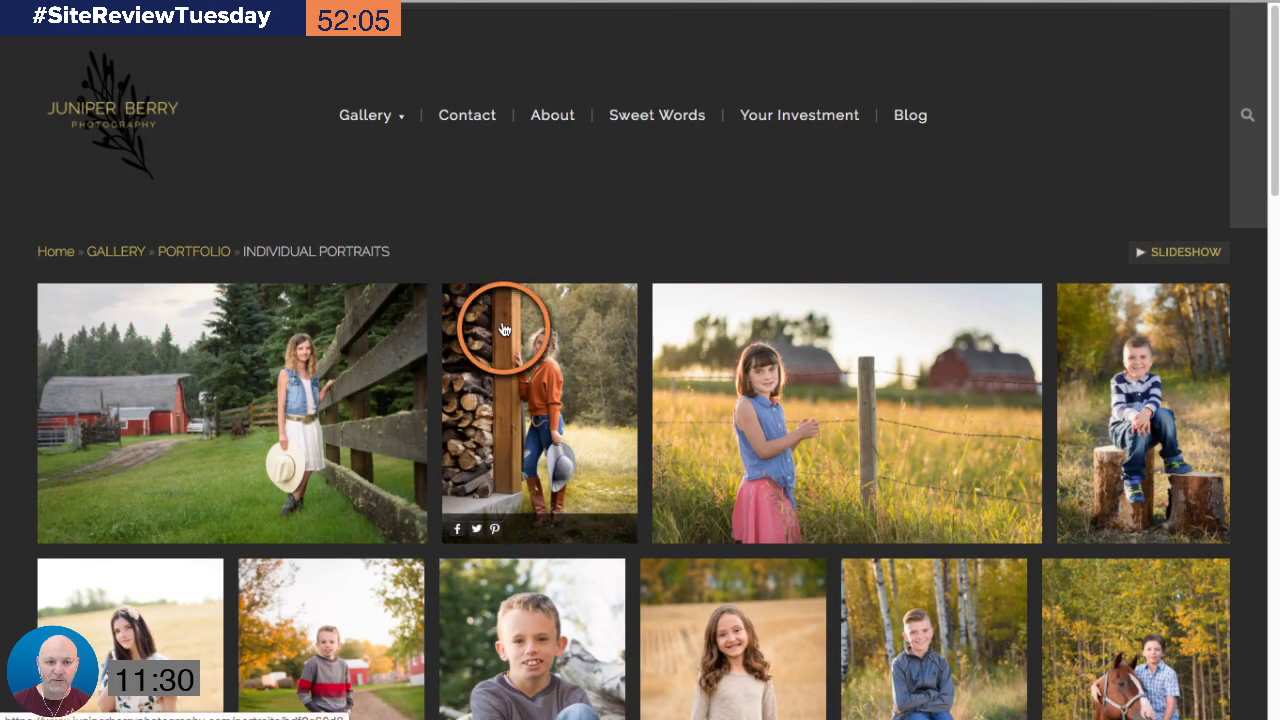
Step: Open the Individual Portraits gallery and look over its first rows of photos
scroll(503, 328, down, 1)
scroll(503, 330, down, 4)
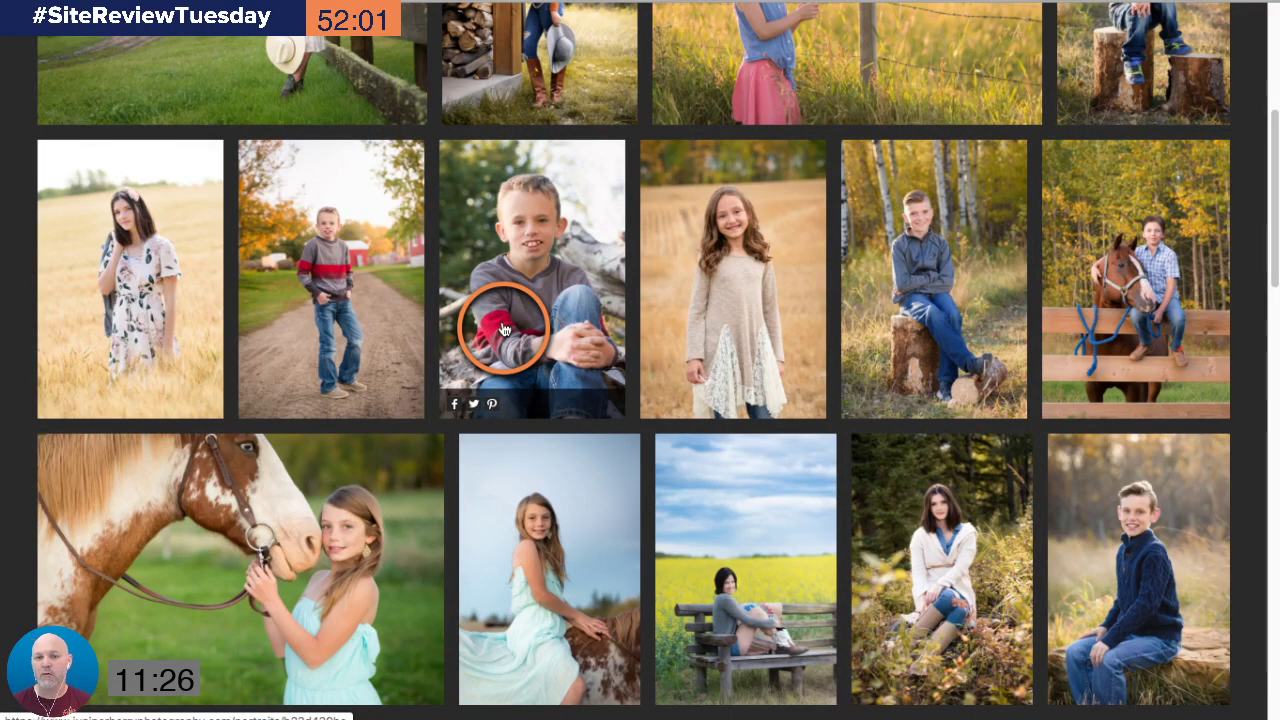
scroll(503, 328, up, 5)
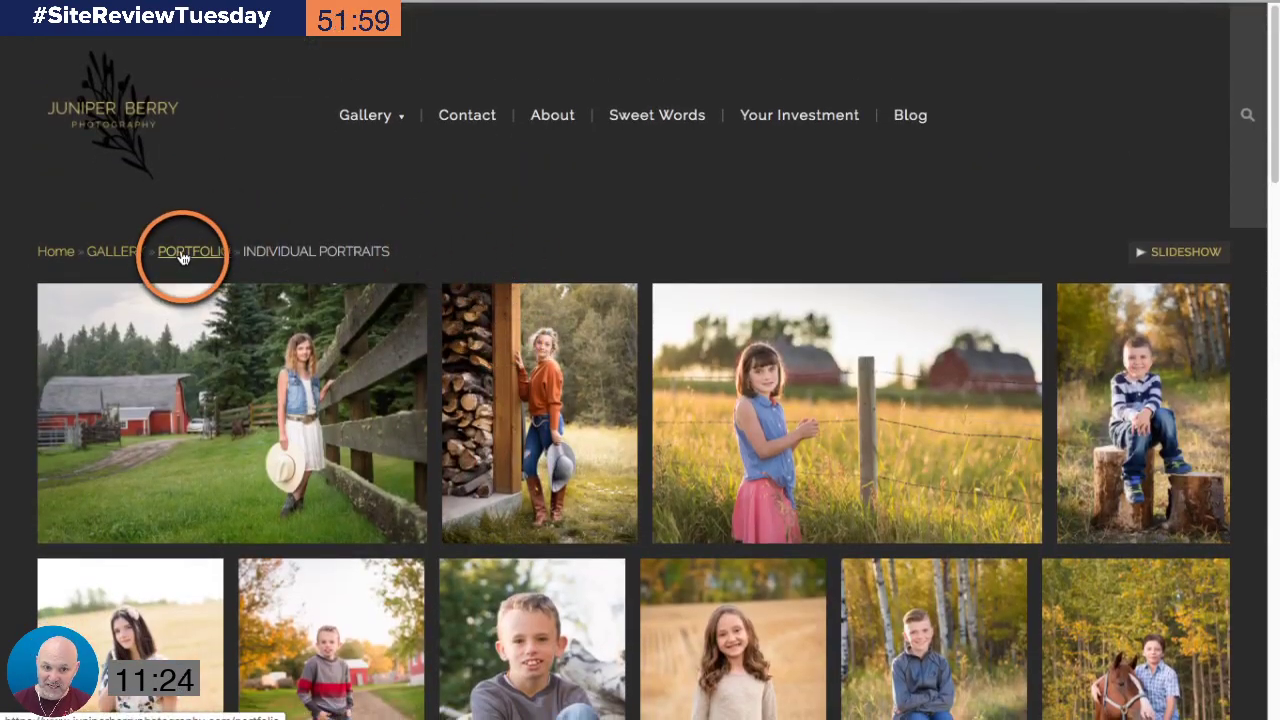
Step: Return from Family Portraits to the Portfolio page, reopen Individual Portraits and review the gallery down to its footer
mouse_move(386, 118)
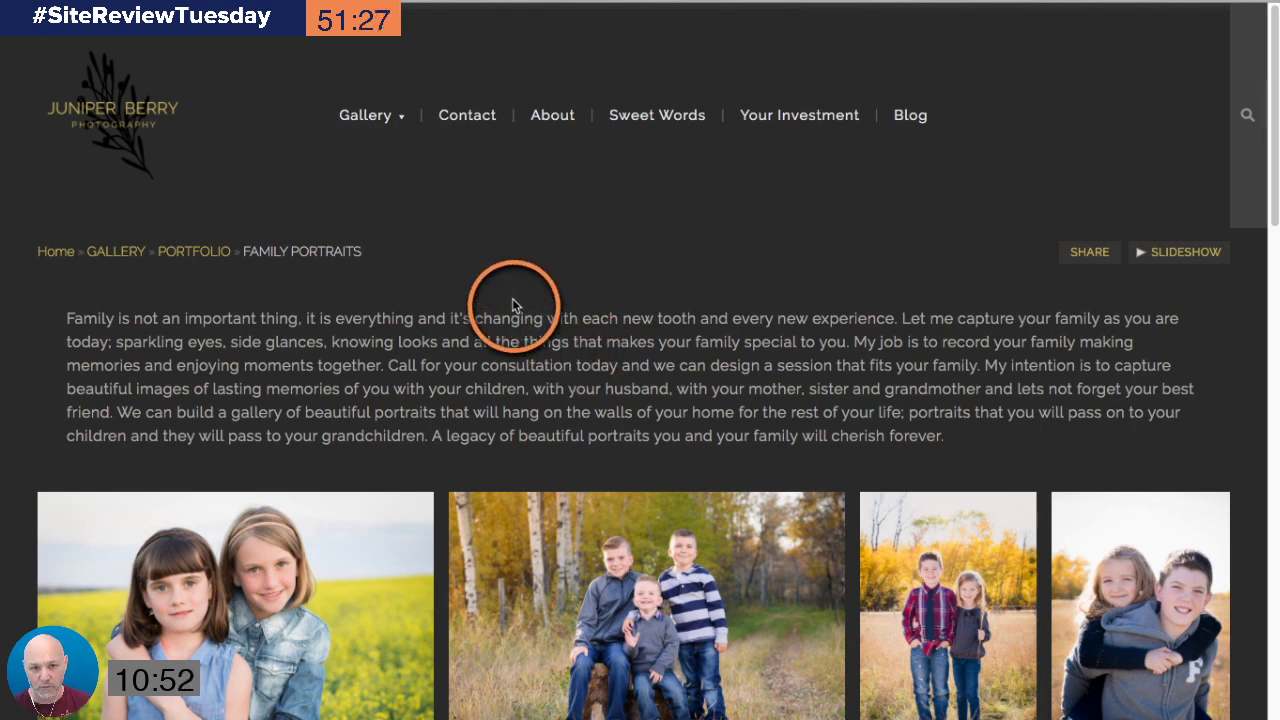
click(226, 258)
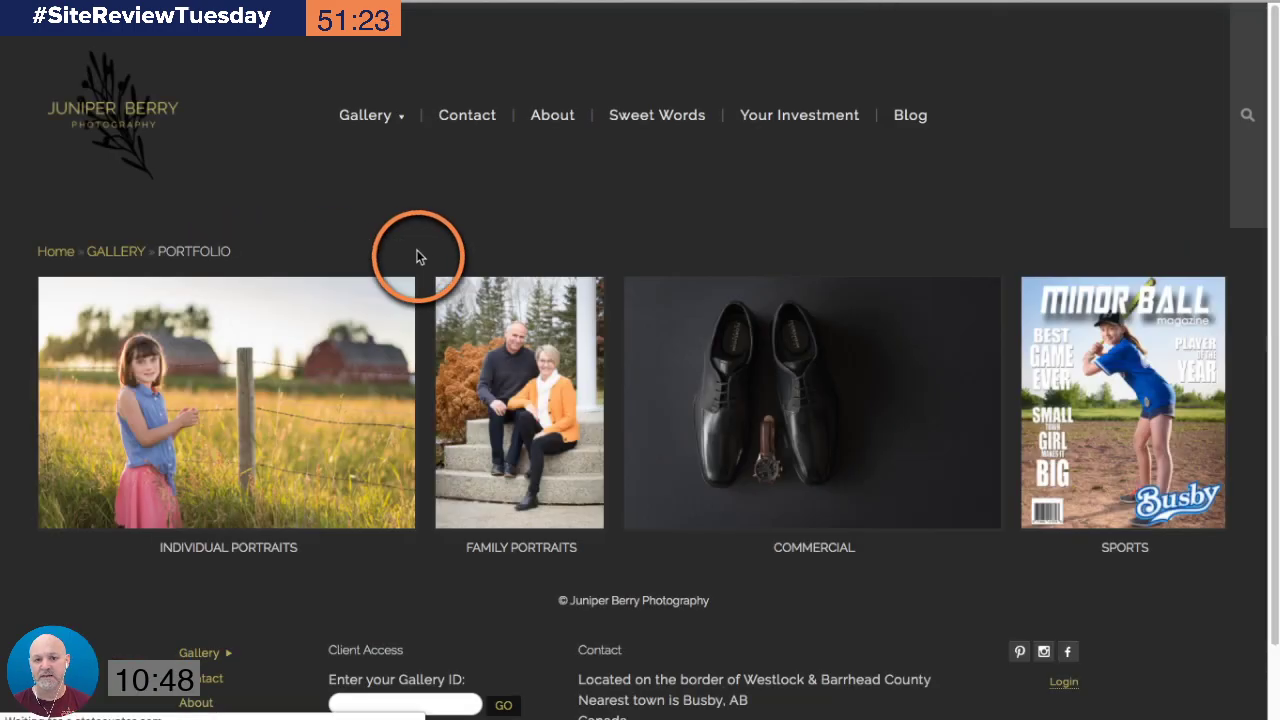
click(230, 389)
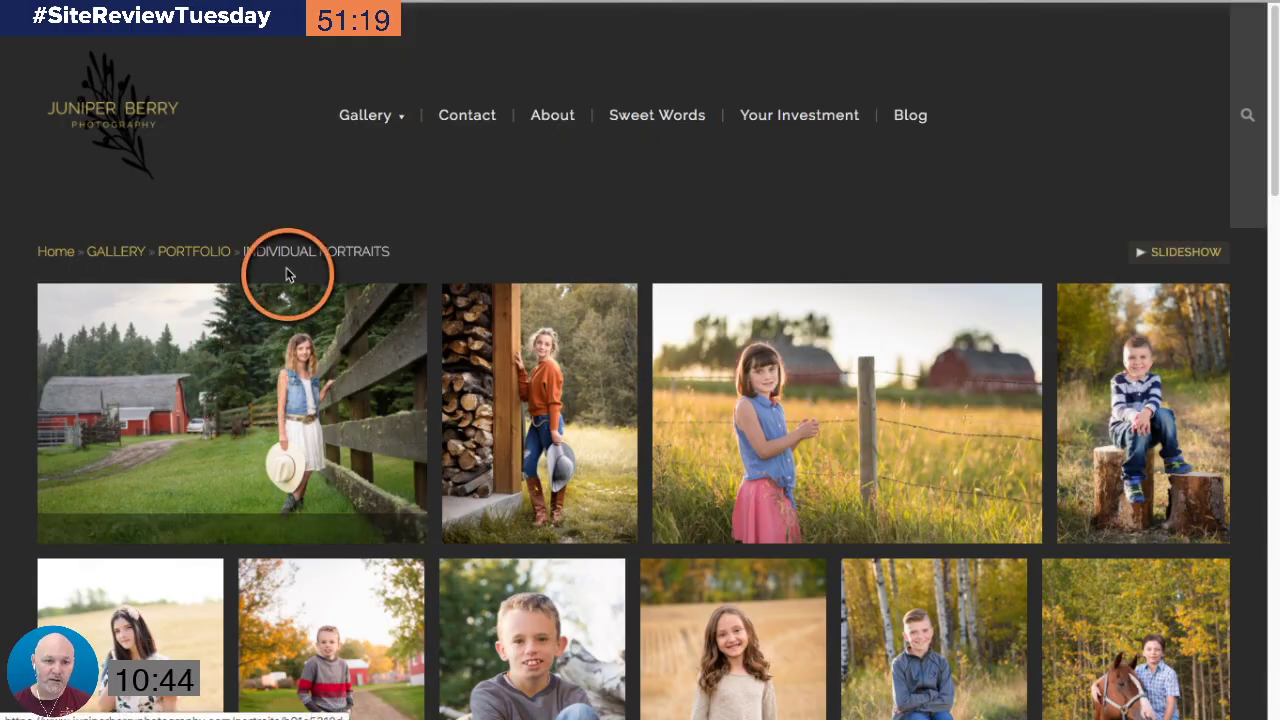
scroll(622, 300, down, 8)
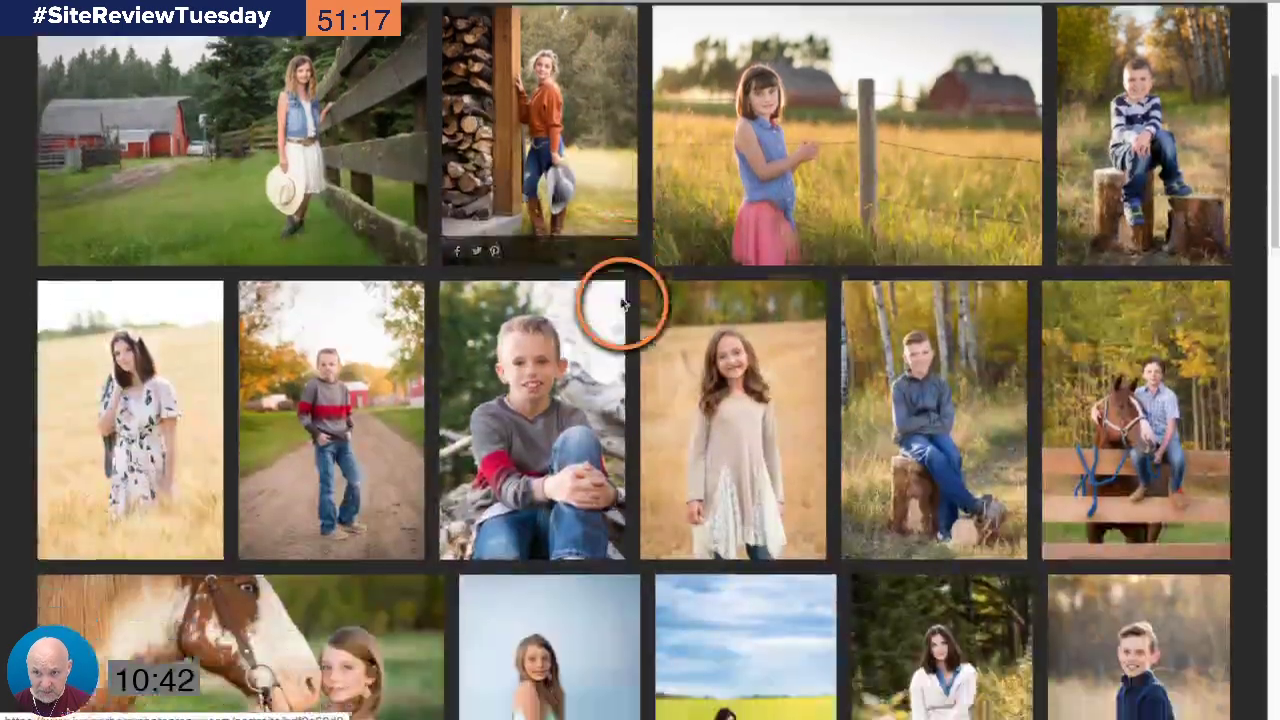
scroll(622, 303, down, 15)
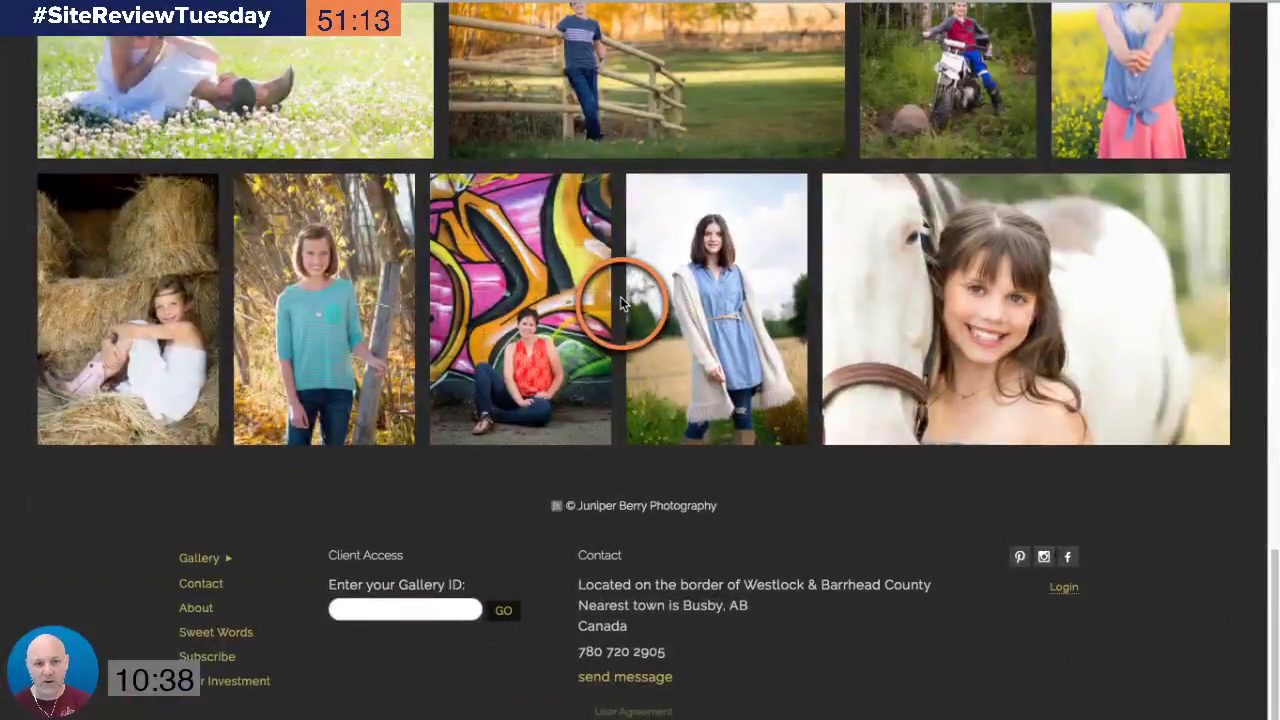
scroll(621, 302, up, 20)
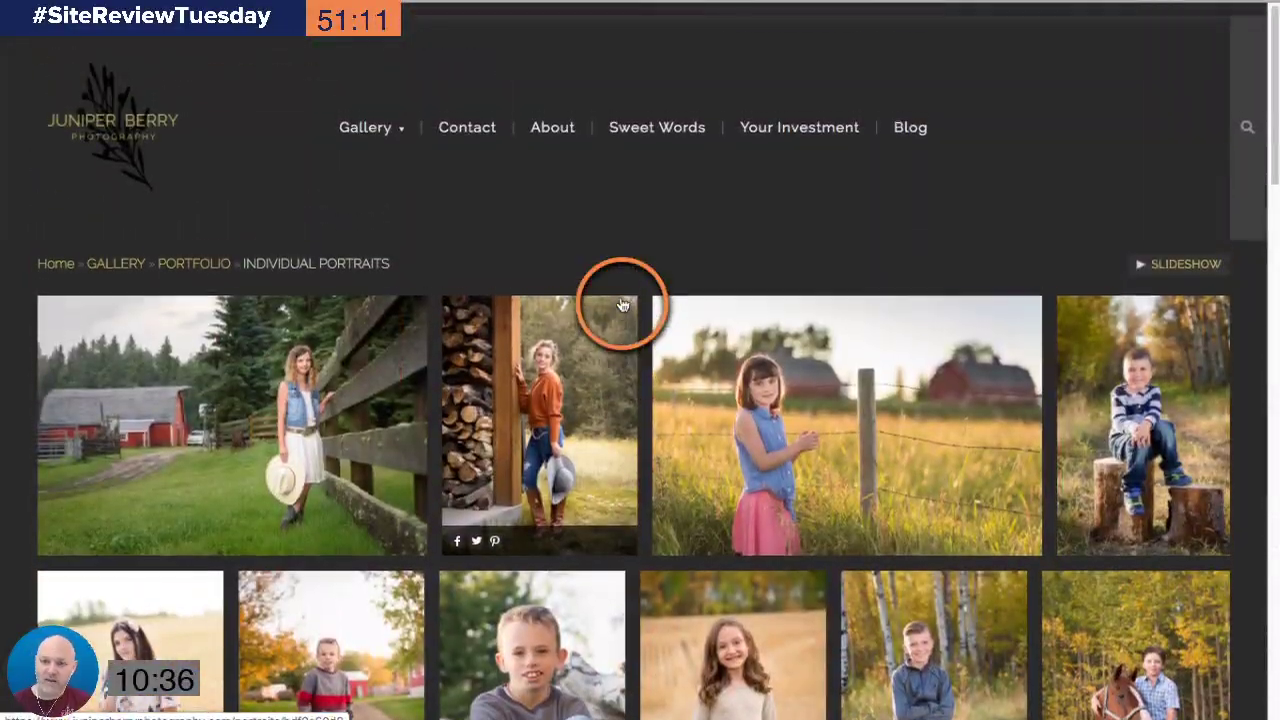
scroll(620, 354, down, 5)
scroll(617, 357, up, 5)
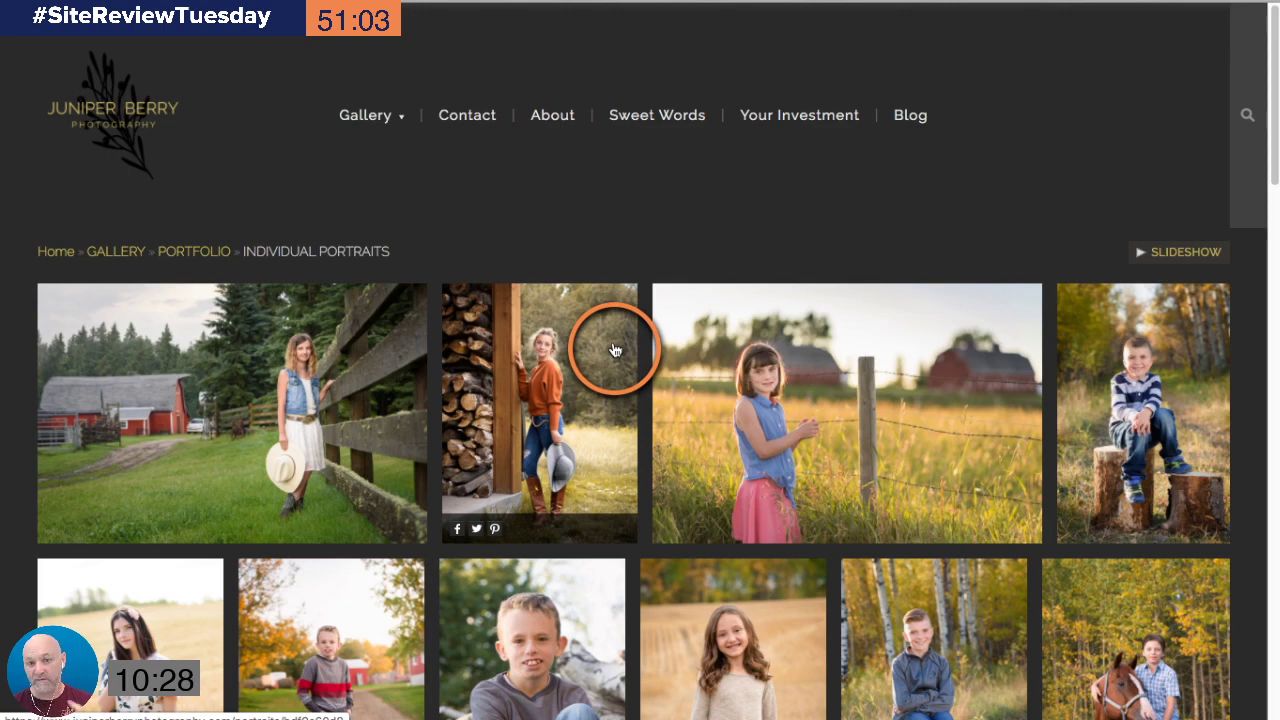
Step: Open the single portrait of the boy in the grey and red sweater and return to the Individual Portraits gallery
scroll(612, 352, down, 5)
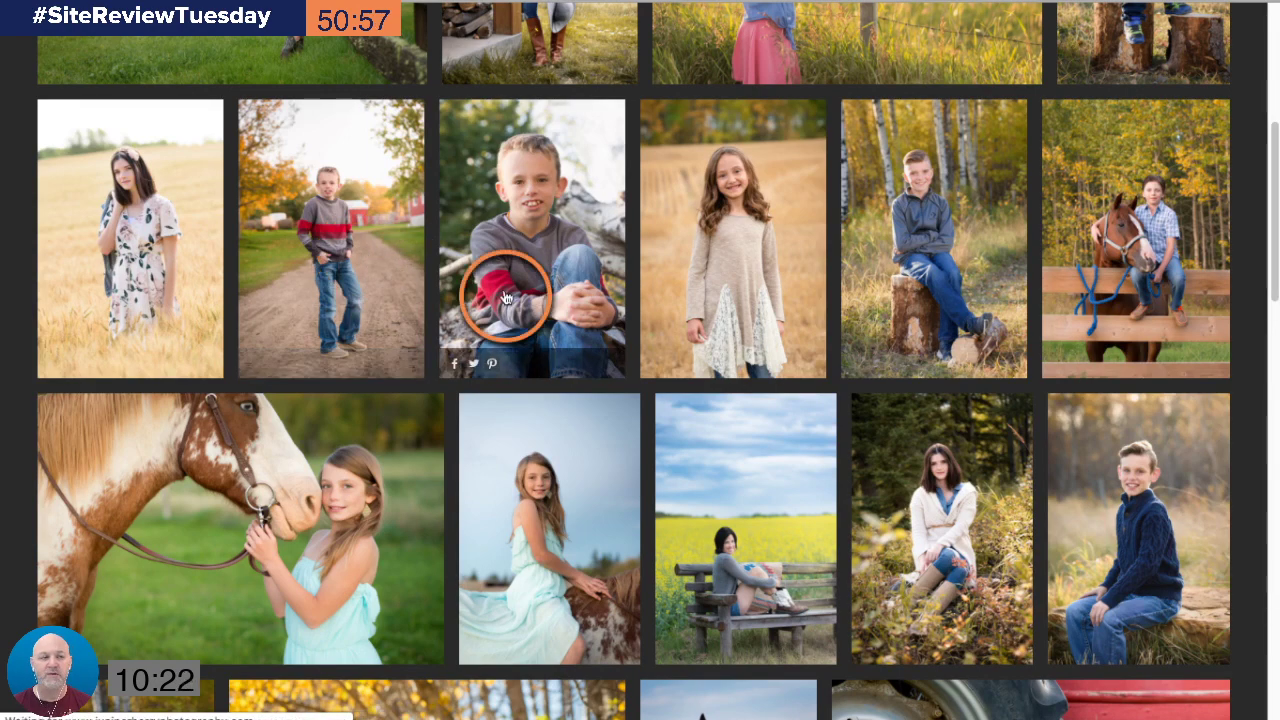
click(516, 295)
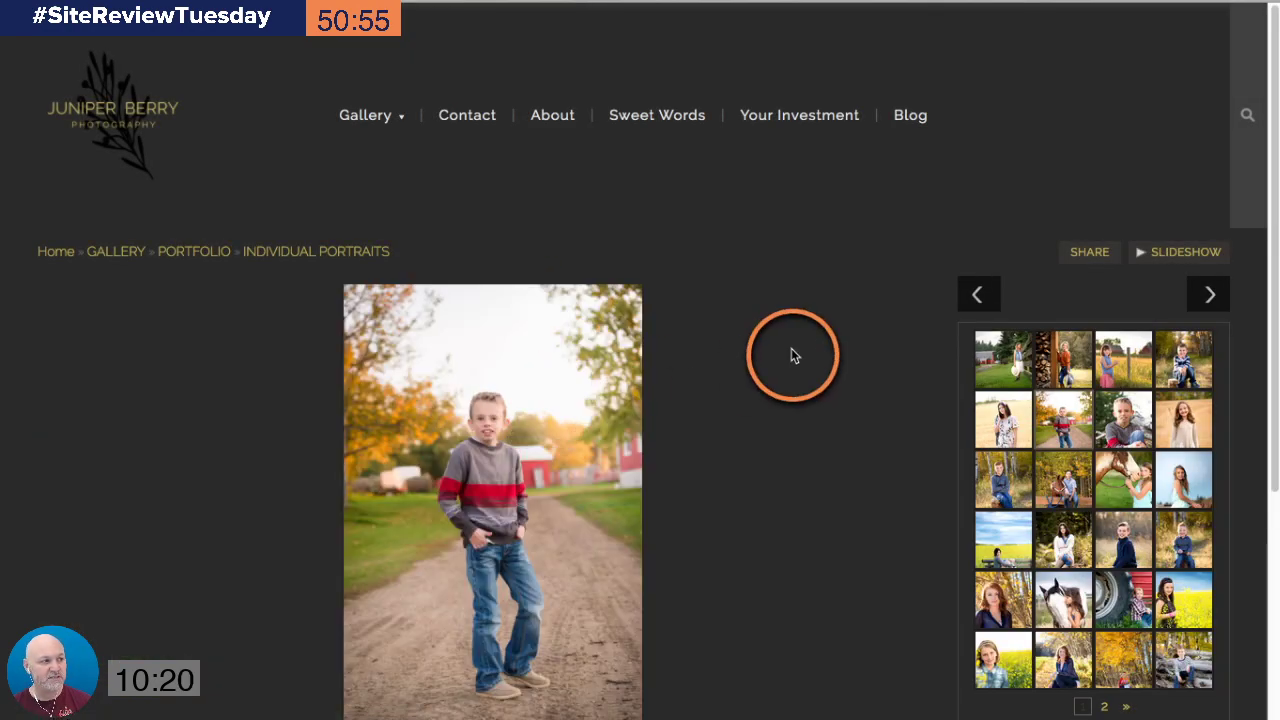
key(alt+Left)
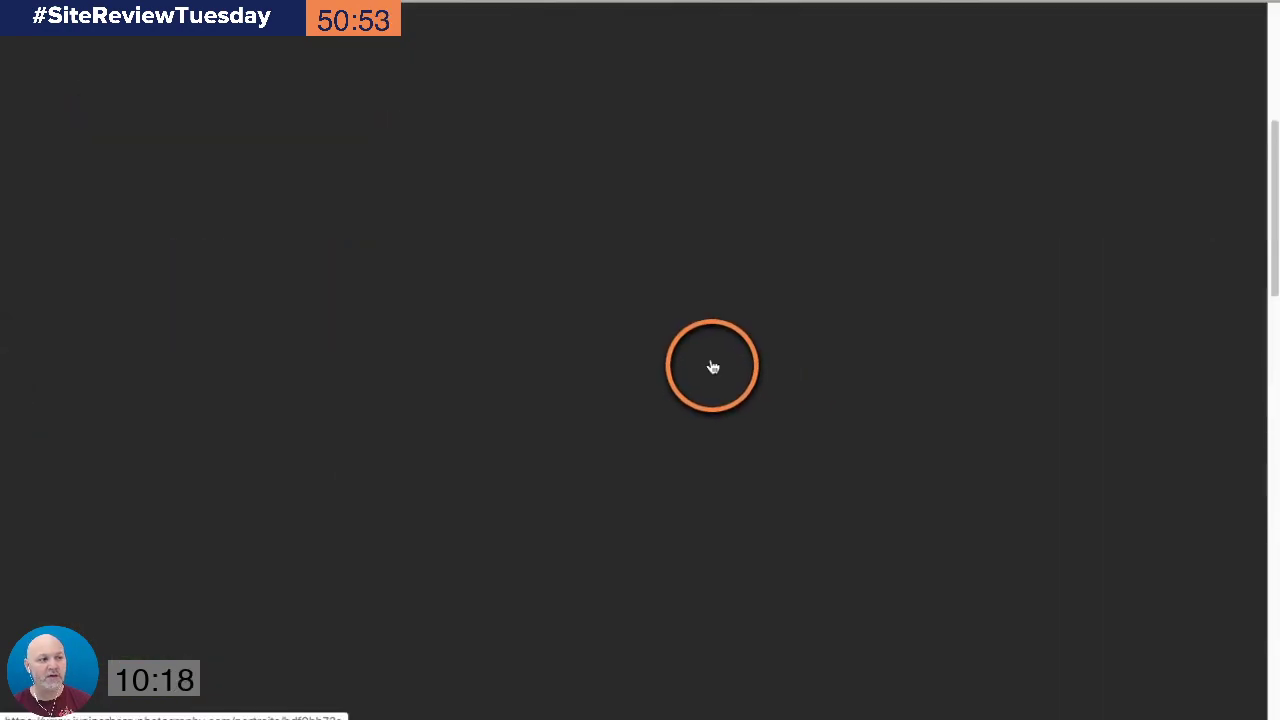
Step: Examine the Individual Portraits gallery for similar shots, such as the two photos of the boy in a tie
scroll(596, 230, up, 1)
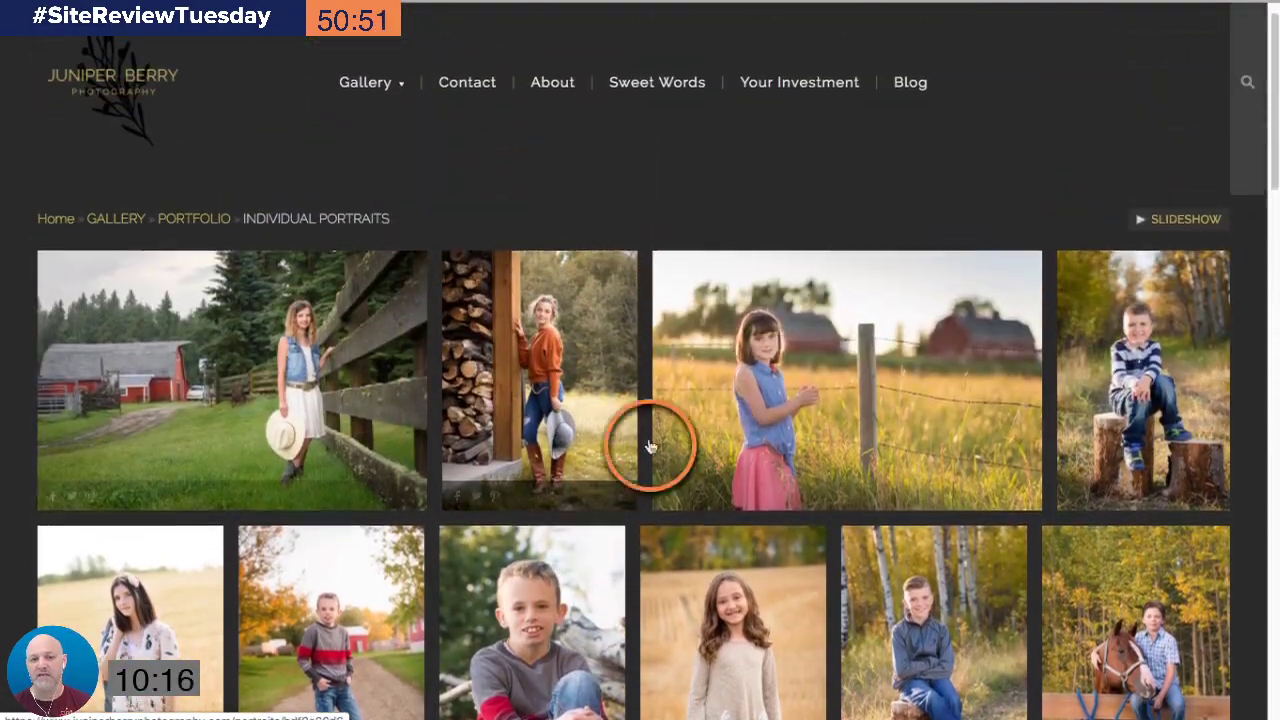
scroll(729, 357, down, 5)
scroll(758, 345, down, 10)
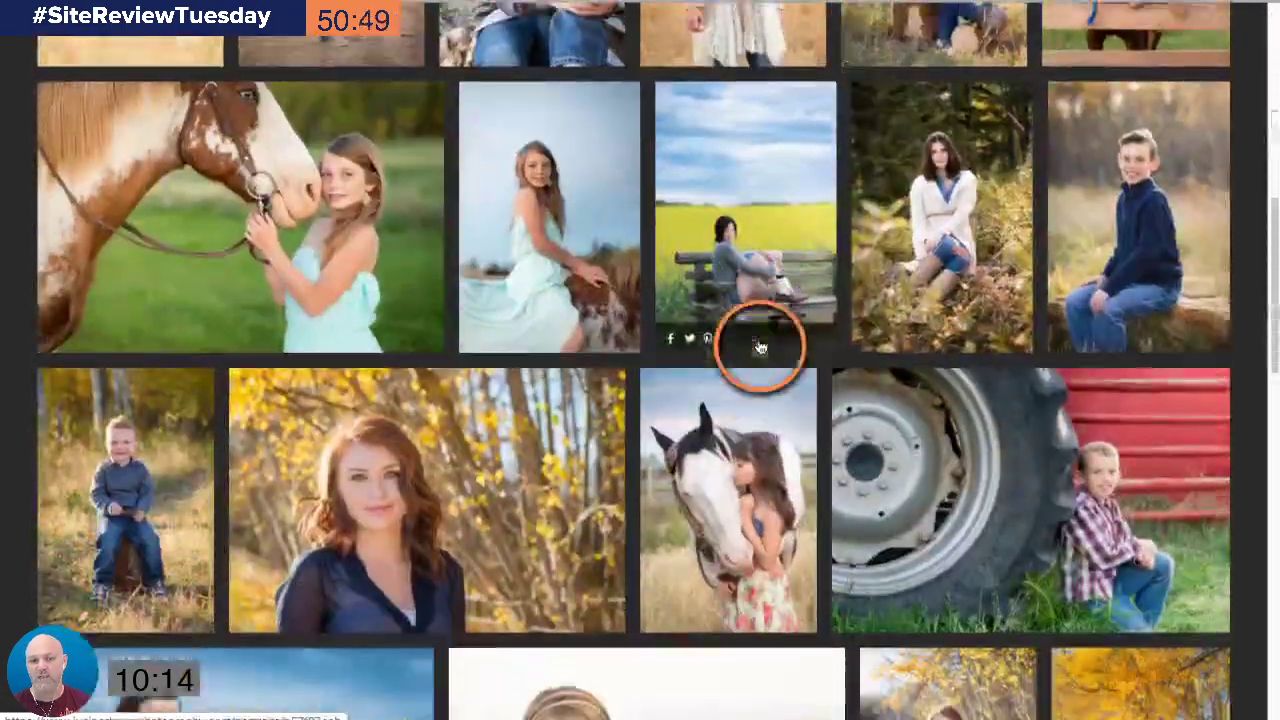
scroll(758, 345, down, 6)
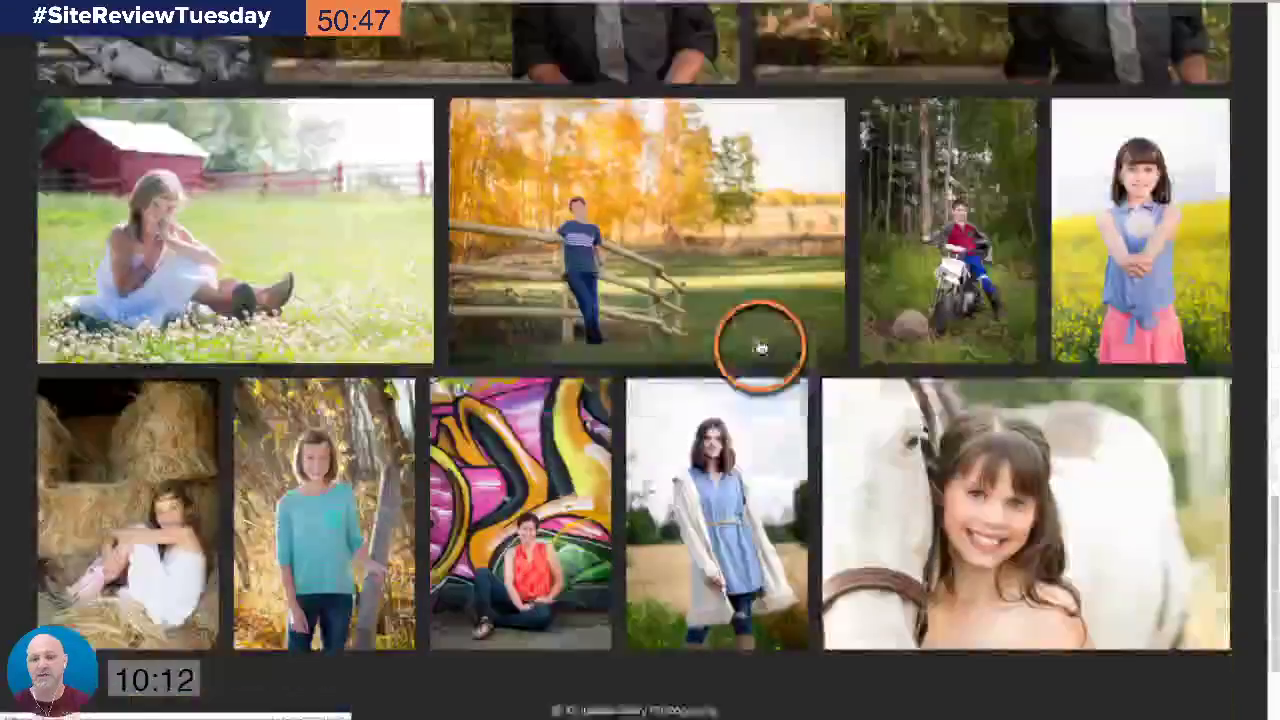
scroll(760, 347, up, 3)
scroll(760, 347, up, 2)
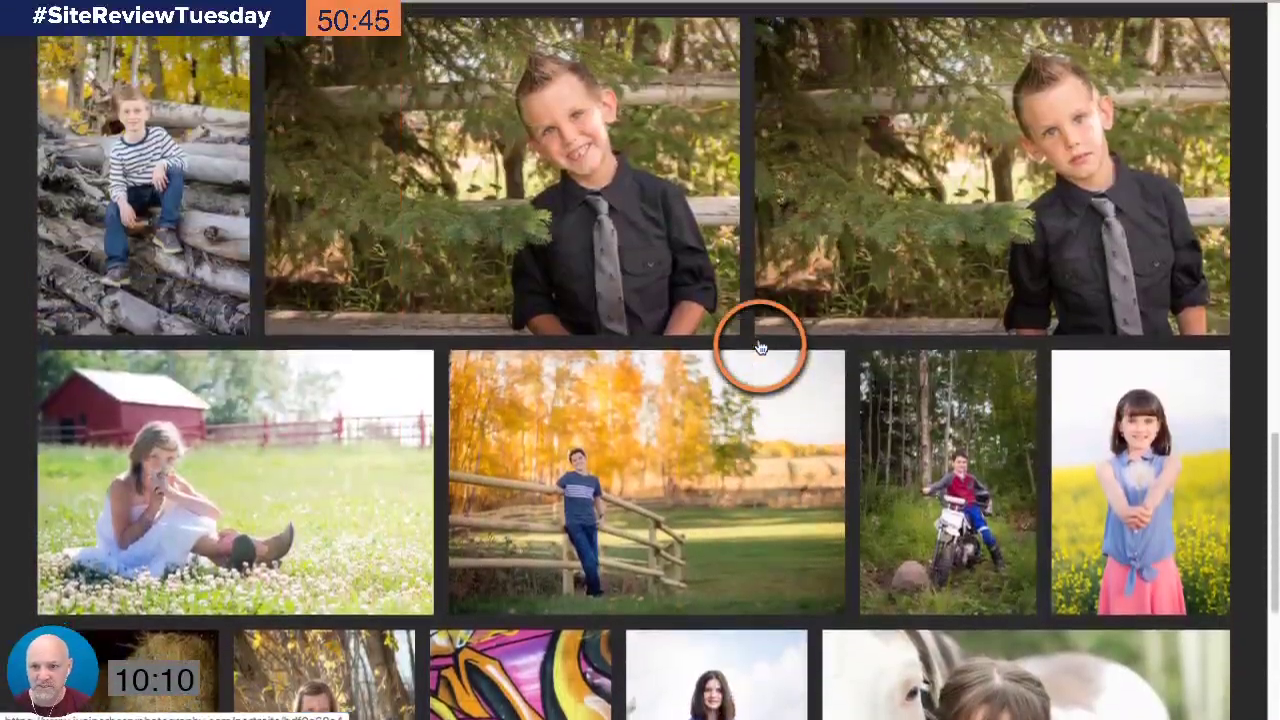
scroll(771, 260, up, 1)
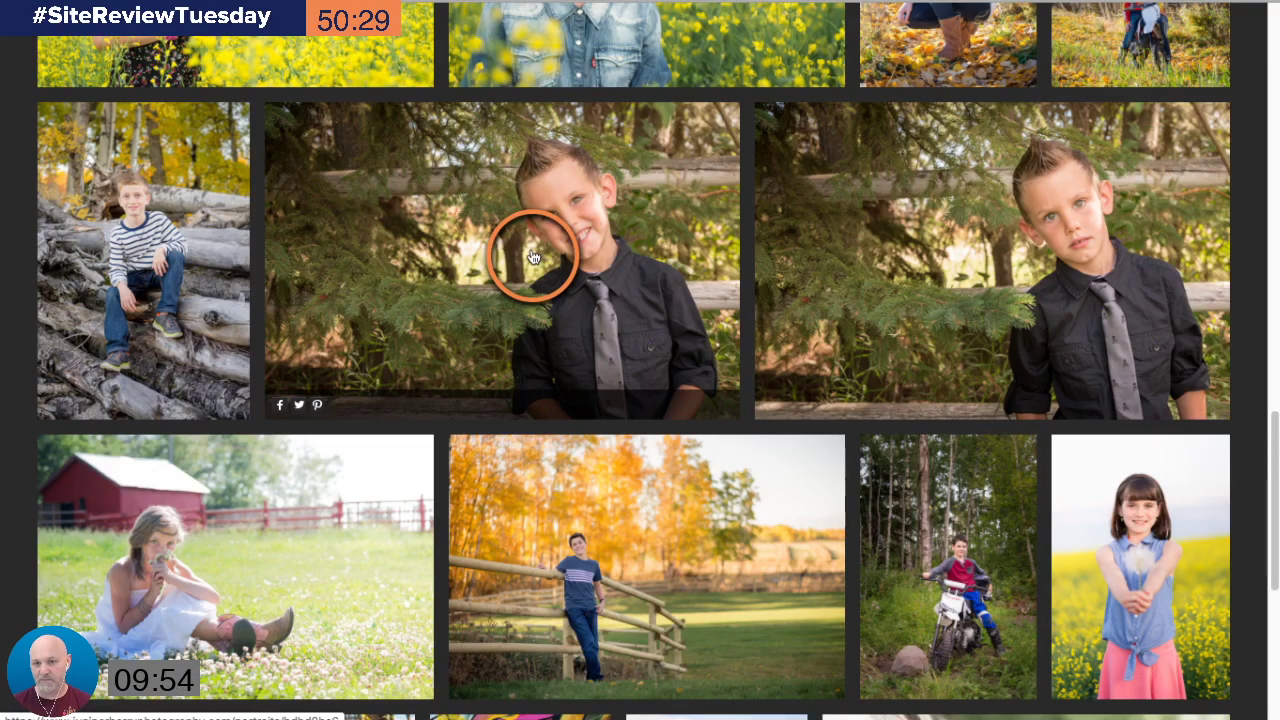
scroll(533, 258, up, 15)
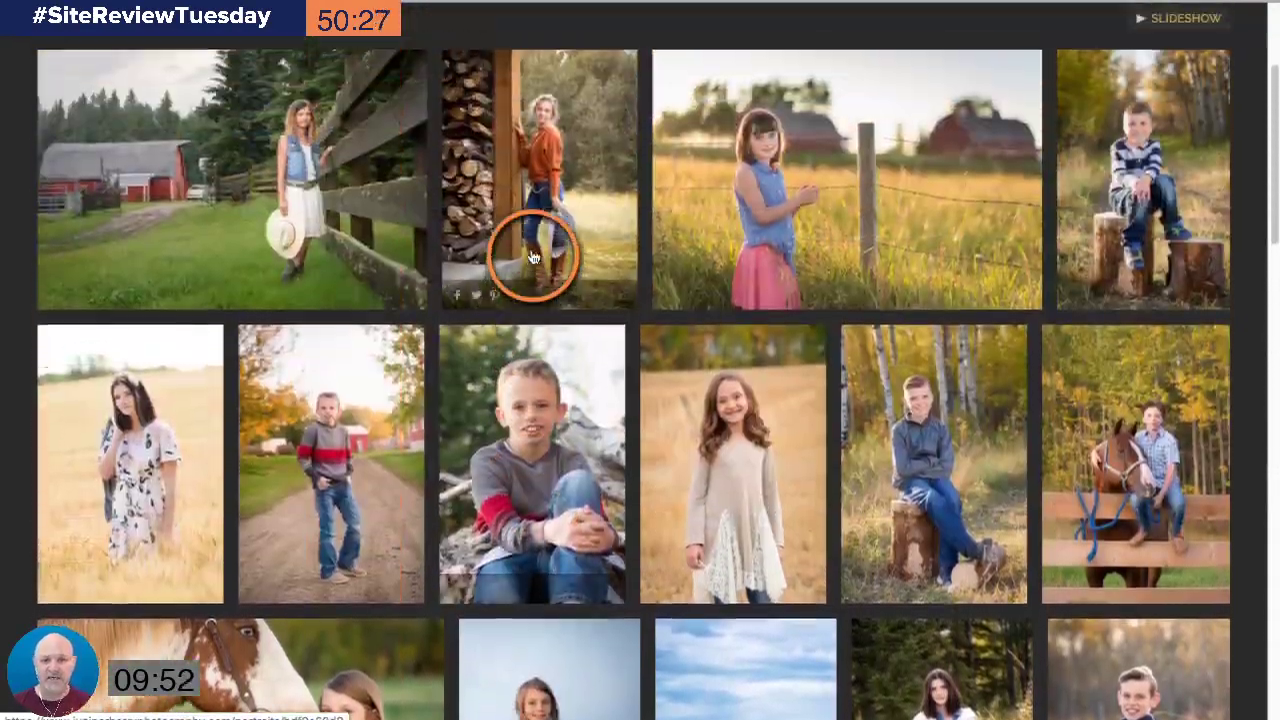
scroll(533, 258, up, 3)
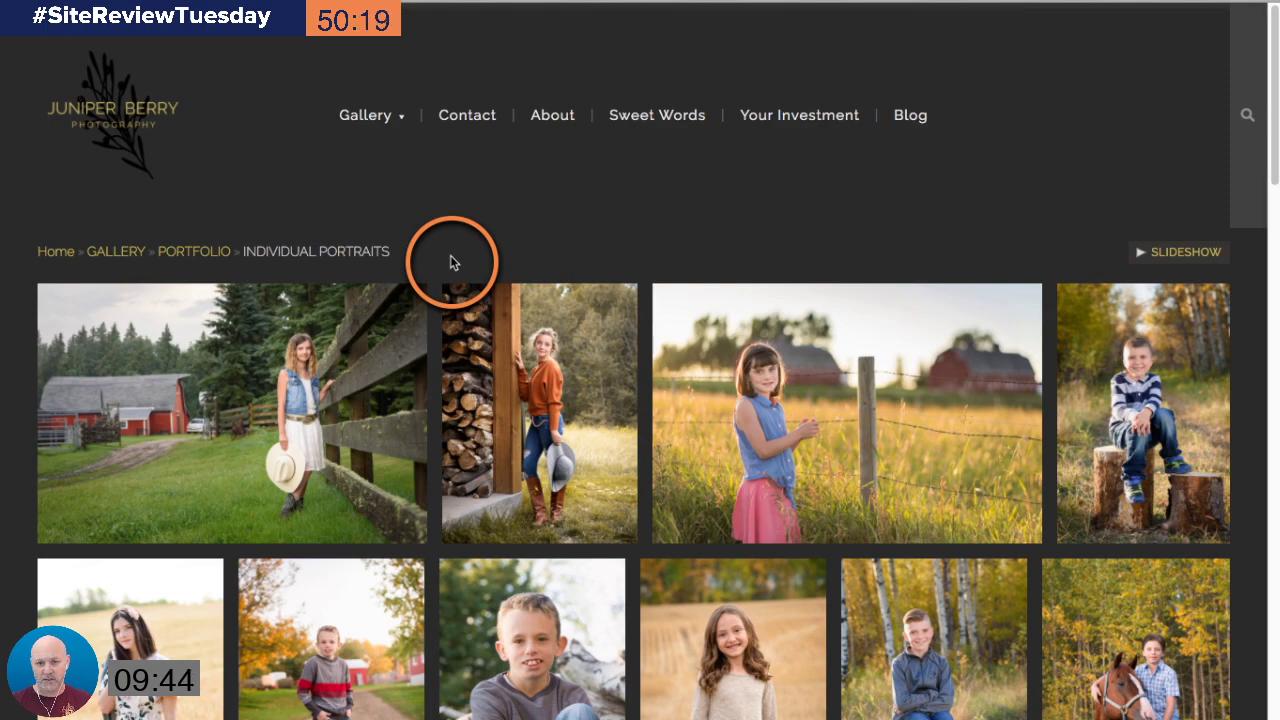
Step: Check the footer links of the Individual Portraits page and return to the start of the gallery
scroll(617, 525, down, 15)
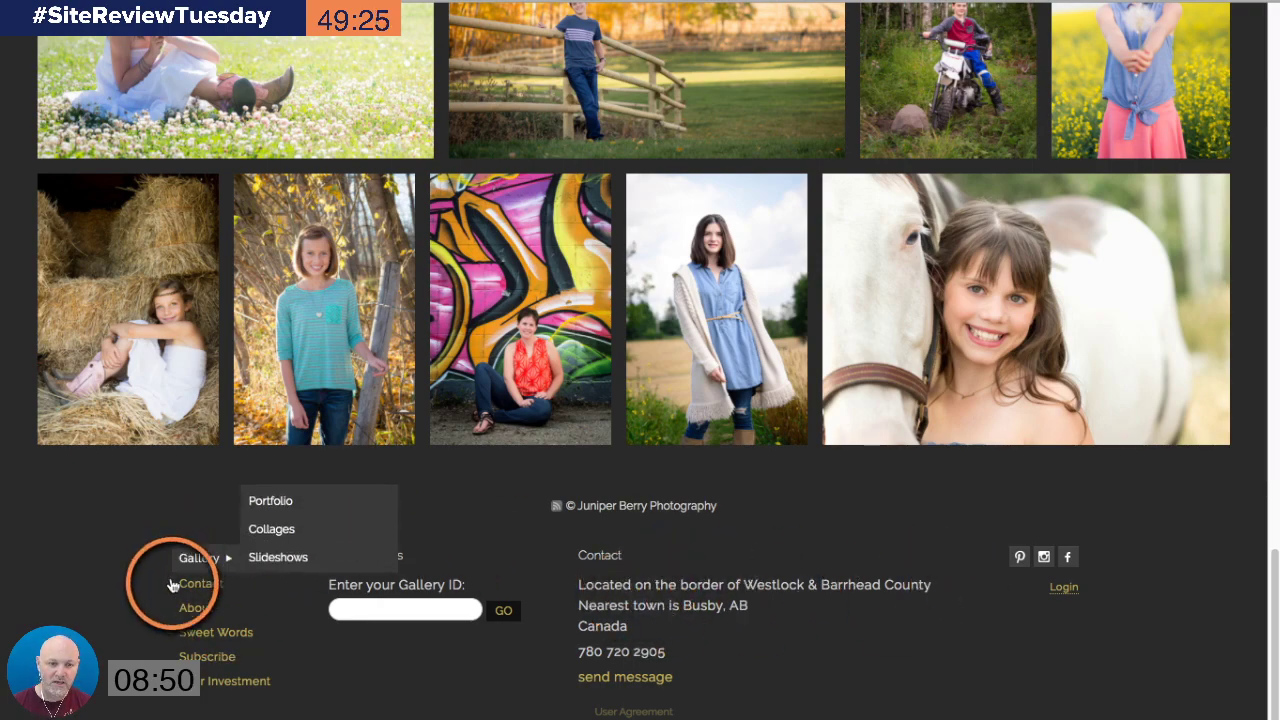
scroll(700, 565, up, 15)
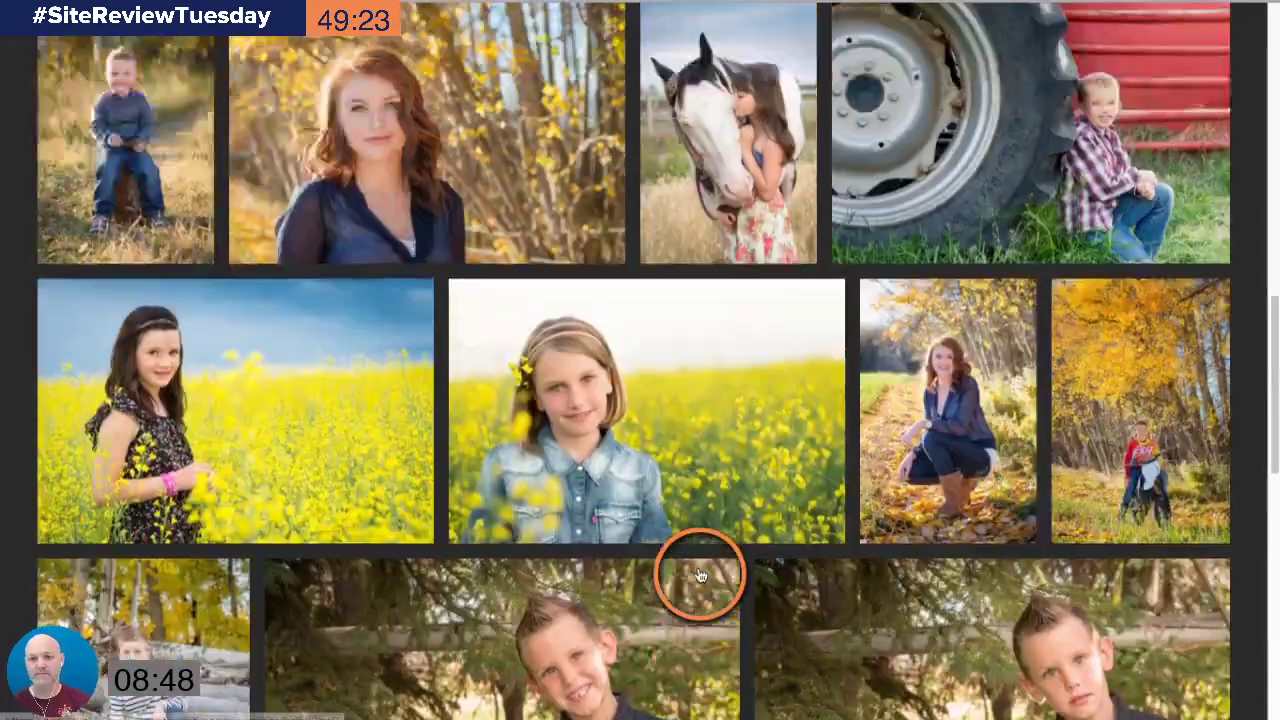
scroll(690, 570, up, 4)
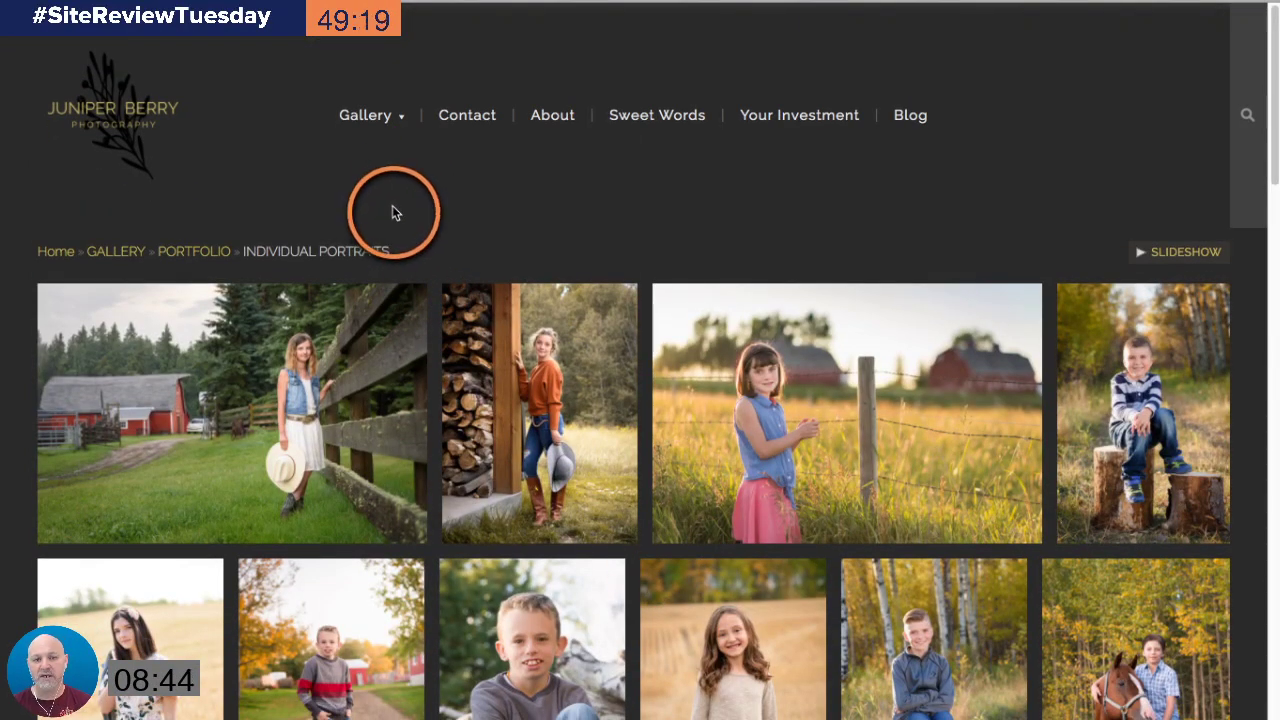
Step: Open the Family Portraits gallery from the Portfolio page and highlight its introductory paragraph
click(196, 252)
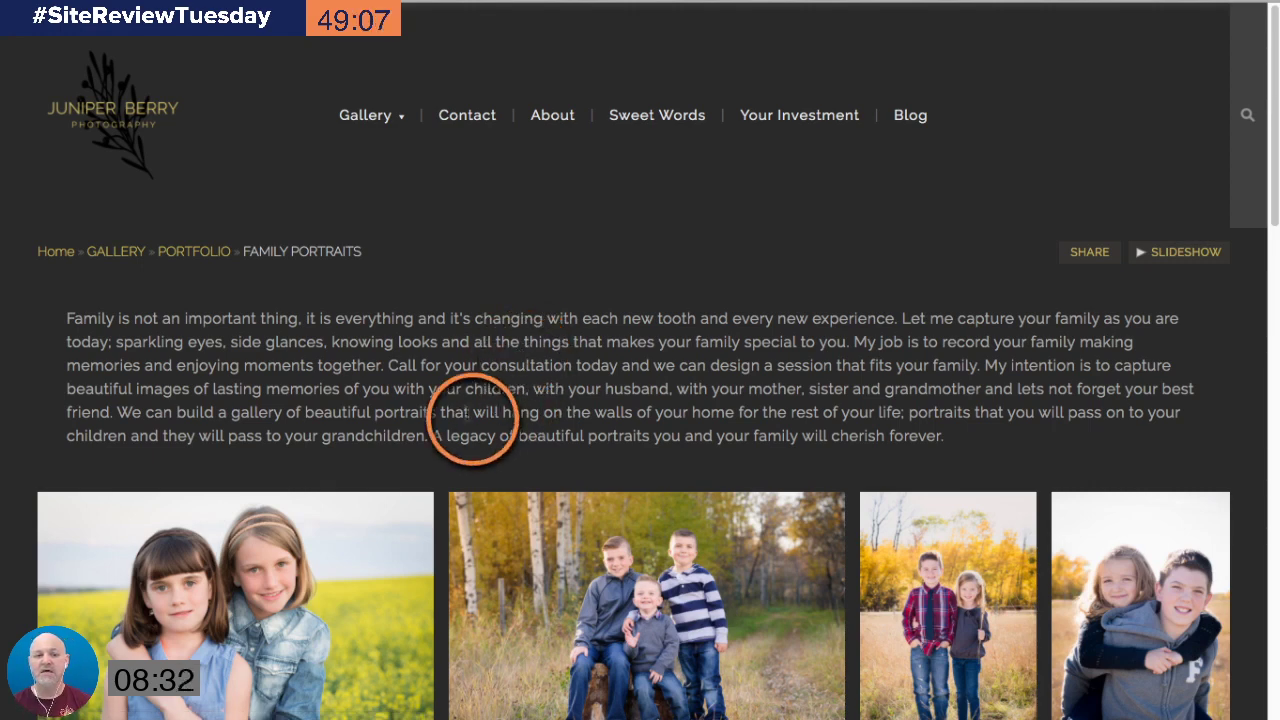
drag(68, 318, 958, 446)
click(1132, 452)
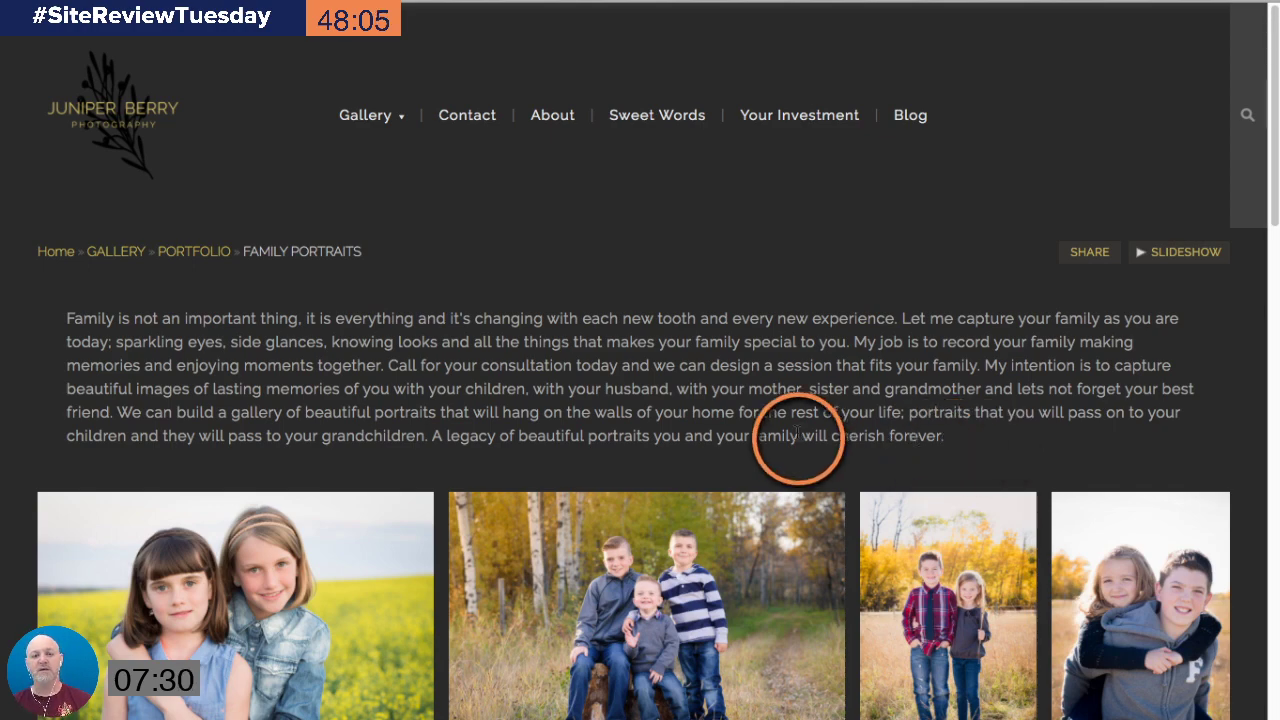
Step: Look through the Family Portraits gallery down to the footer and return to its introductory paragraph
scroll(737, 397, down, 3)
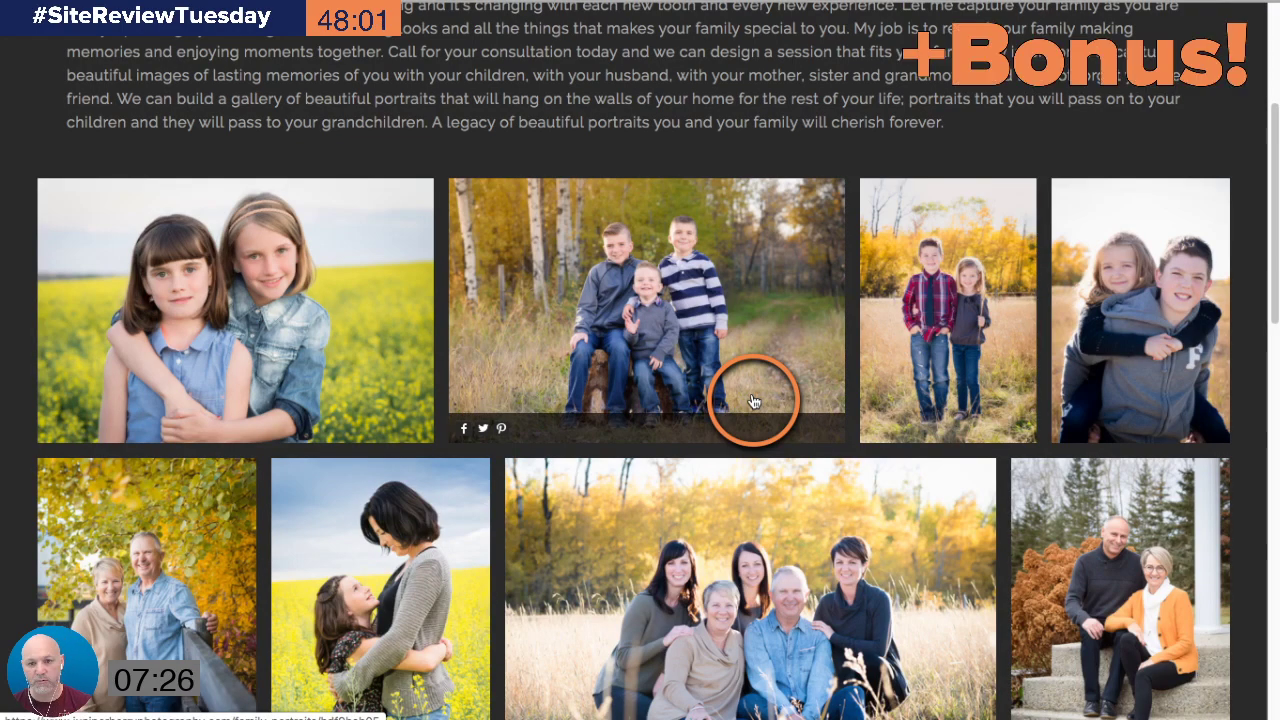
scroll(776, 392, down, 10)
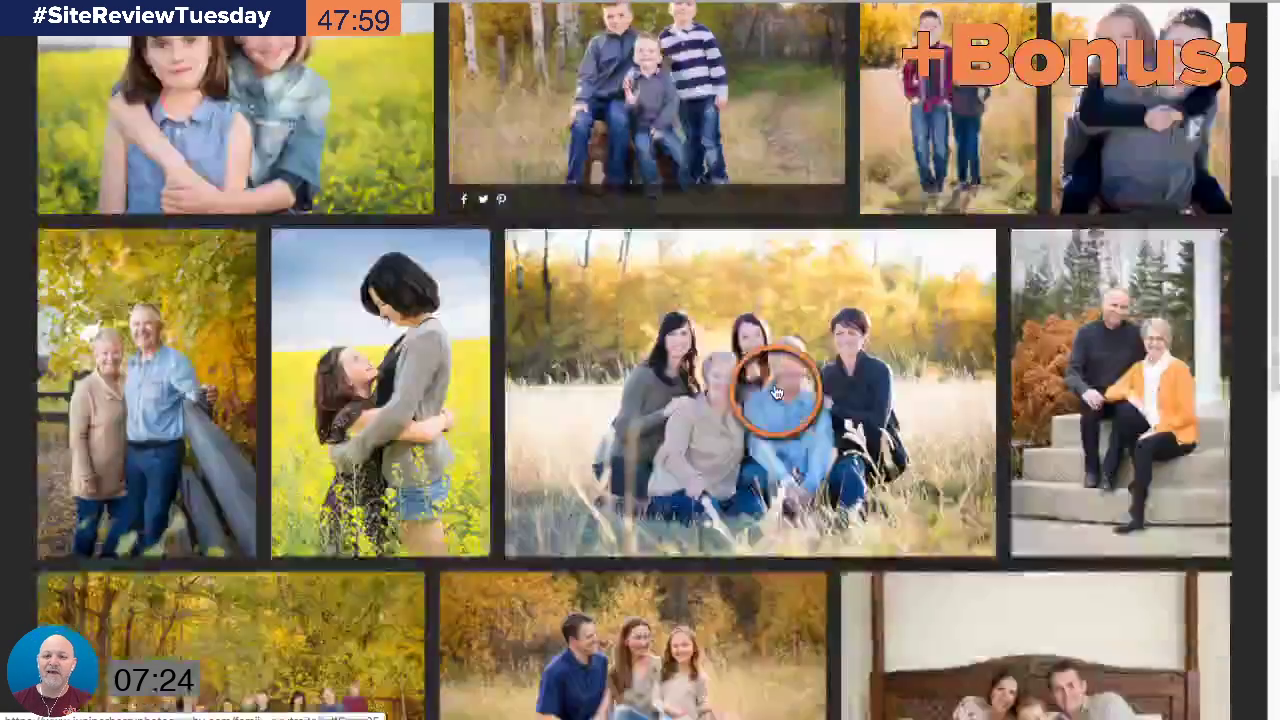
scroll(776, 392, down, 3)
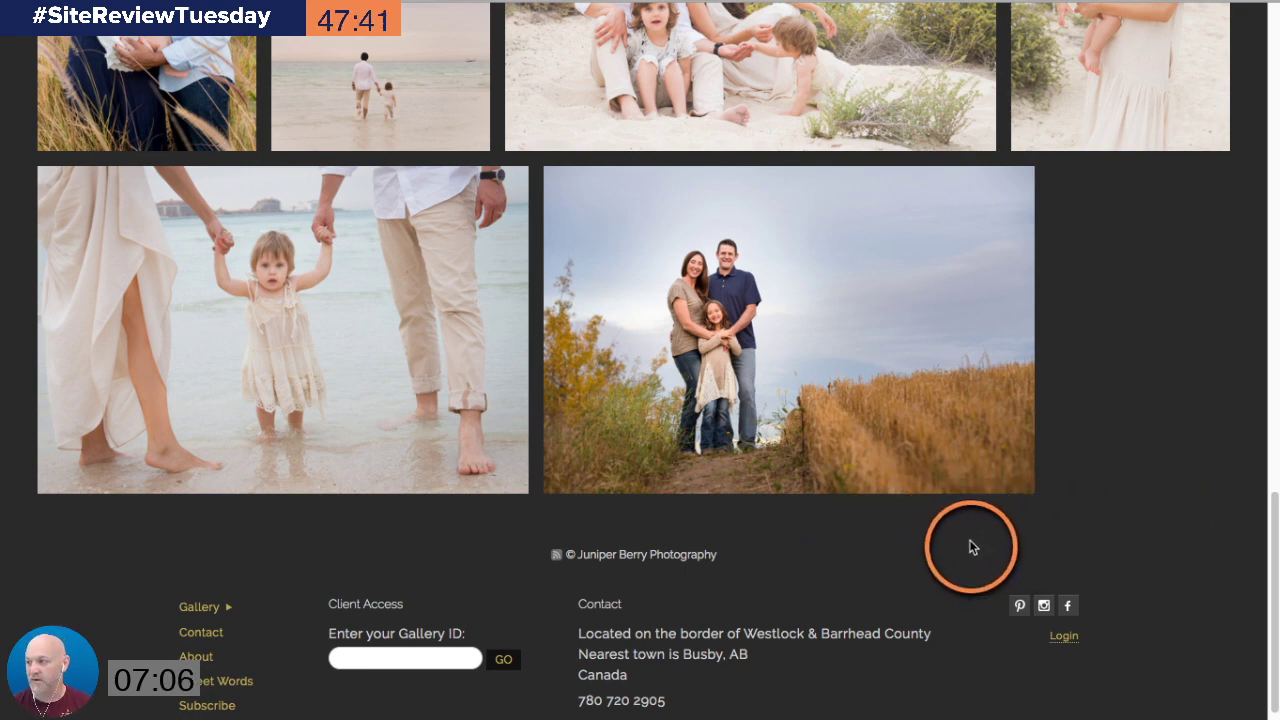
scroll(1004, 535, up, 5)
scroll(1004, 537, up, 10)
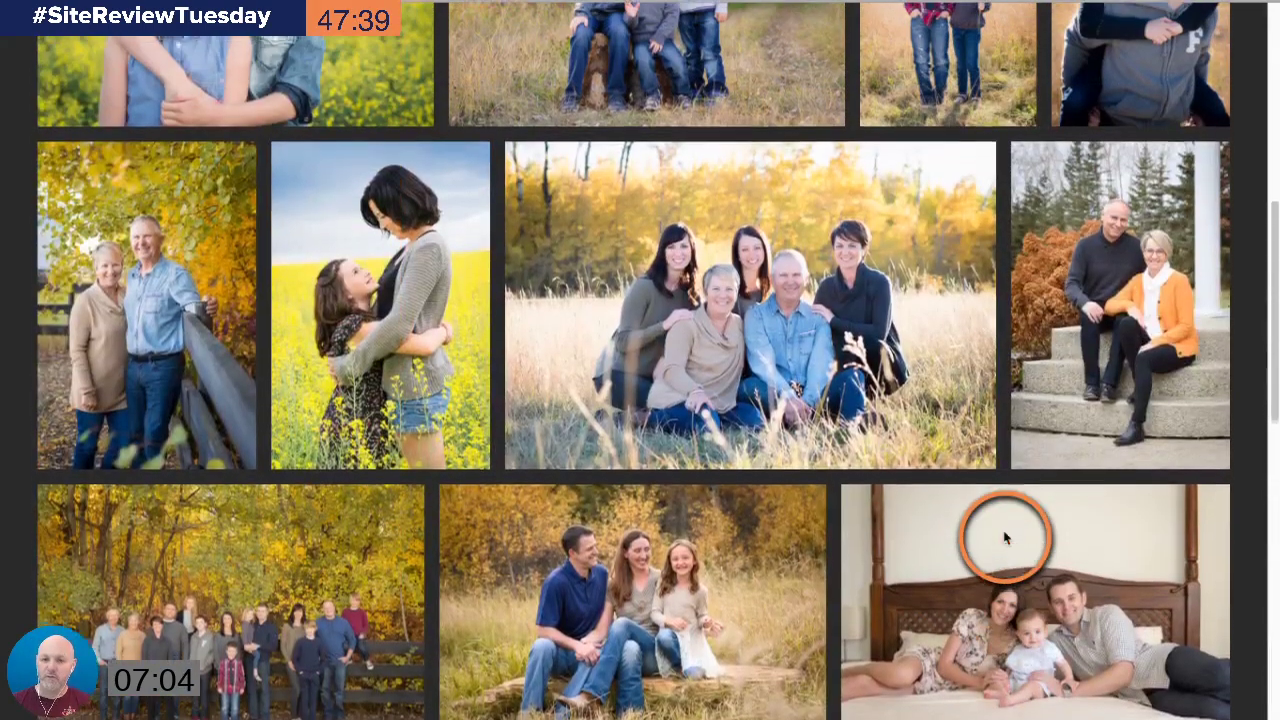
scroll(1004, 537, up, 1)
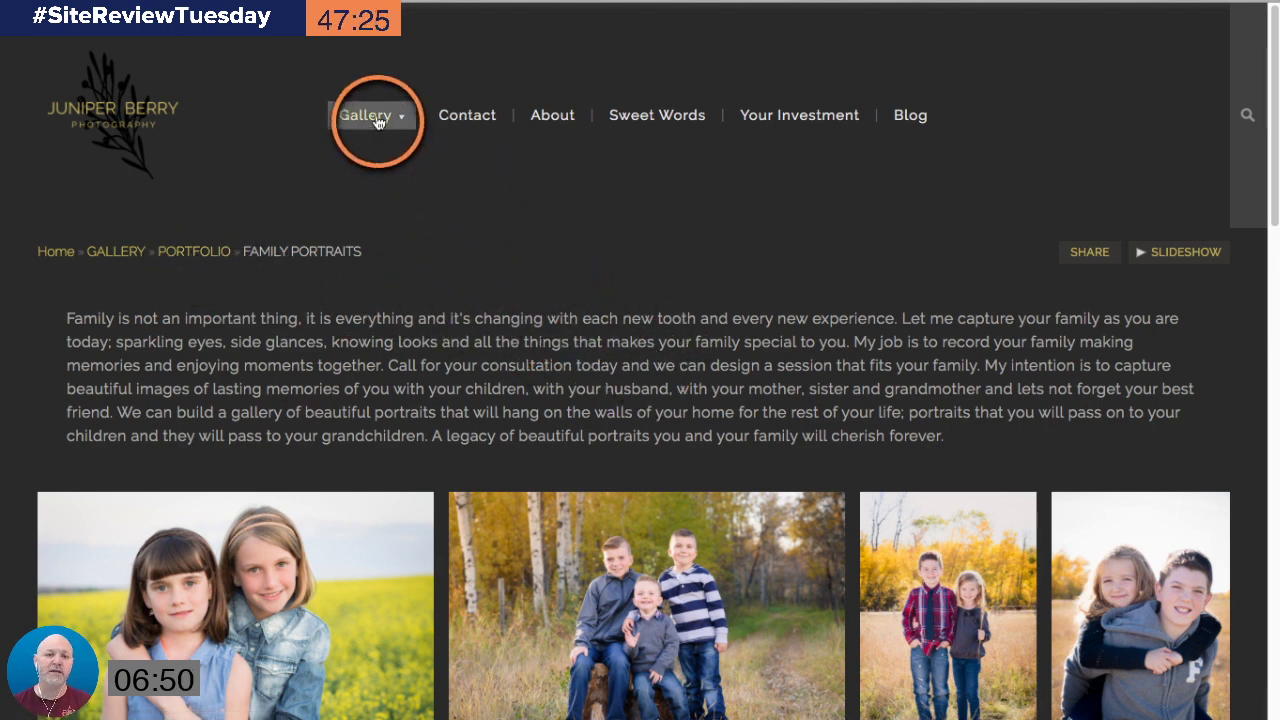
Step: Open the Commercial gallery from the Portfolio page and look through its photos to the end and back
mouse_move(368, 118)
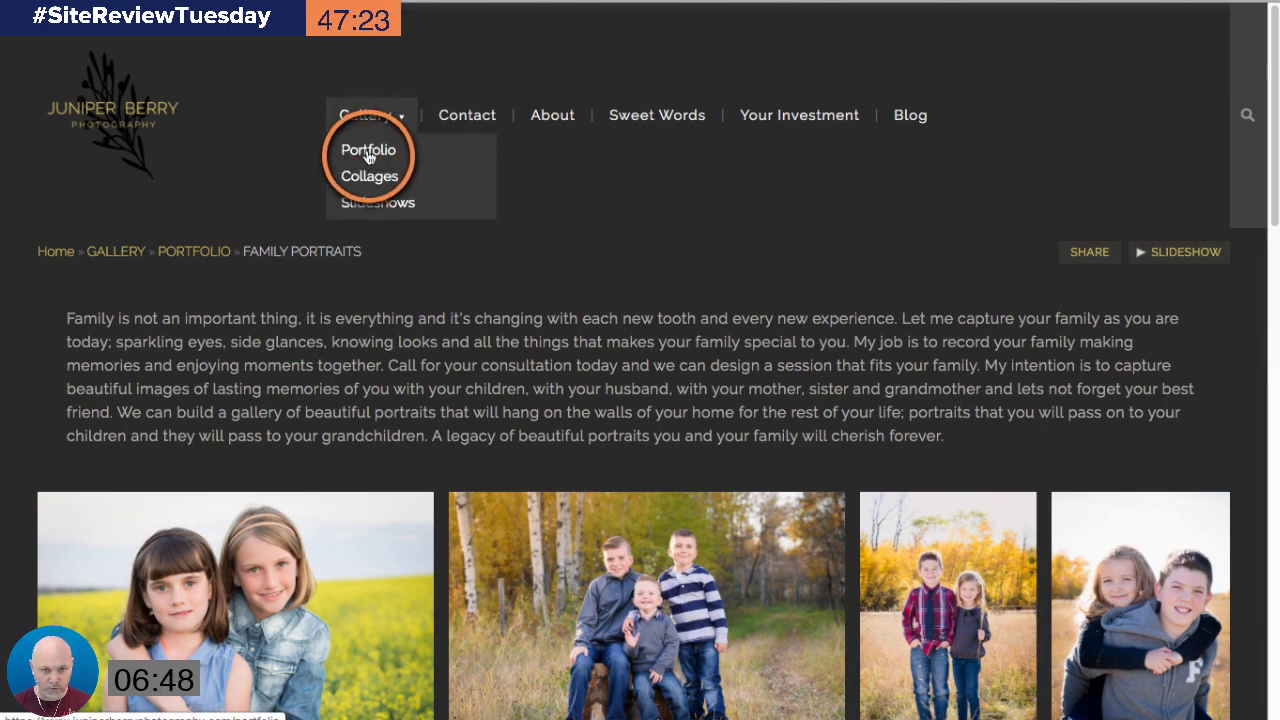
click(193, 254)
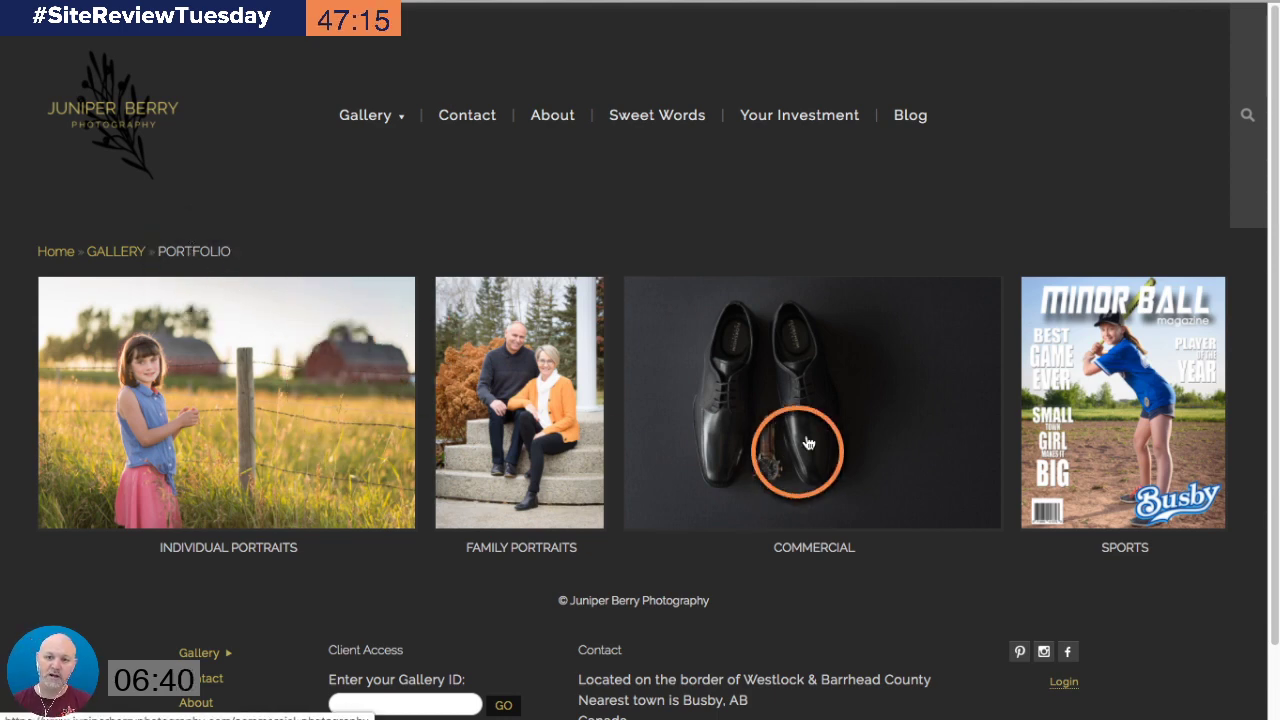
click(805, 429)
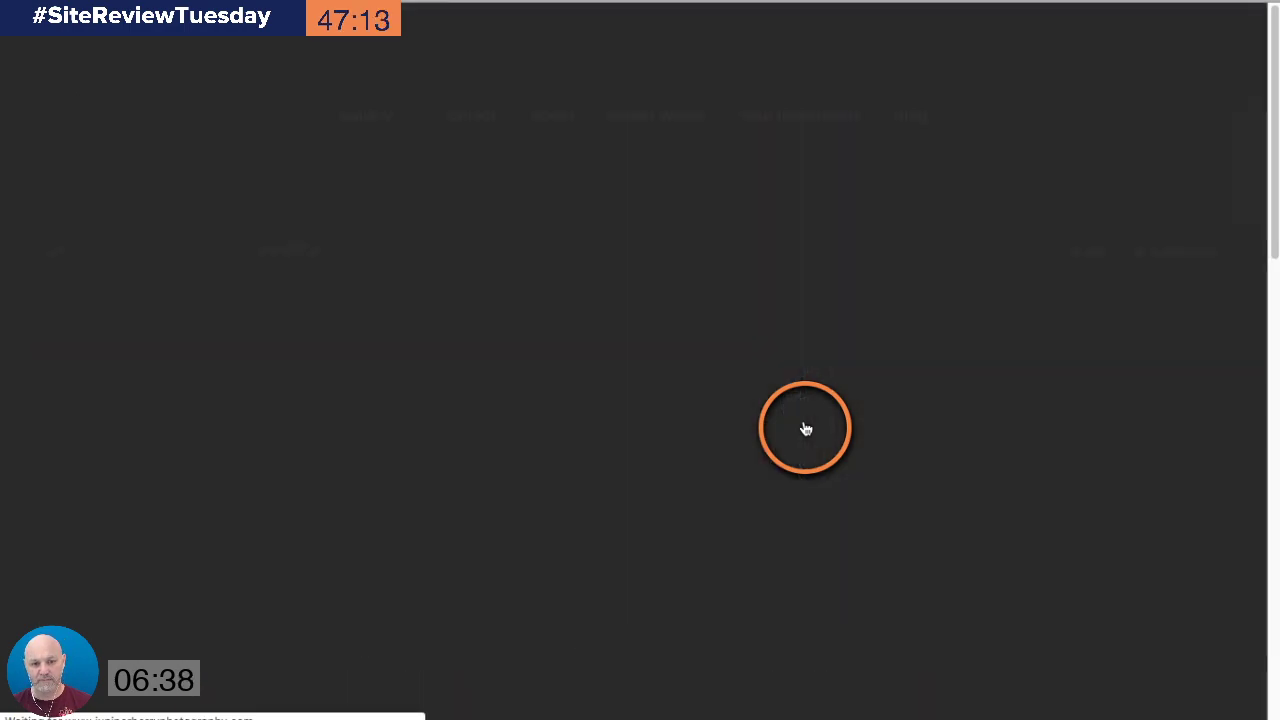
scroll(610, 357, down, 1)
scroll(610, 357, down, 12)
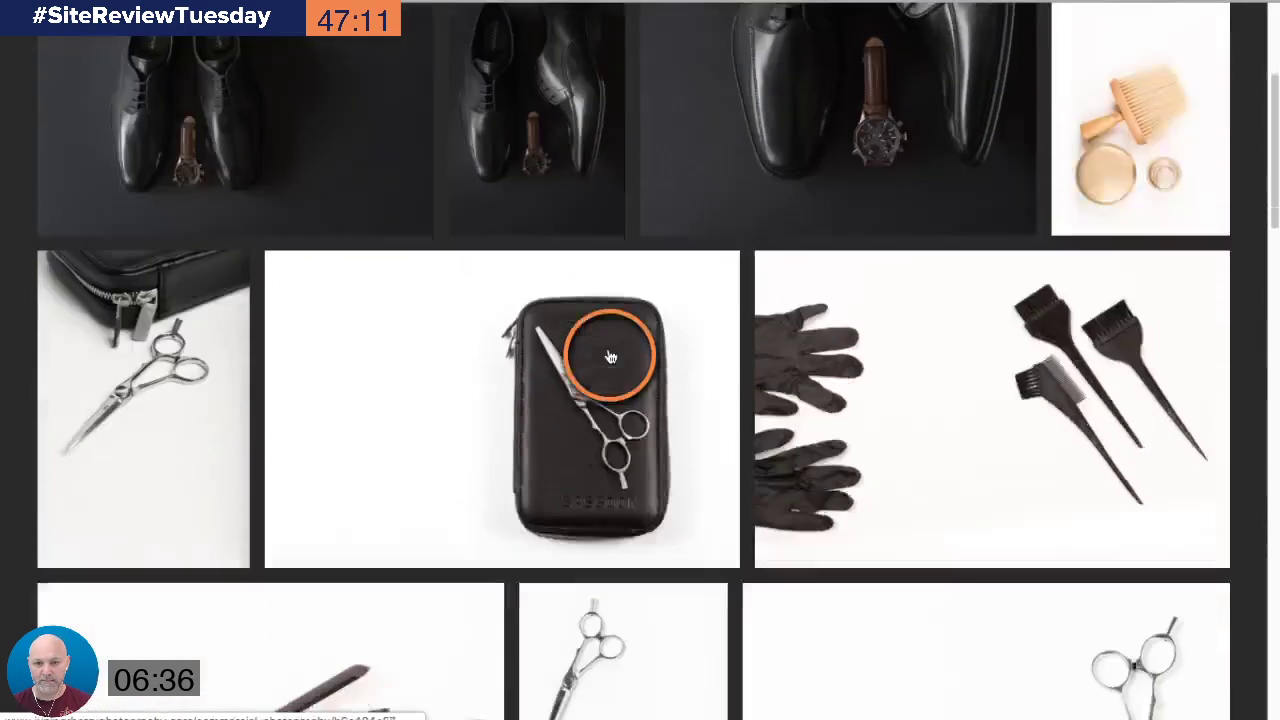
scroll(610, 357, down, 13)
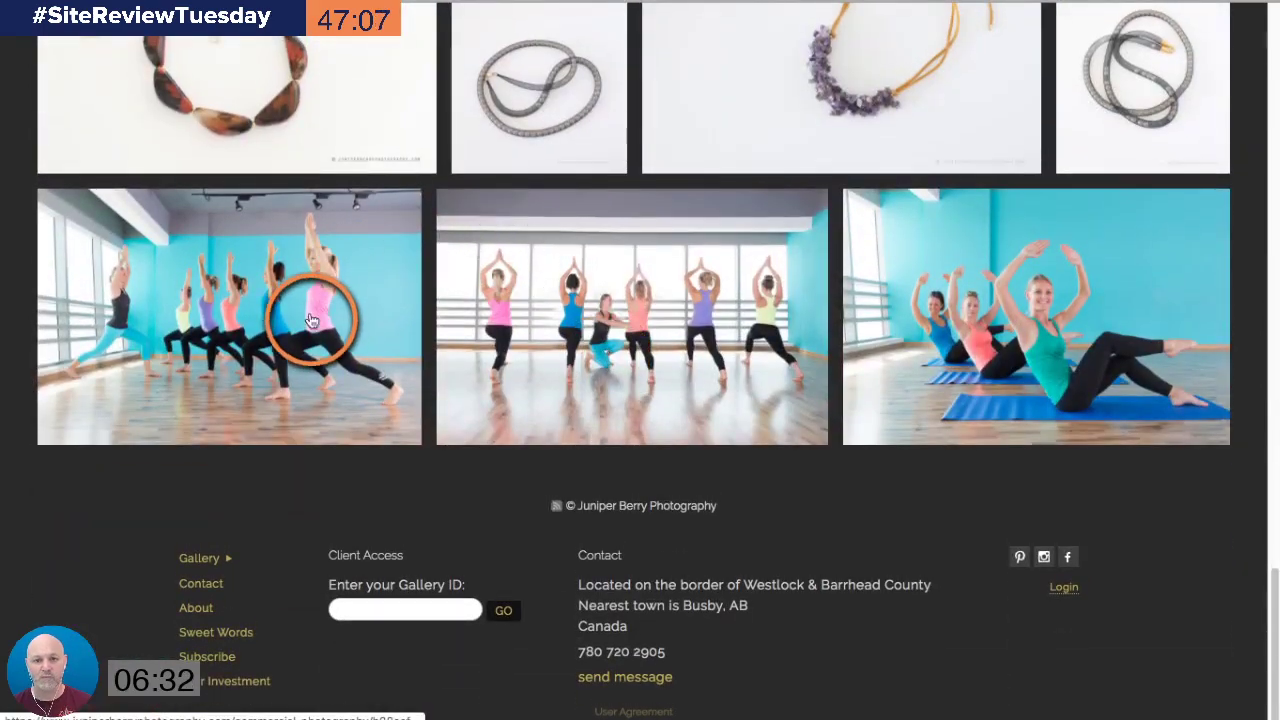
scroll(924, 310, up, 15)
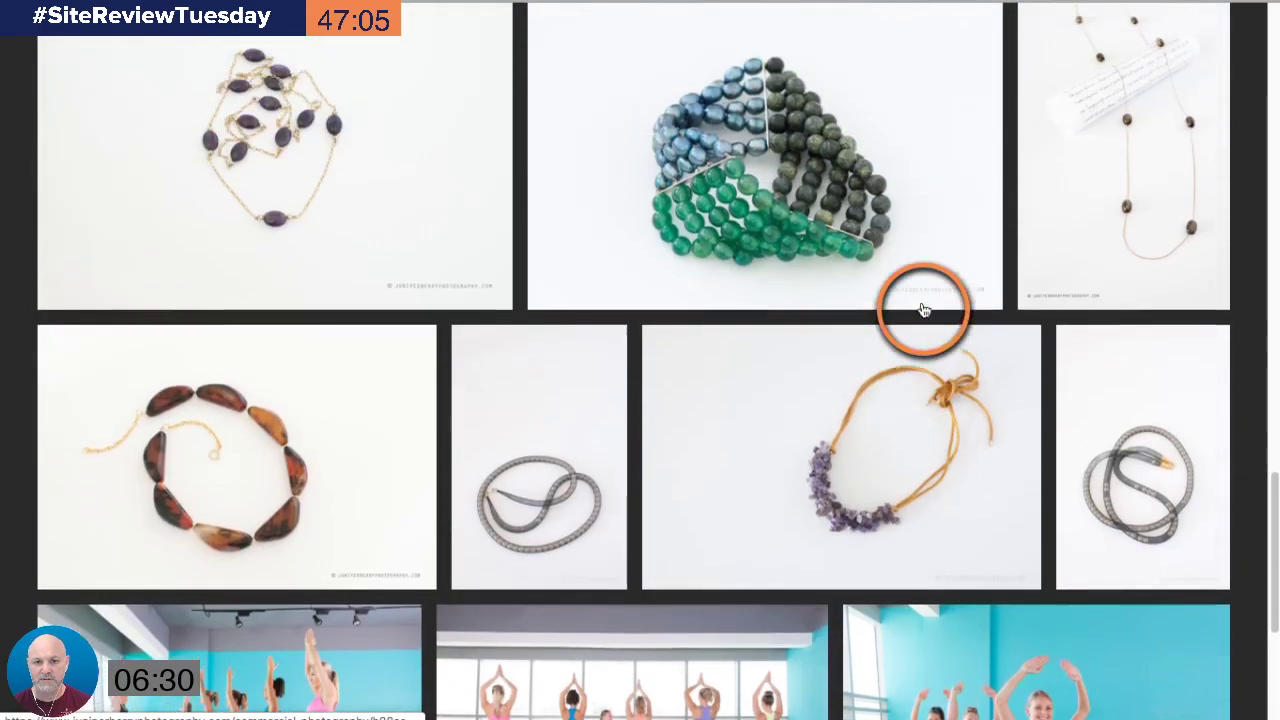
scroll(924, 310, up, 4)
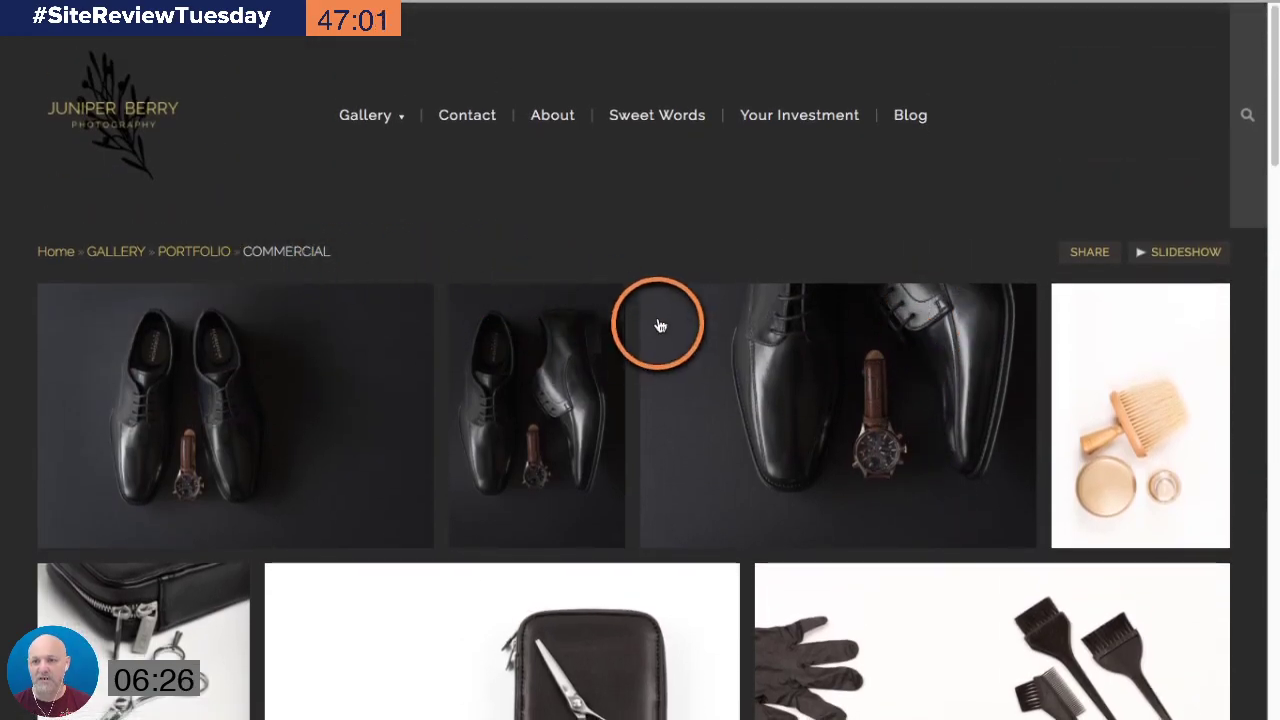
Step: Examine the Commercial gallery's photo selection again, comparing the shoe, hairdressing tool, western wear, jewelry and fitness class shots
scroll(660, 322, down, 12)
scroll(660, 327, down, 3)
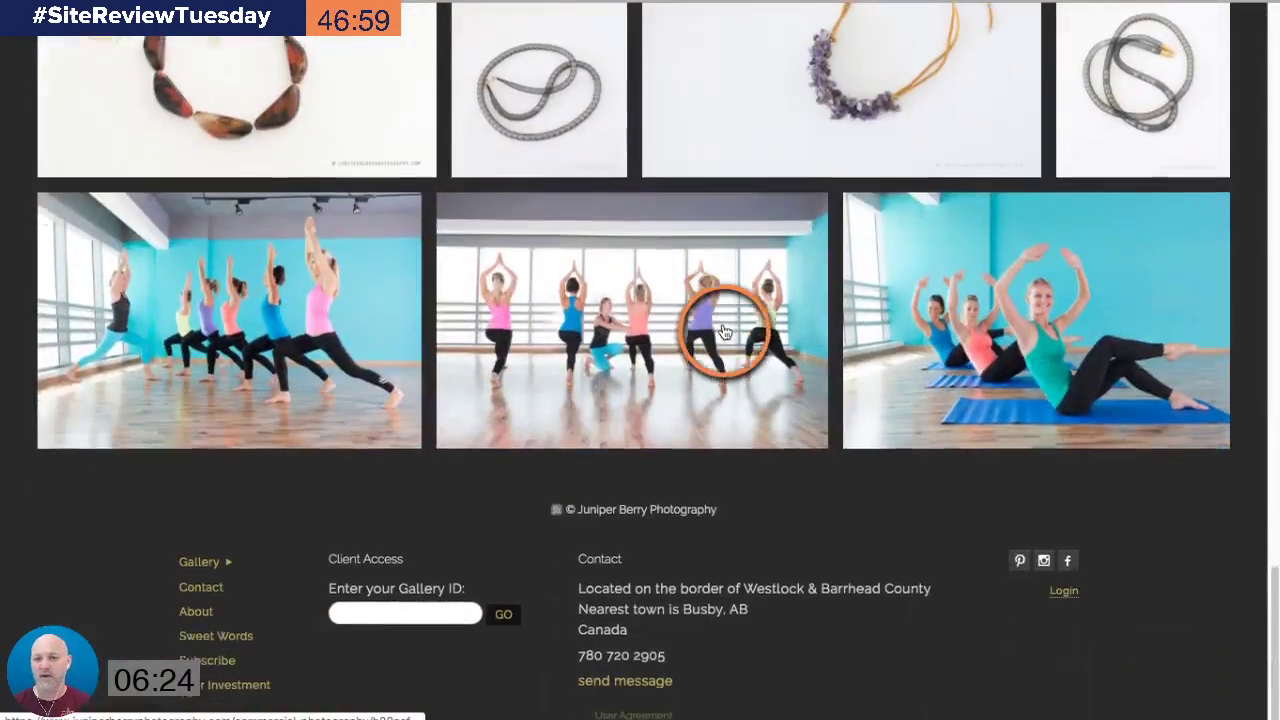
scroll(961, 462, up, 15)
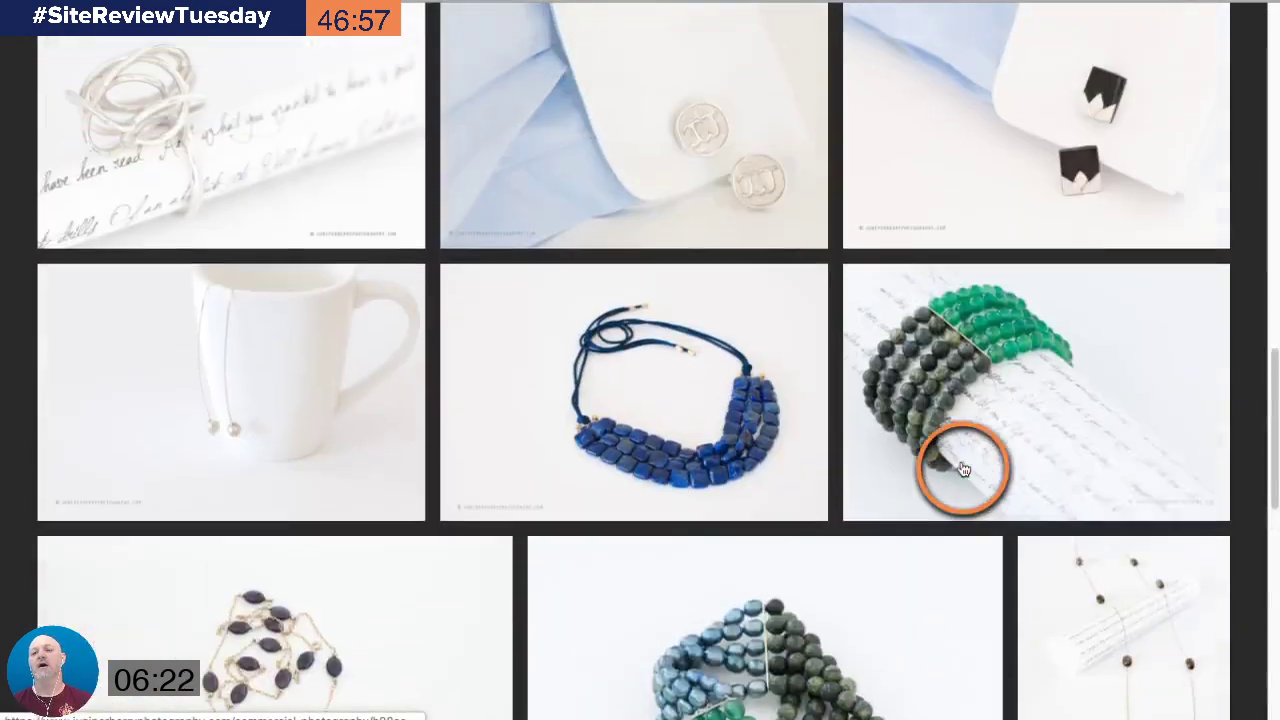
scroll(963, 469, up, 1)
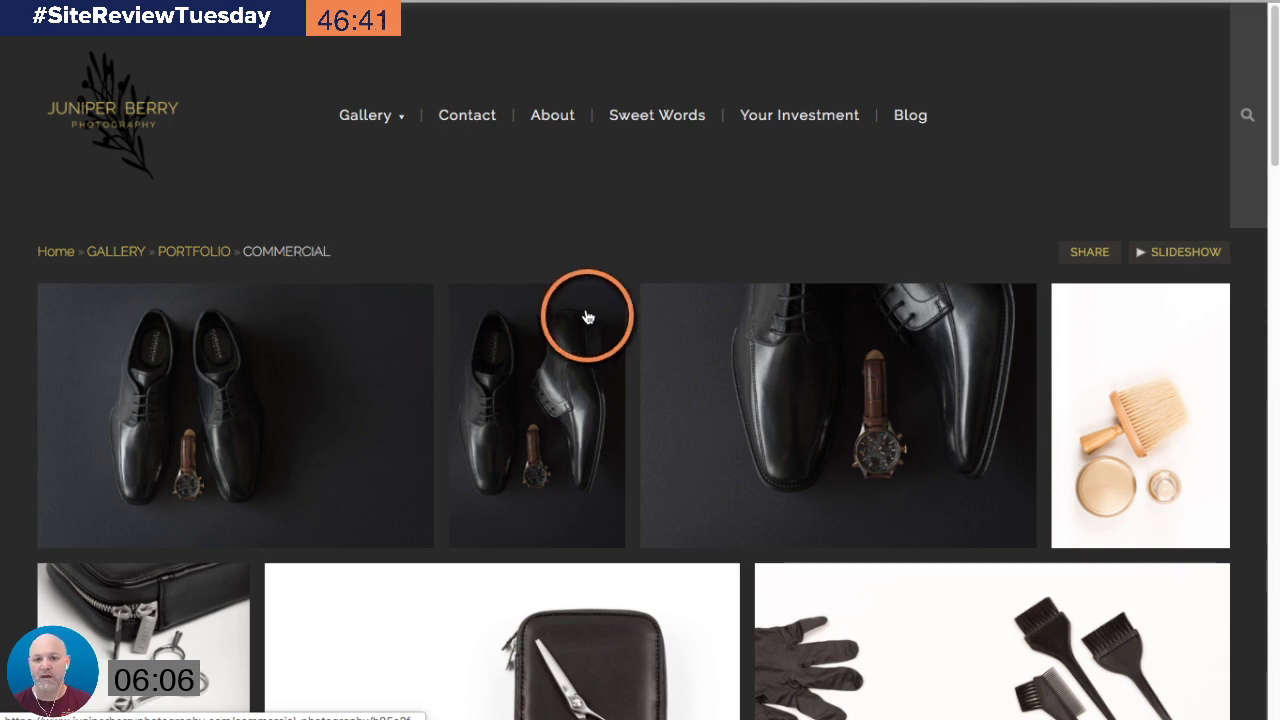
scroll(590, 300, down, 2)
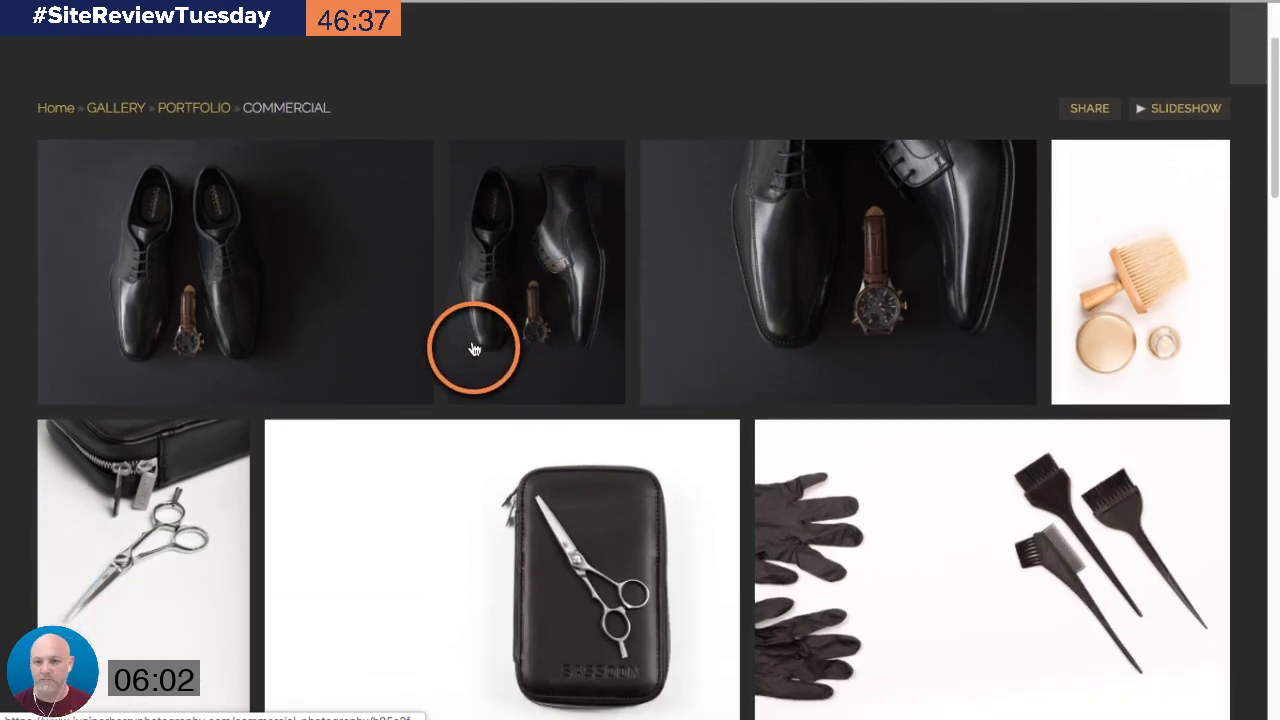
scroll(474, 348, down, 7)
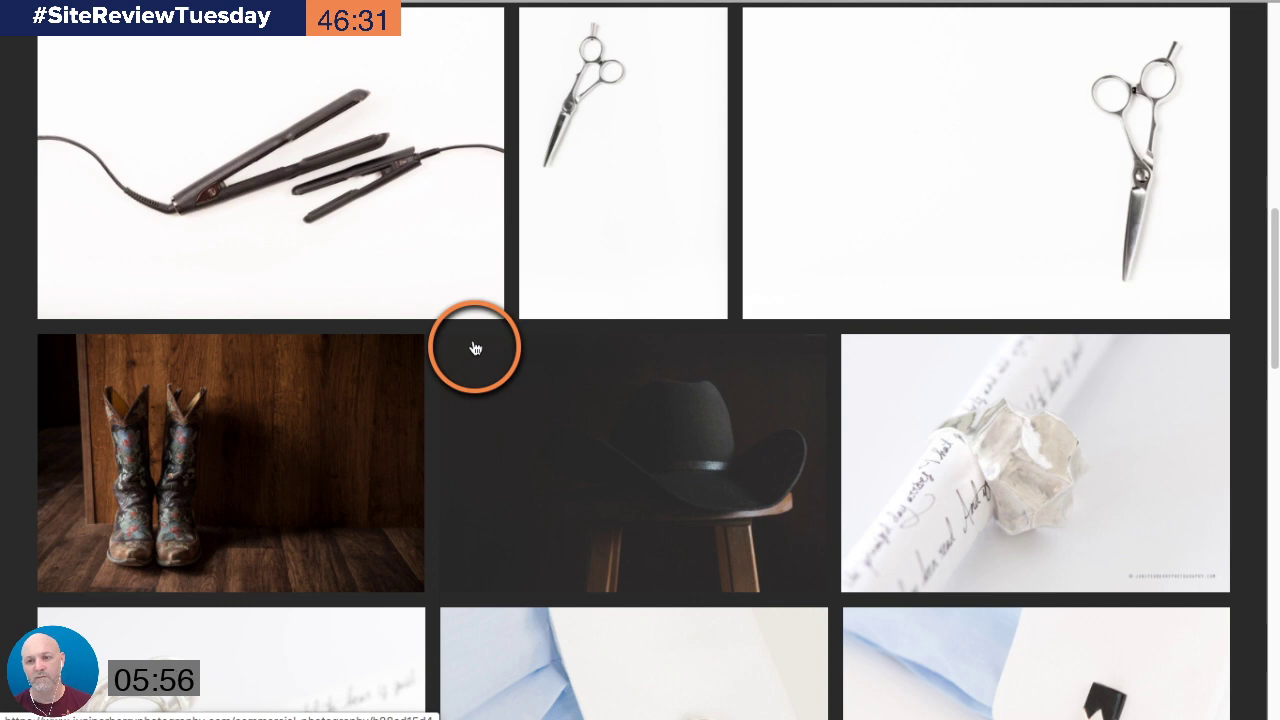
scroll(474, 348, up, 7)
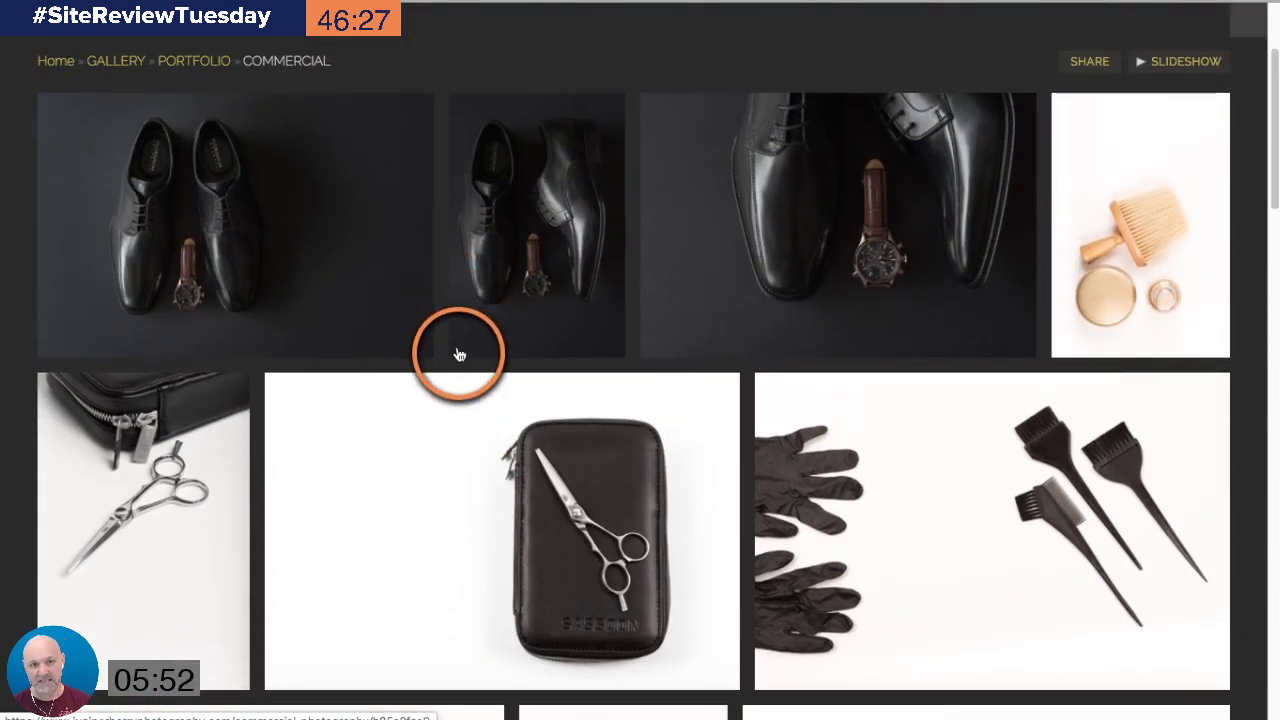
scroll(457, 357, up, 2)
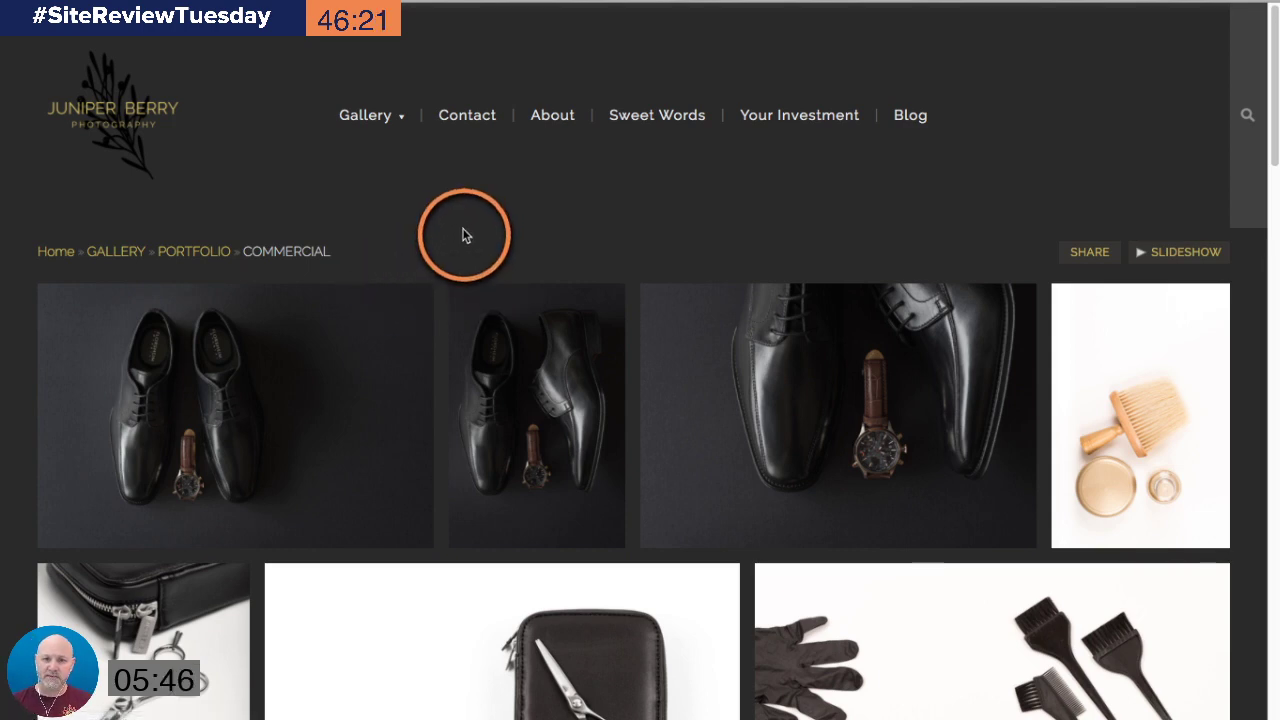
Step: Open the Contact page and examine its message form and the contact details in the footer
click(468, 115)
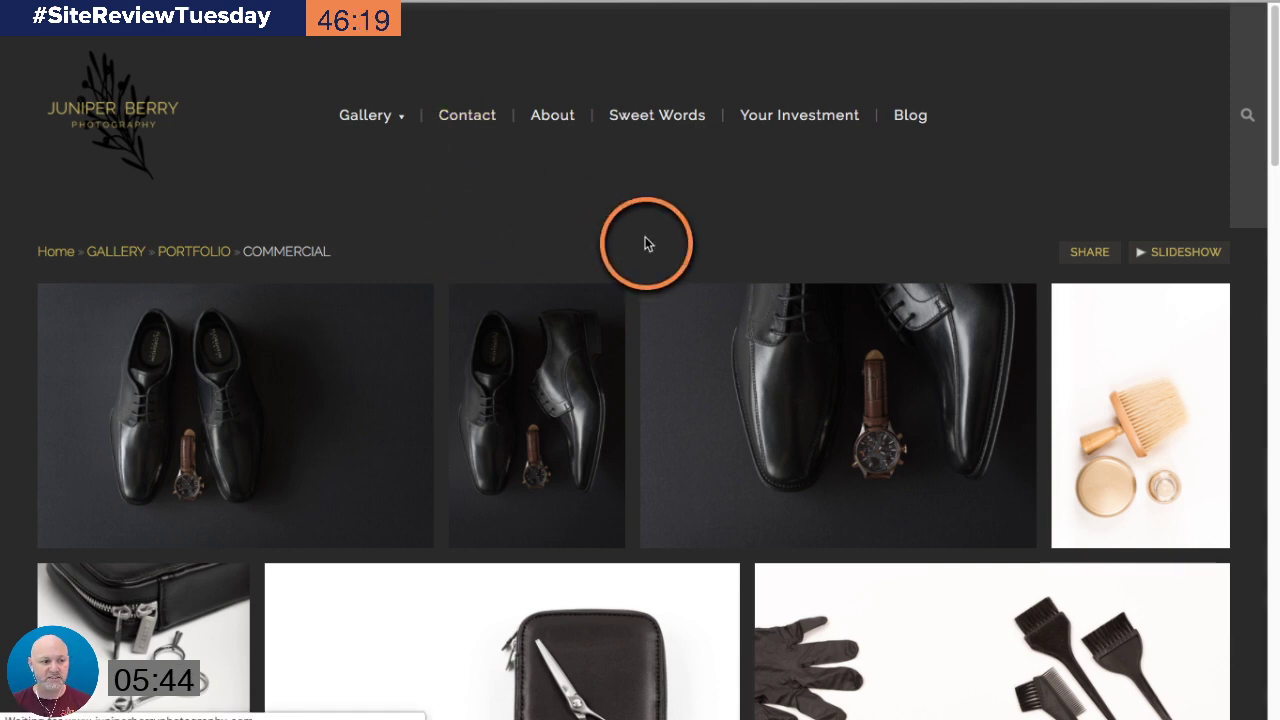
scroll(435, 258, down, 1)
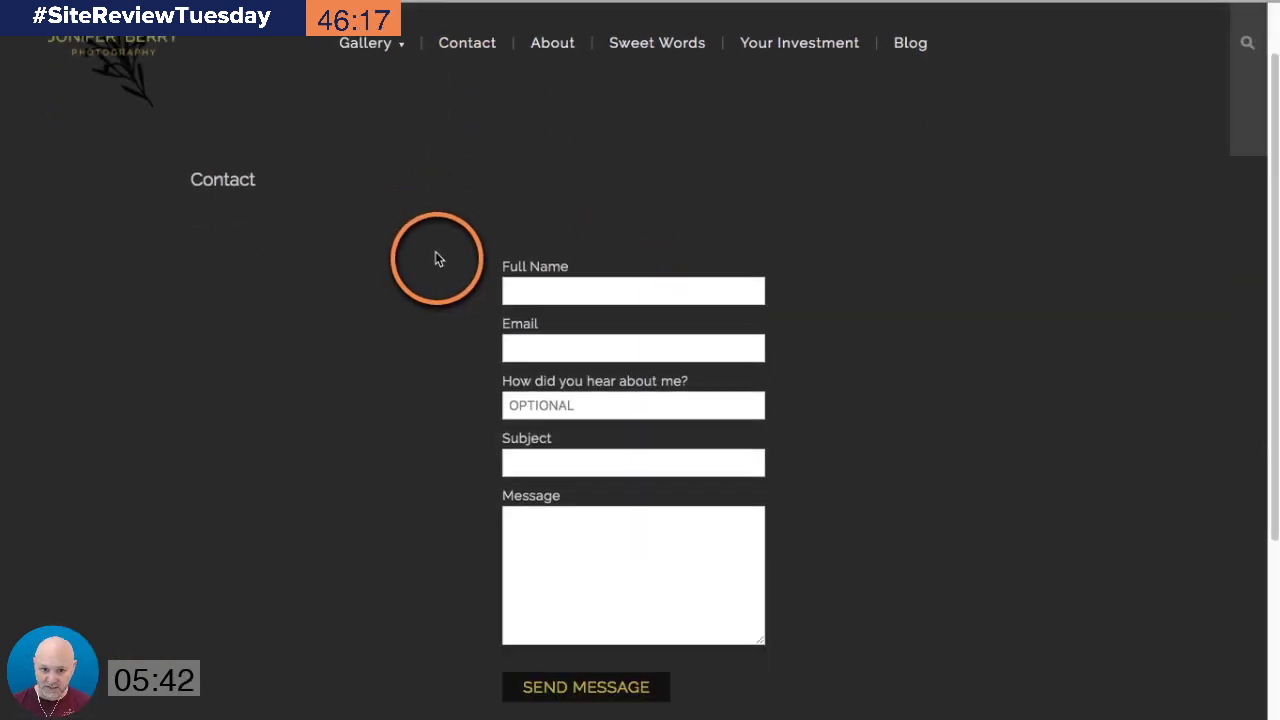
scroll(435, 258, down, 3)
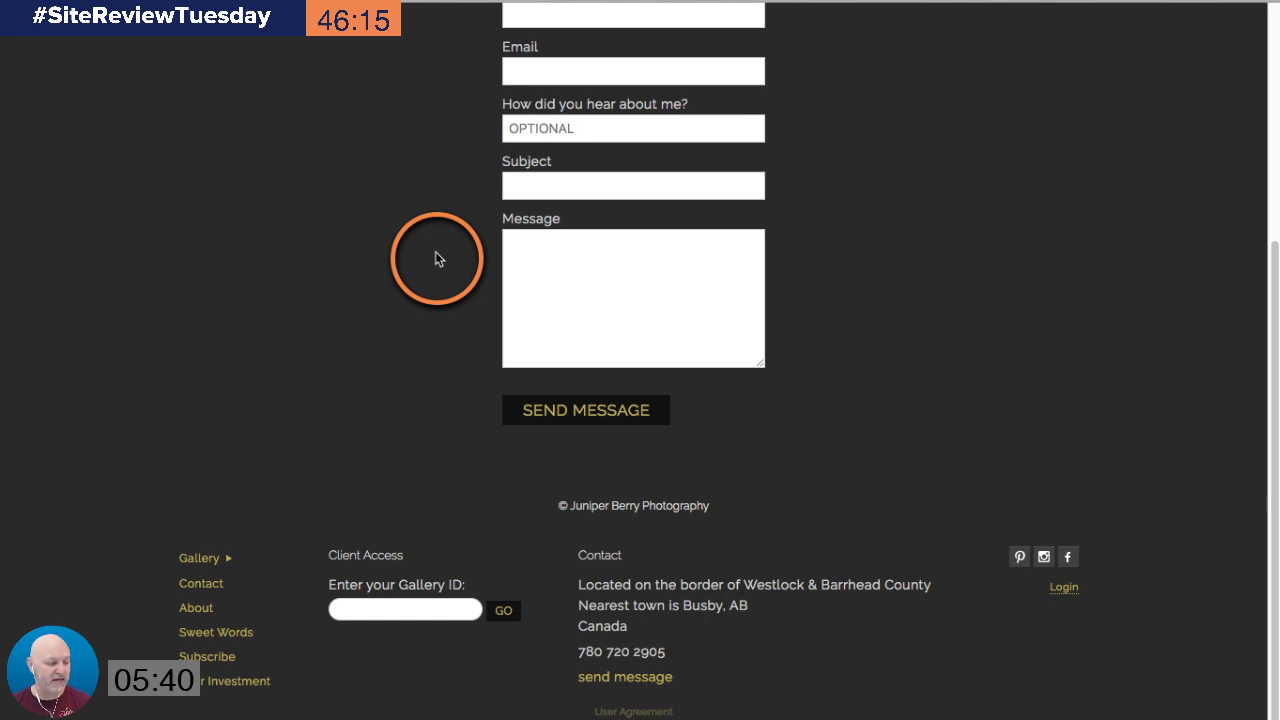
scroll(435, 258, up, 3)
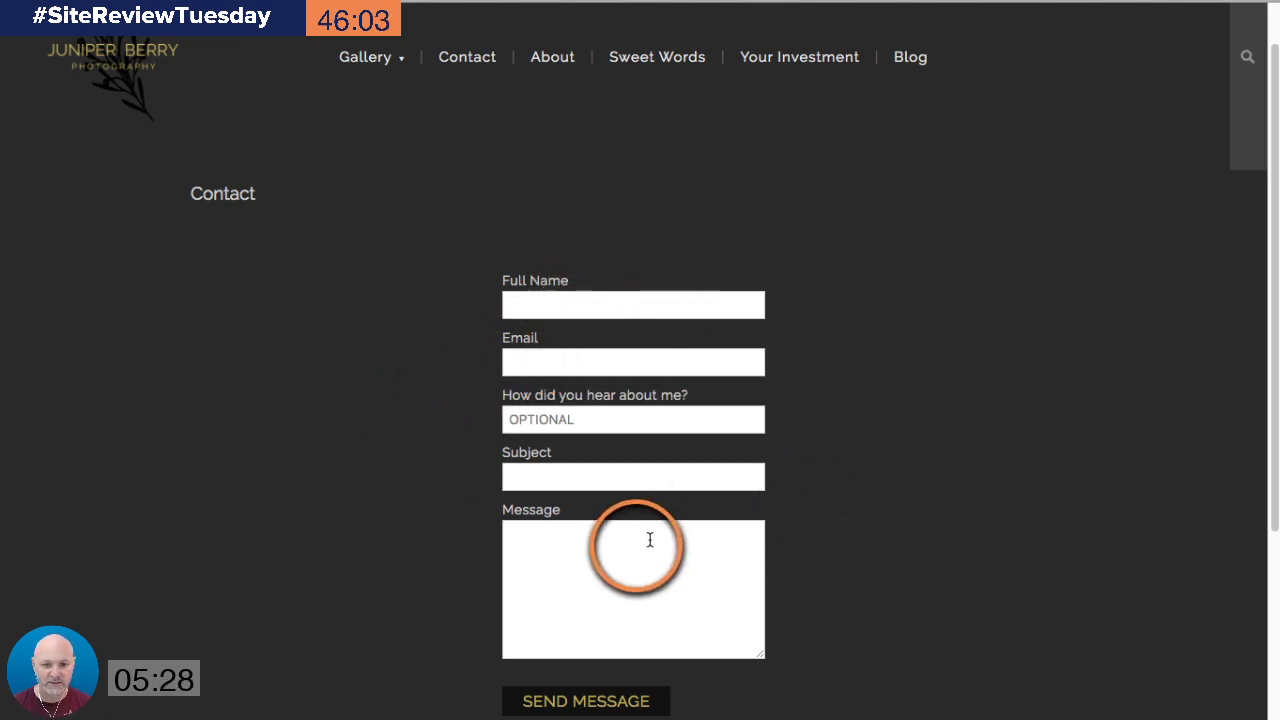
scroll(425, 391, down, 3)
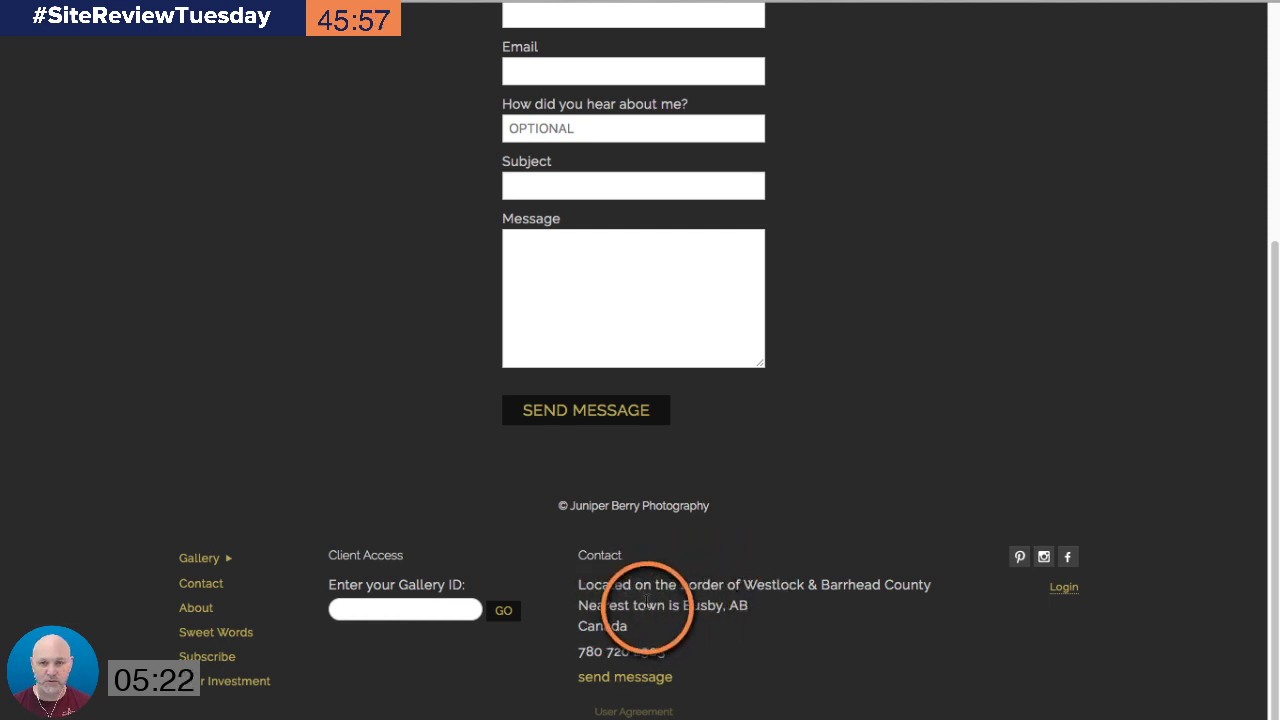
scroll(640, 600, up, 4)
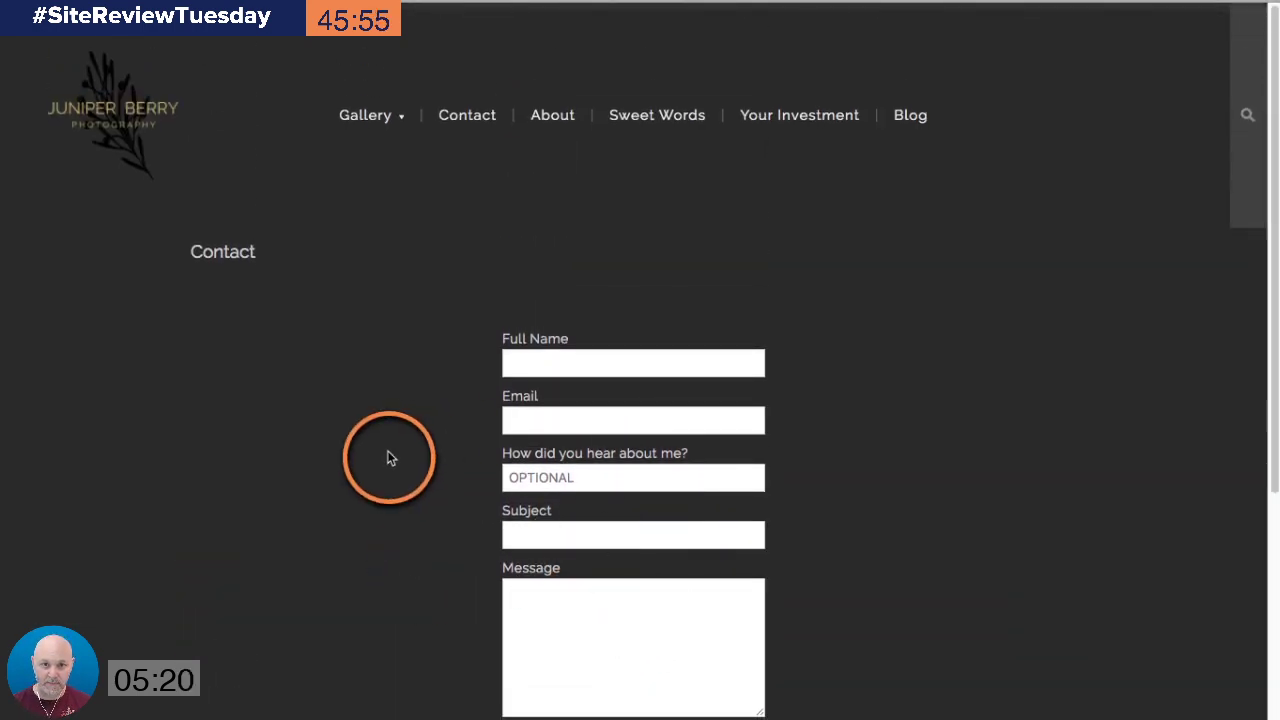
Step: Open the About page, test the Contact me link in its text, and return to the About page
click(563, 124)
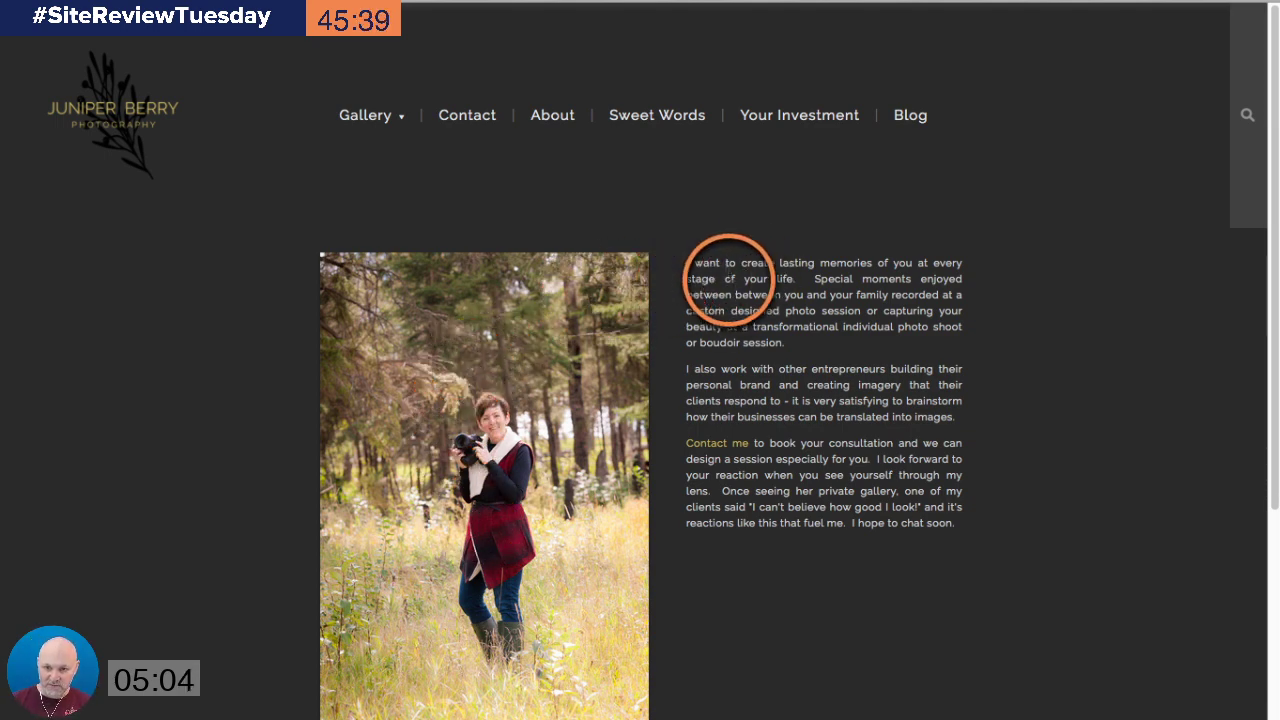
scroll(724, 340, down, 1)
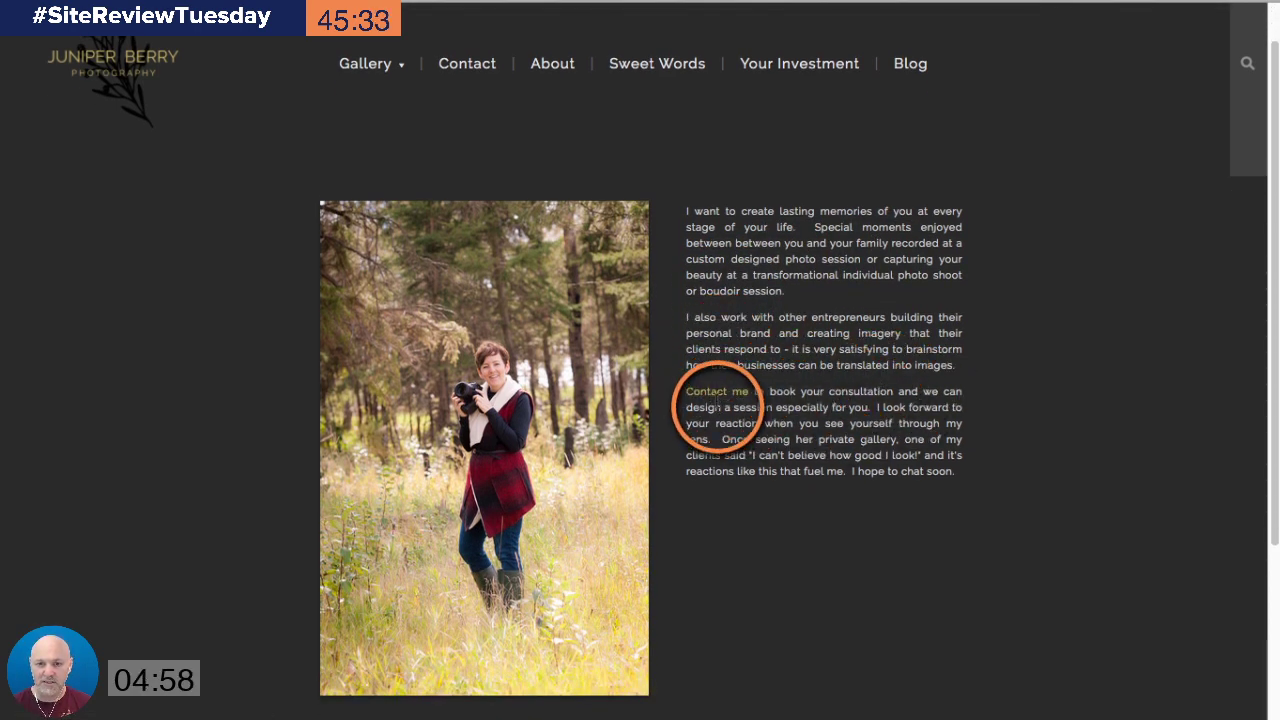
click(717, 399)
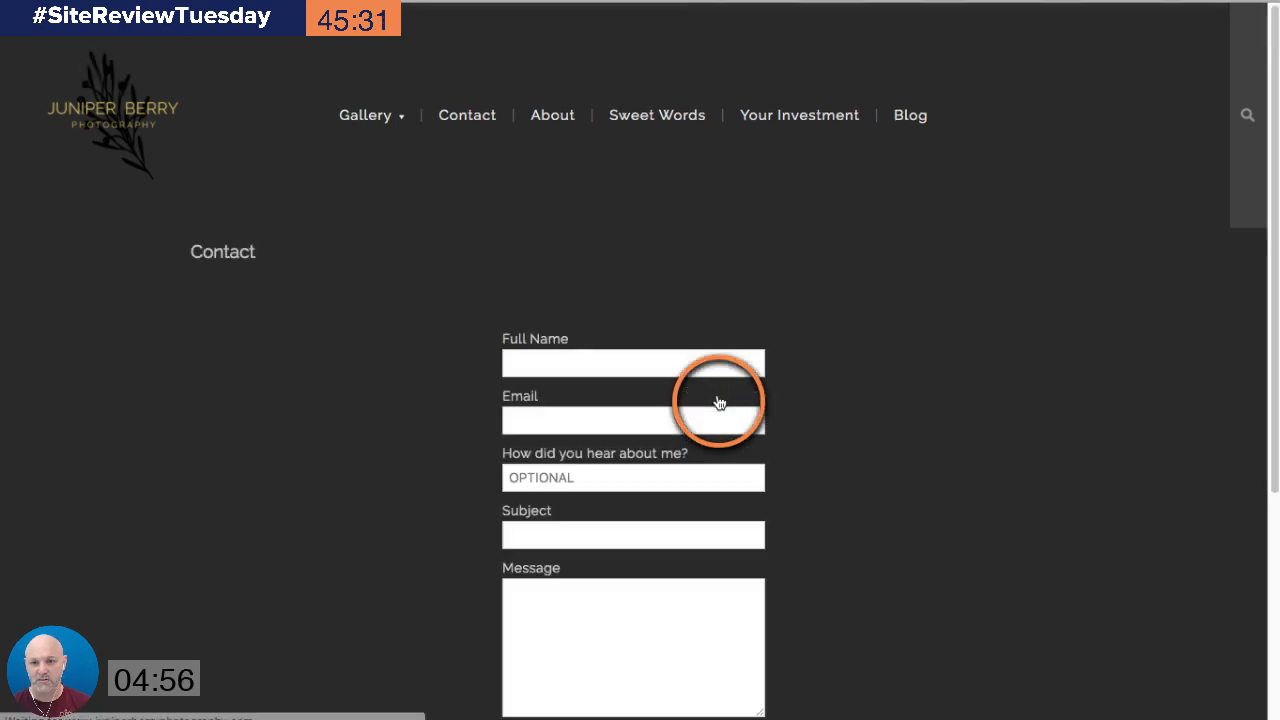
click(567, 130)
Step: Examine the About page's portrait and text down to the footer and return to its beginning
scroll(600, 293, down, 3)
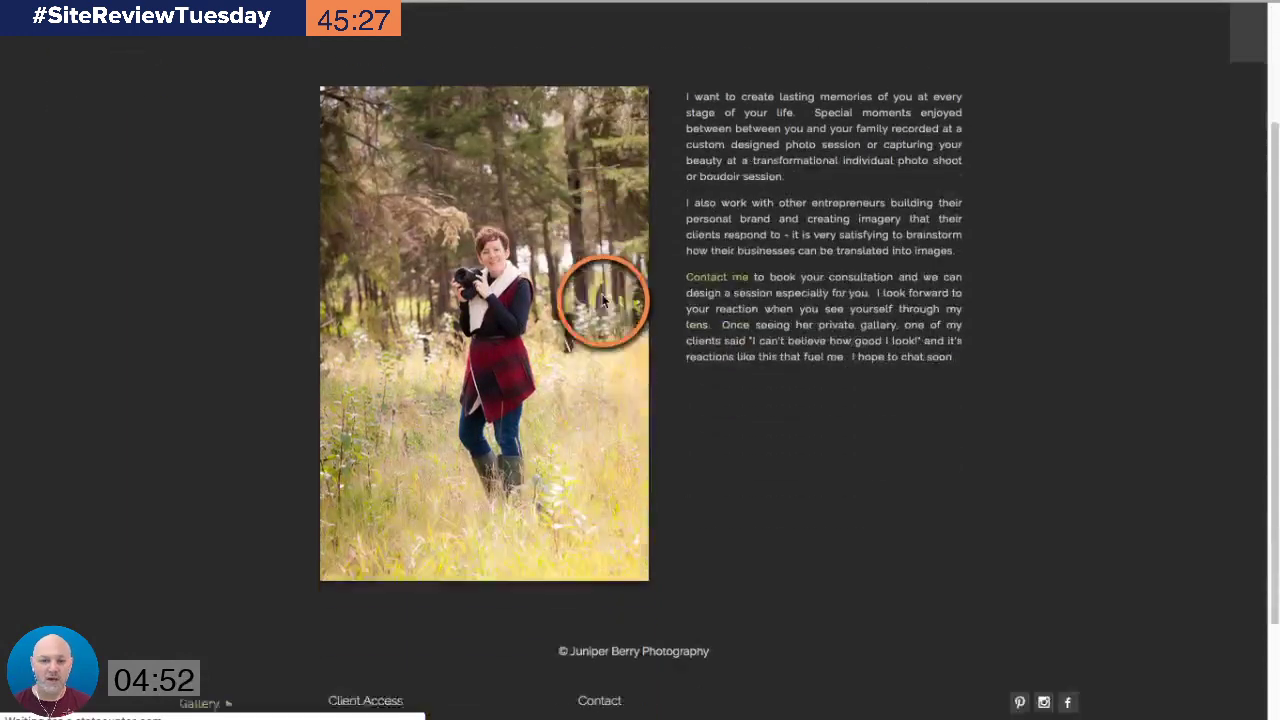
scroll(603, 300, up, 1)
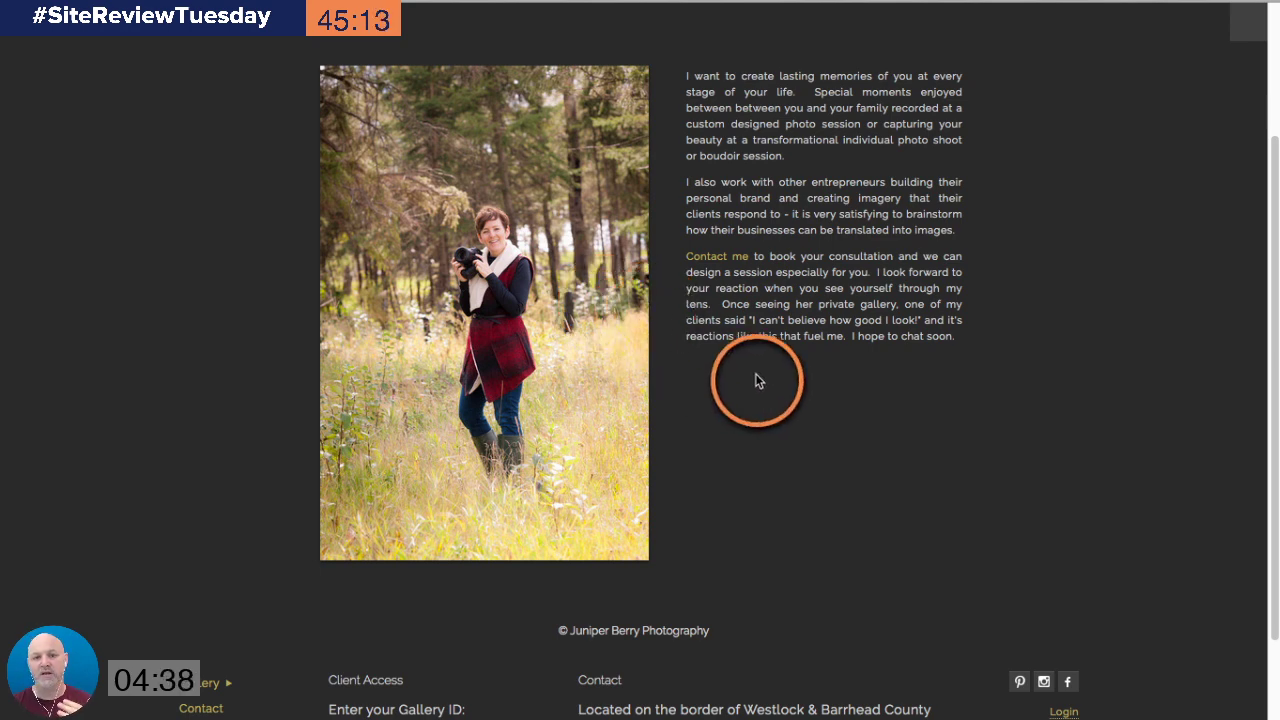
scroll(760, 406, up, 1)
scroll(760, 405, up, 4)
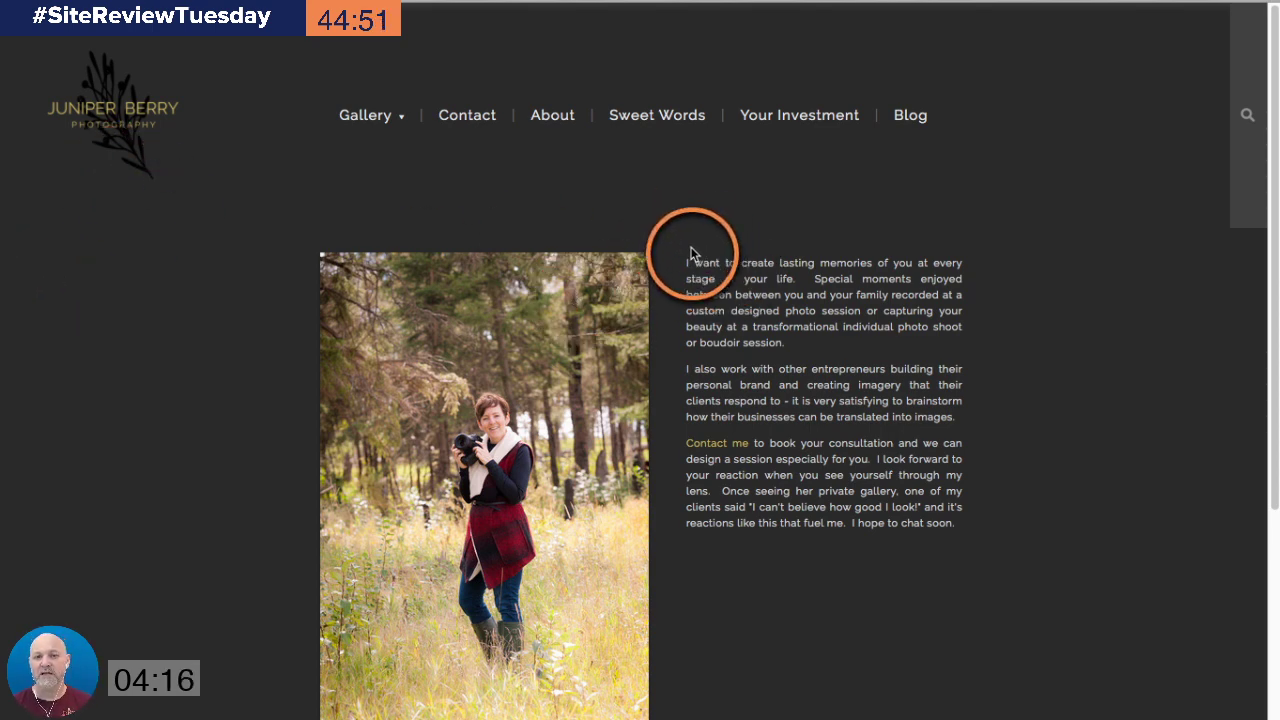
Step: Open the Sweet Words page in a separate tab and check it against the About page
click(657, 115)
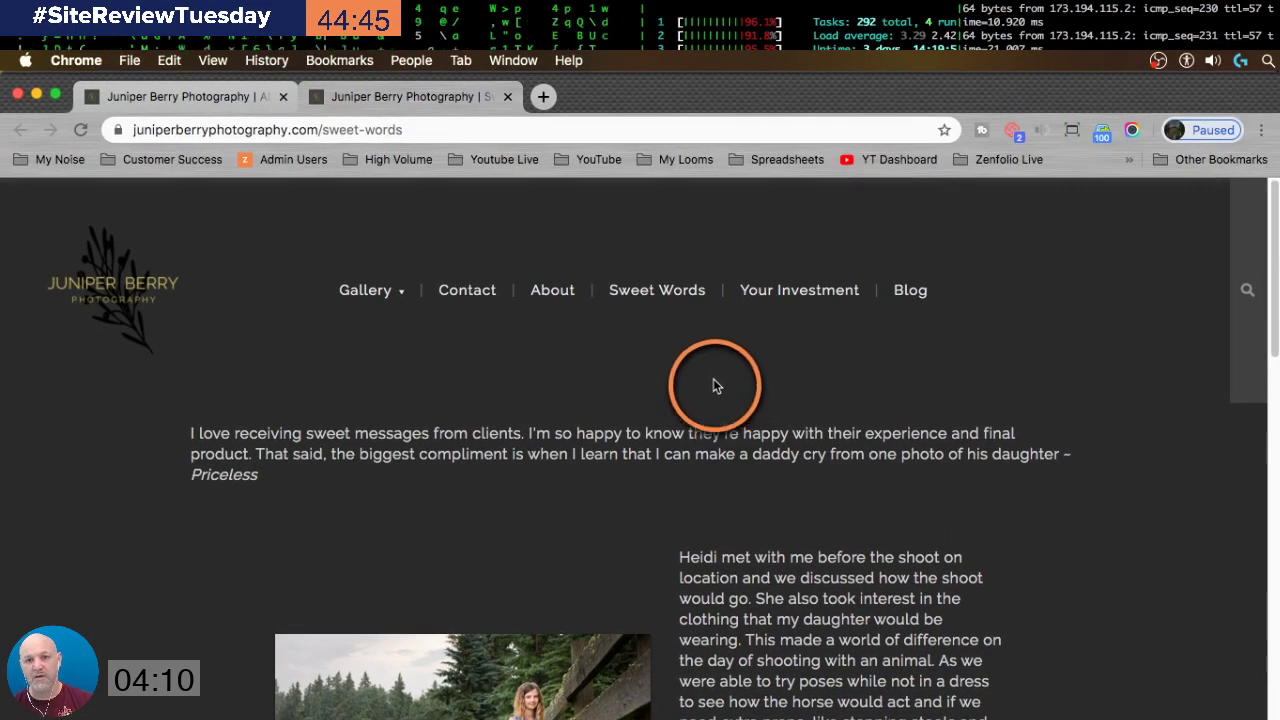
click(238, 100)
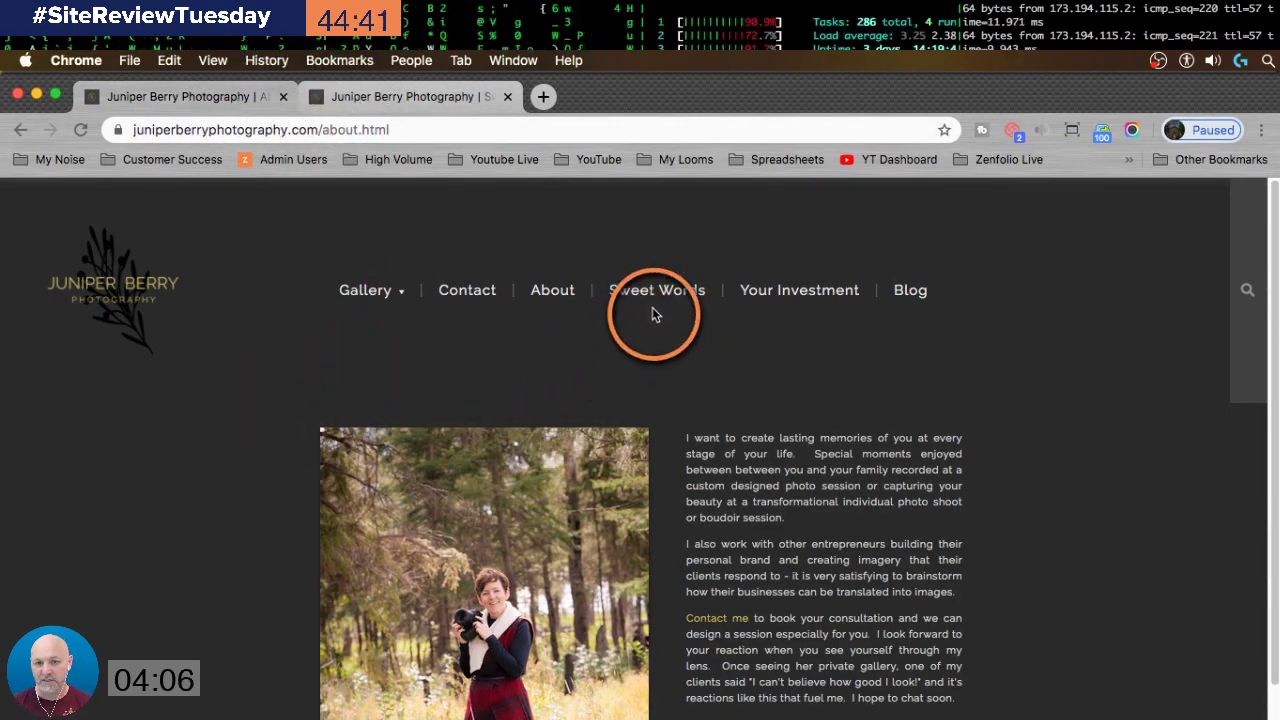
click(409, 100)
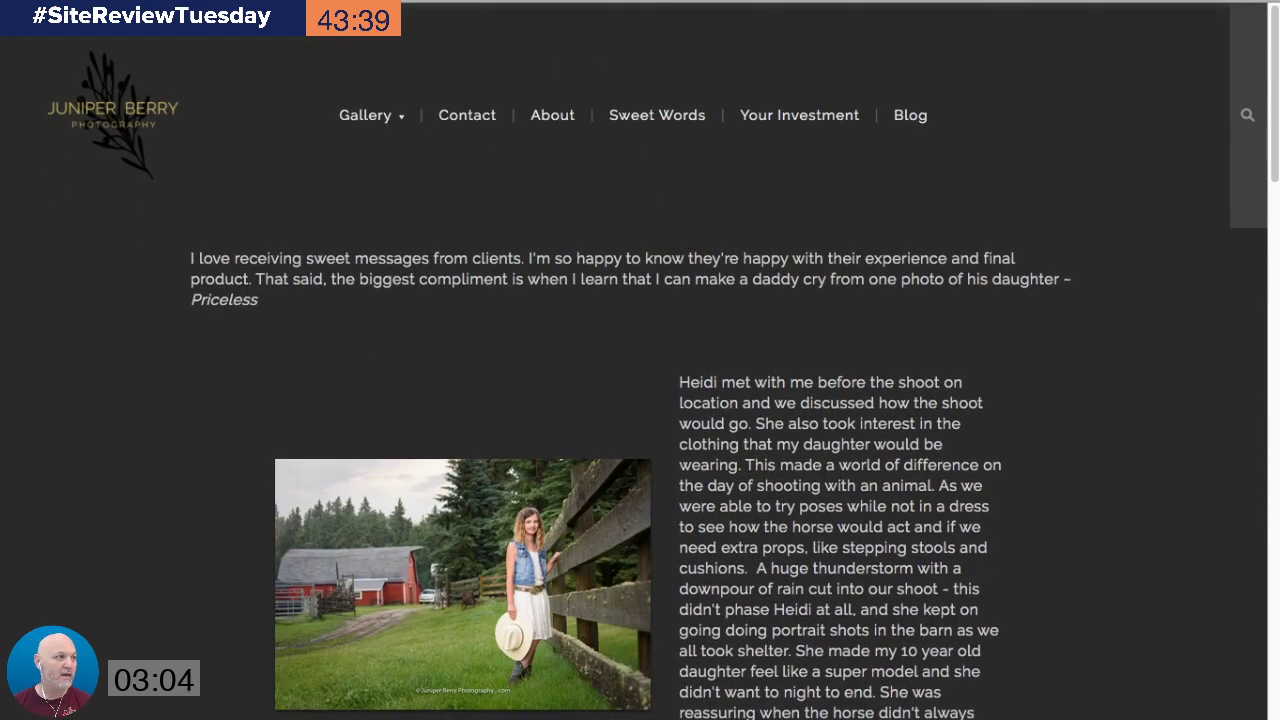
click(658, 120)
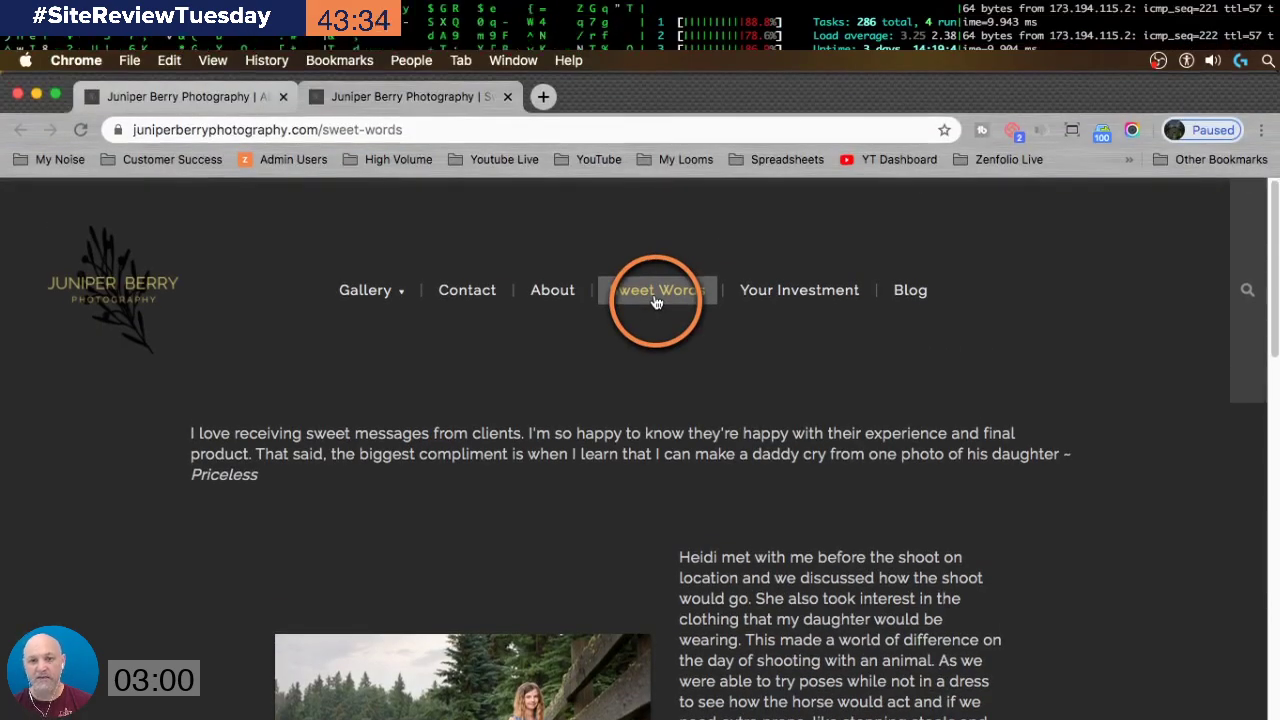
Step: Open the Sweet Words page in additional tabs, compare the tabs, and close the duplicates to stay on one Sweet Words page
click(656, 120)
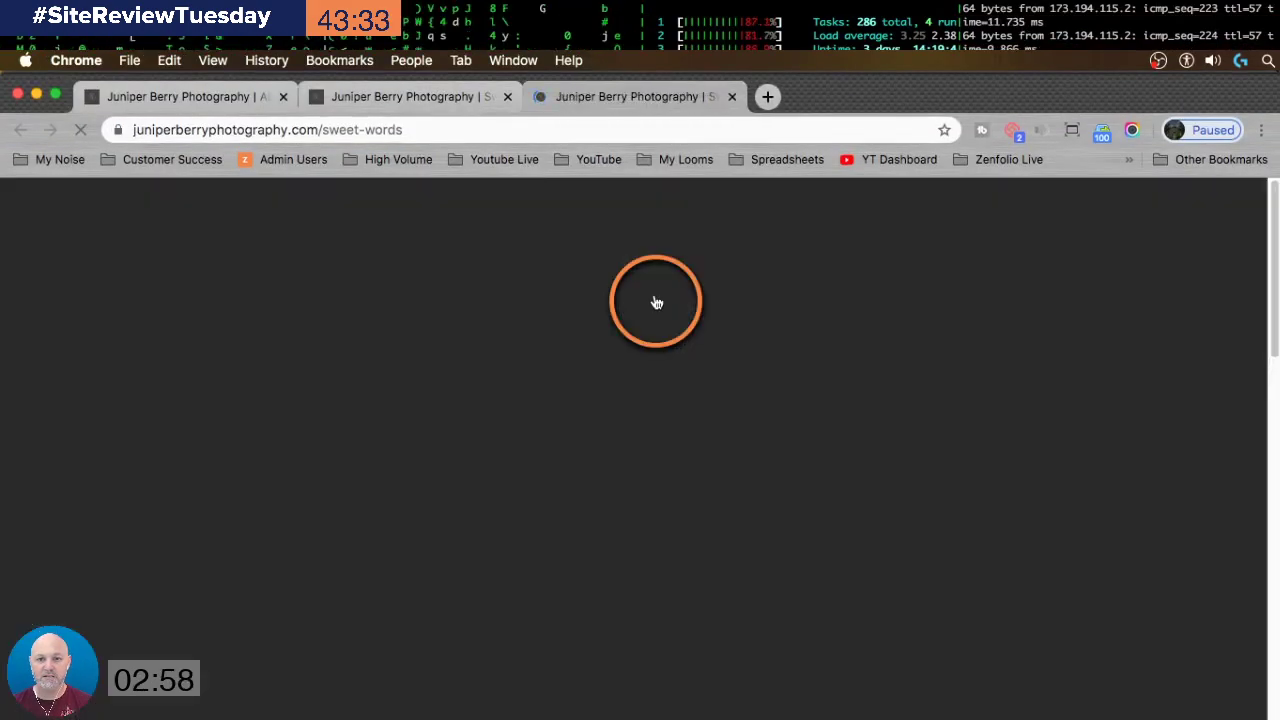
click(656, 303)
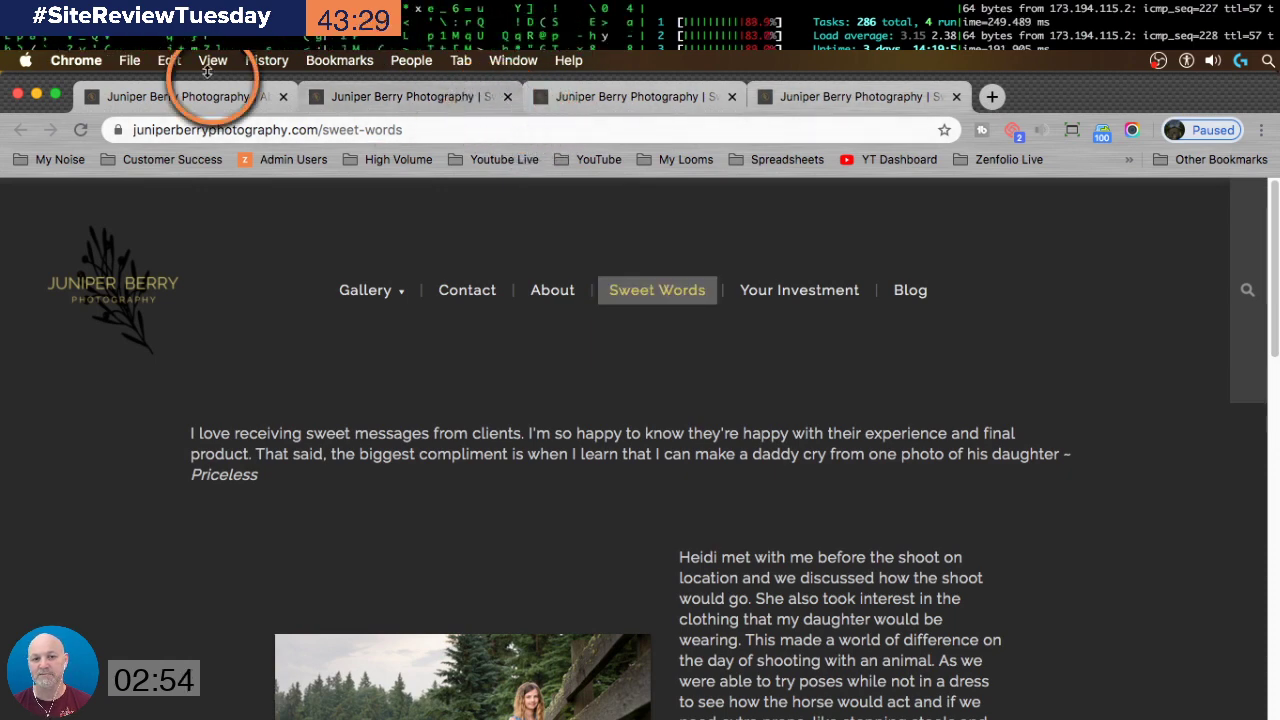
click(186, 96)
click(425, 96)
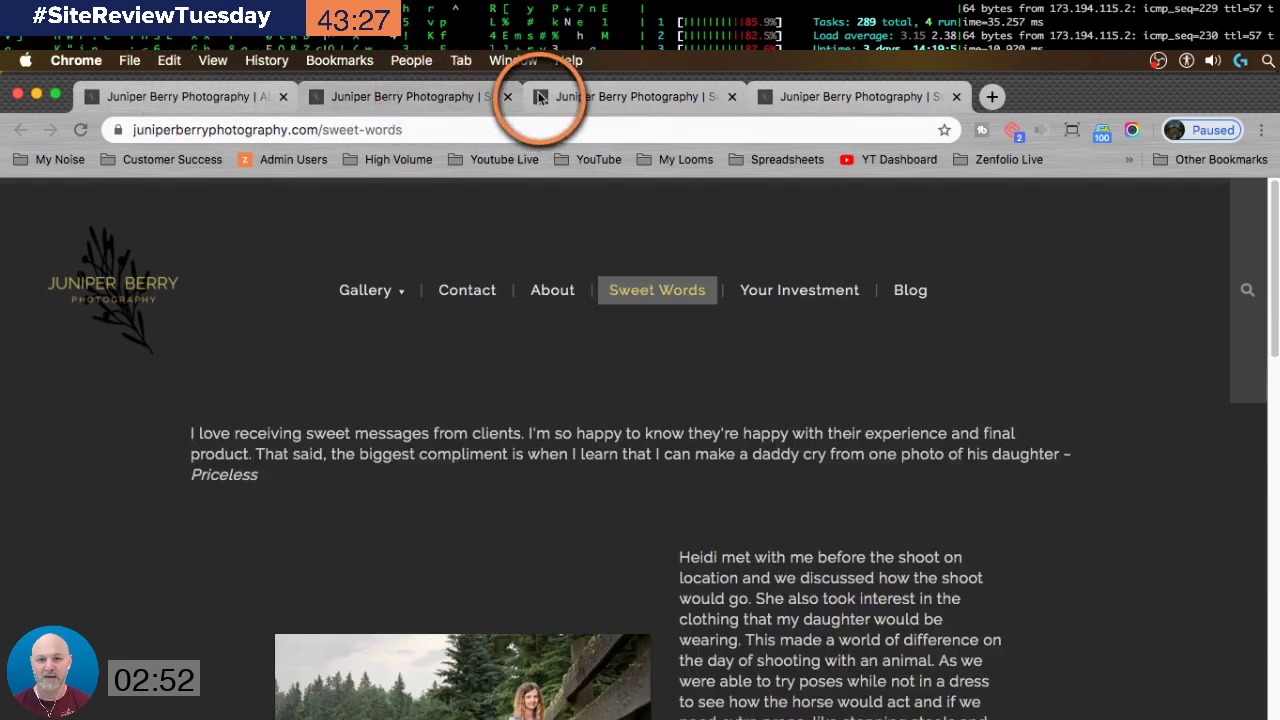
click(508, 97)
click(508, 97)
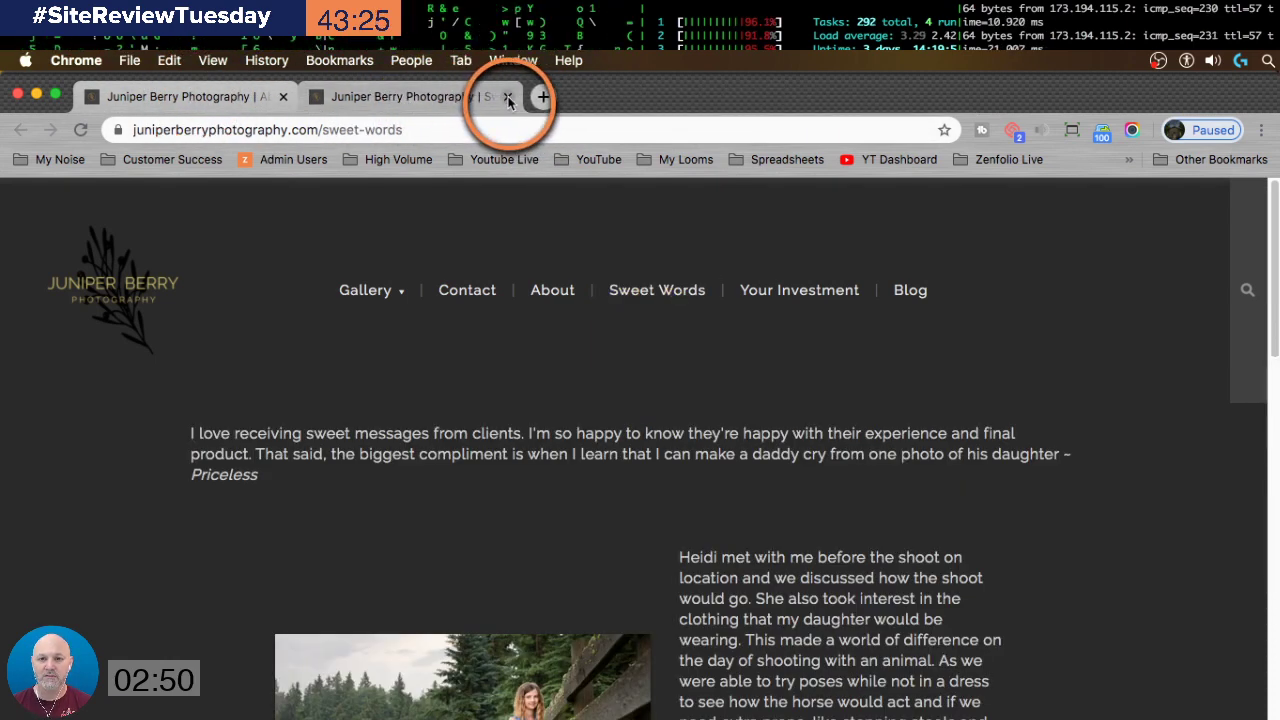
click(509, 97)
click(668, 289)
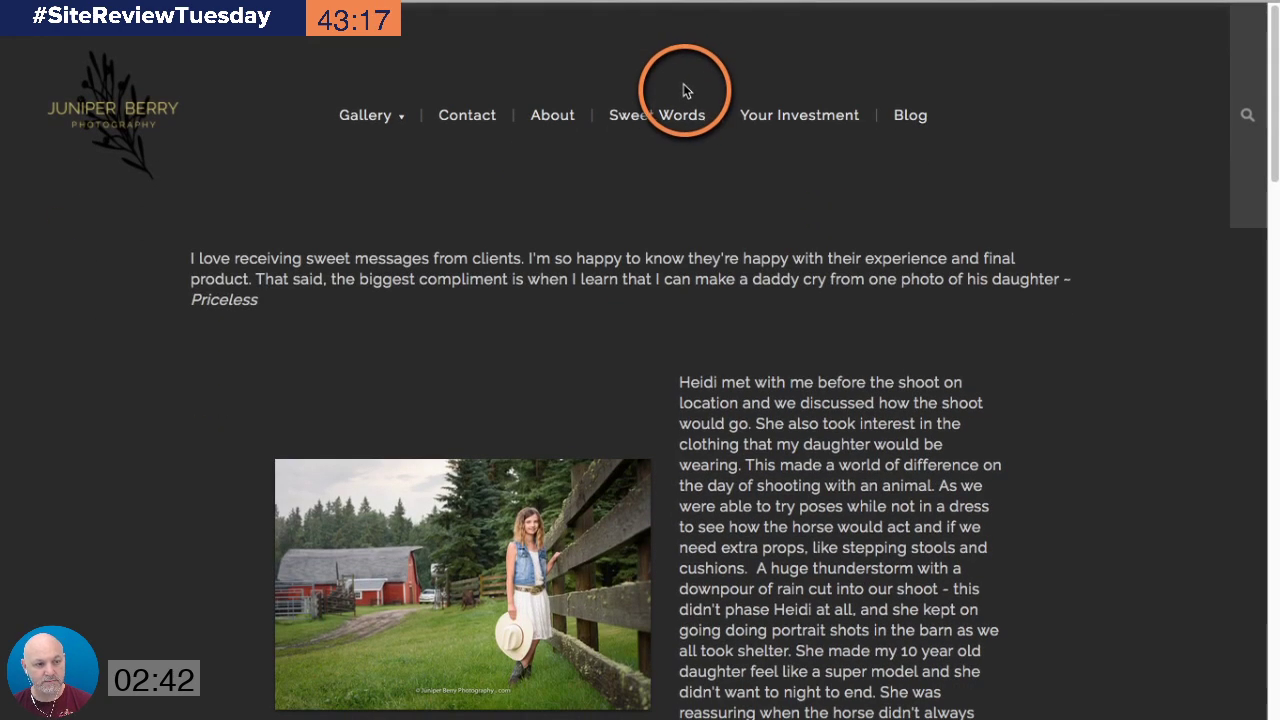
Step: Skim the Sweet Words testimonials and their photos down to the footer, and return to the introductory text
scroll(267, 430, down, 2)
scroll(268, 254, down, 2)
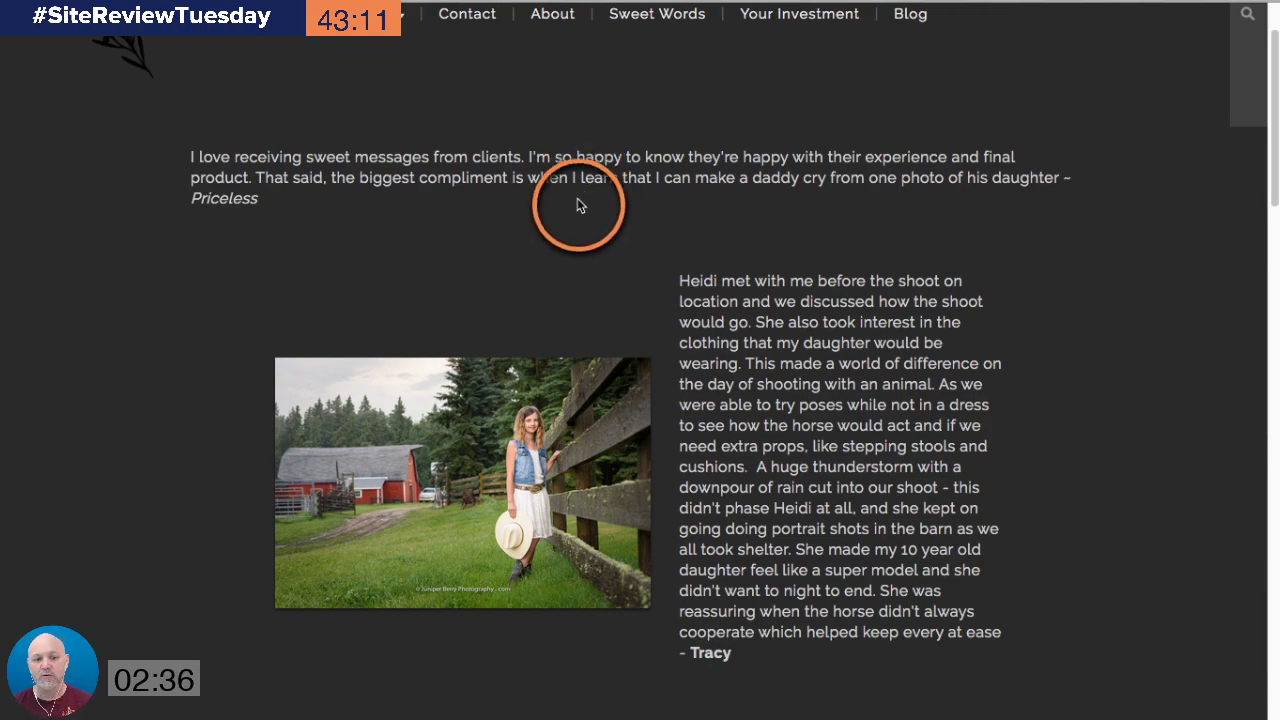
scroll(509, 249, down, 4)
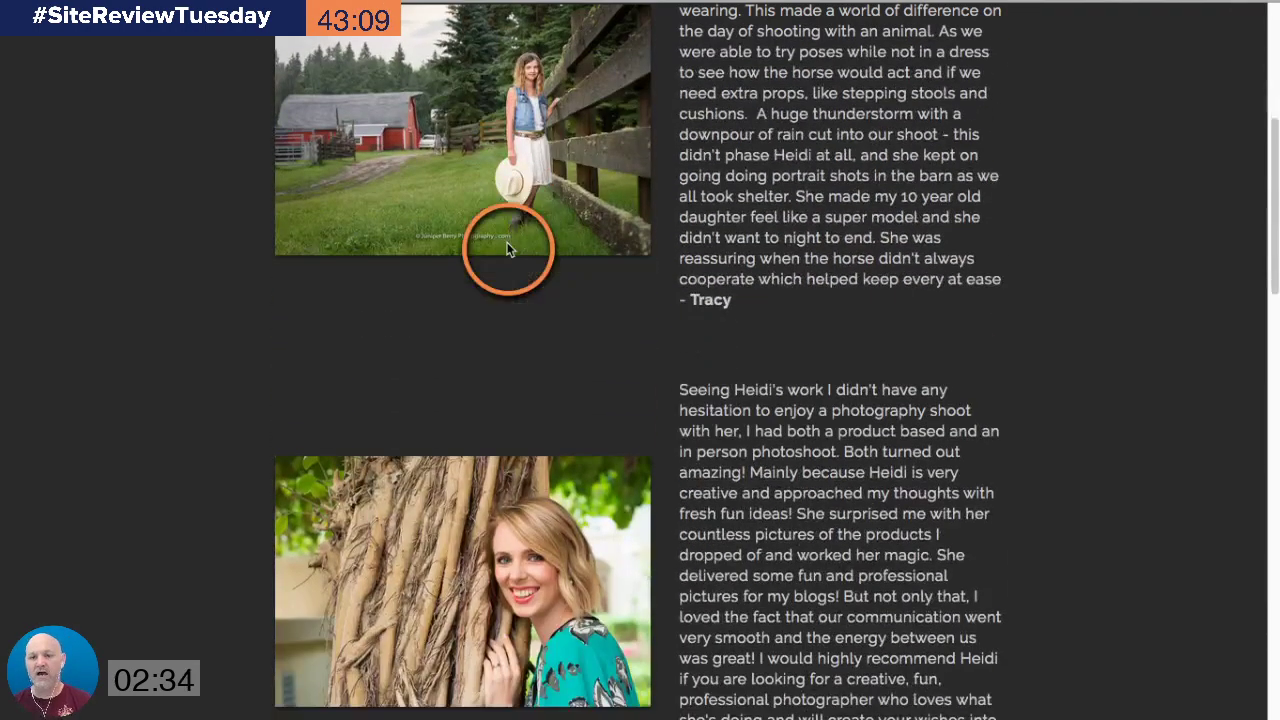
scroll(430, 320, up, 1)
scroll(620, 247, up, 1)
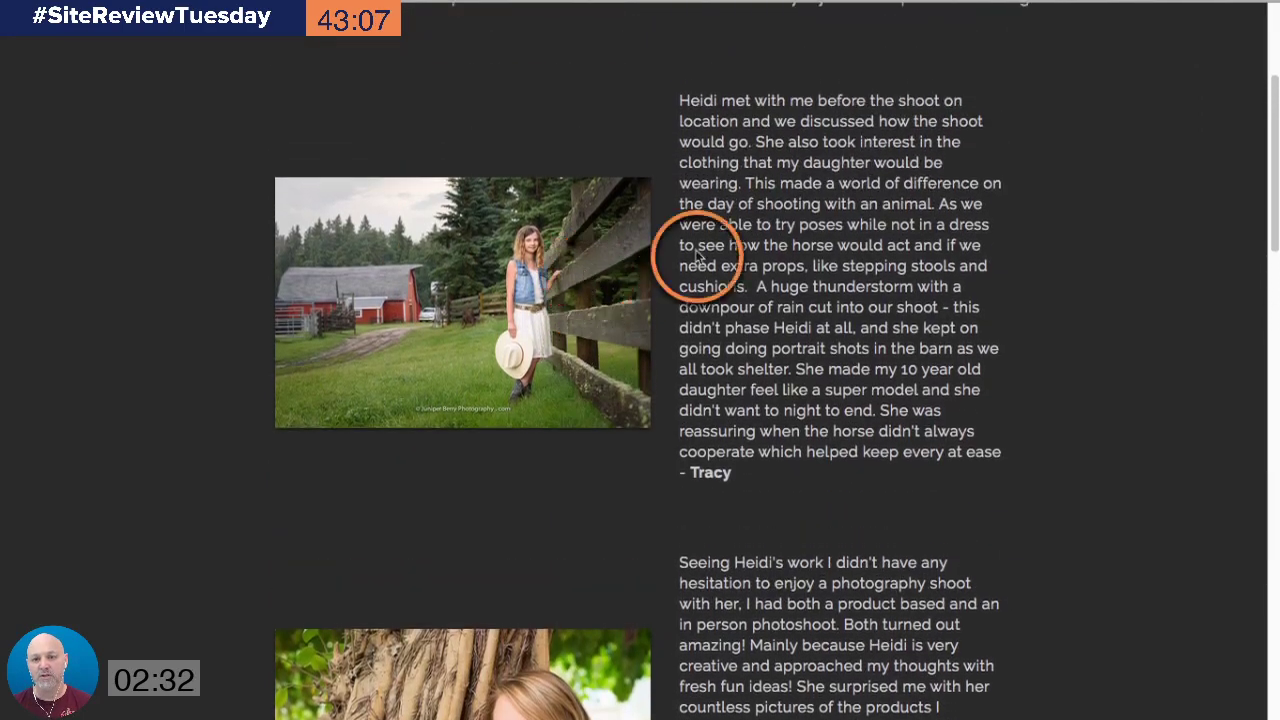
scroll(430, 206, down, 4)
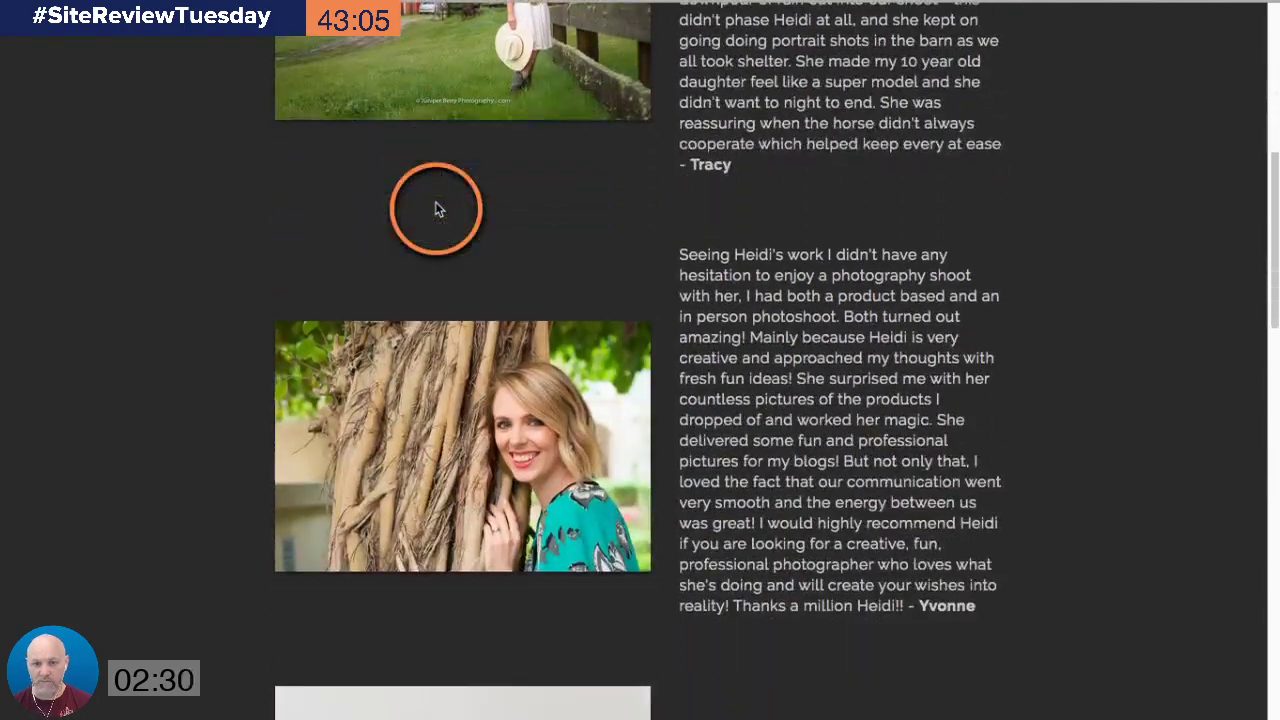
scroll(435, 209, down, 4)
scroll(430, 211, up, 1)
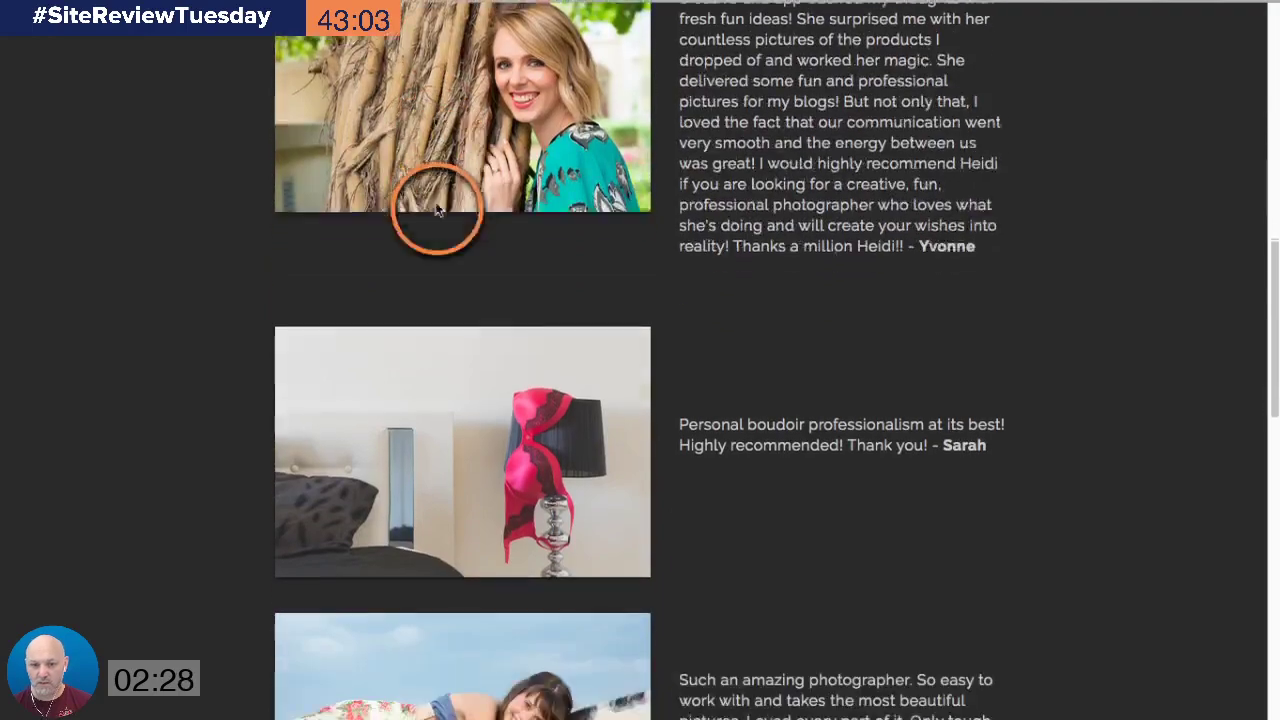
scroll(435, 209, down, 2)
scroll(436, 209, down, 12)
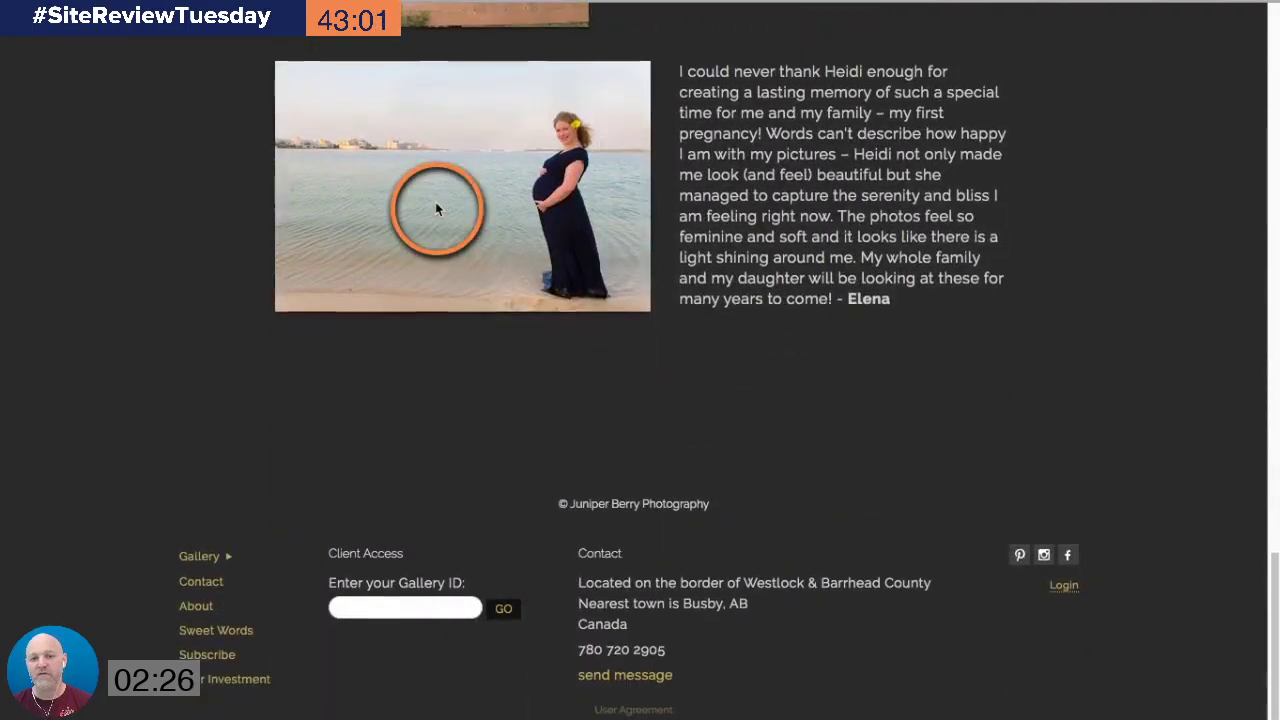
scroll(436, 208, up, 15)
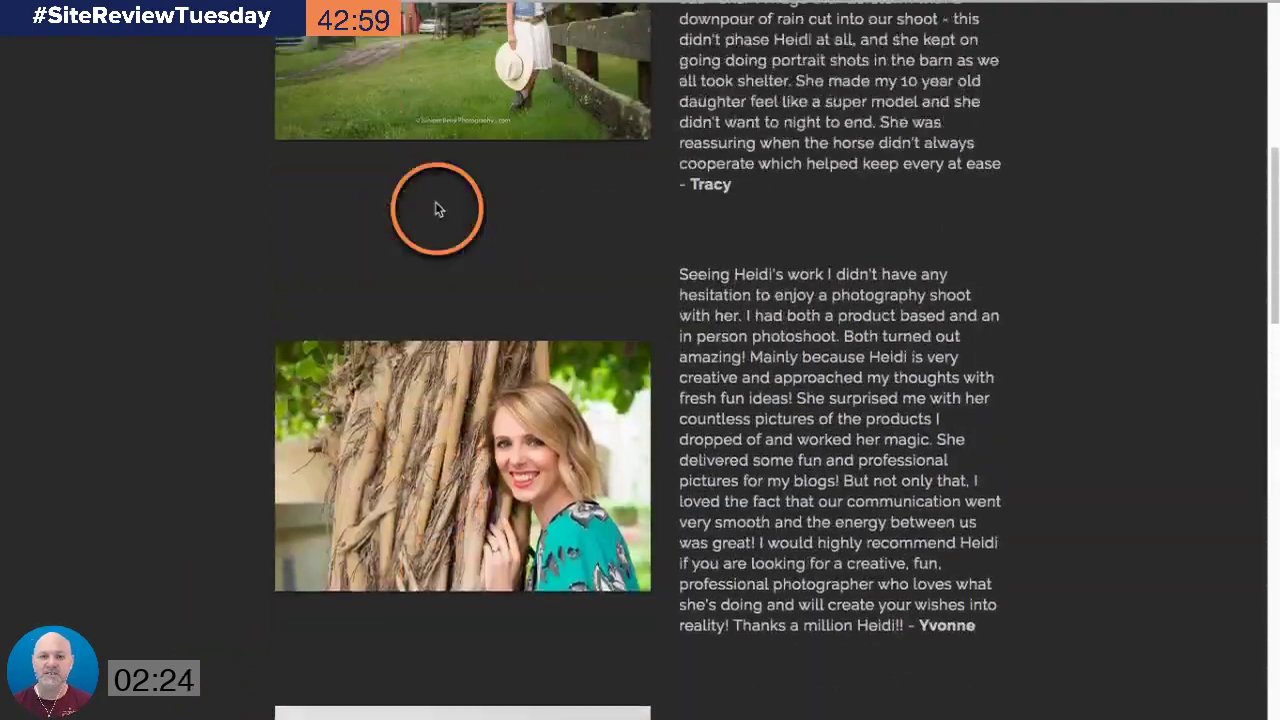
scroll(436, 208, up, 3)
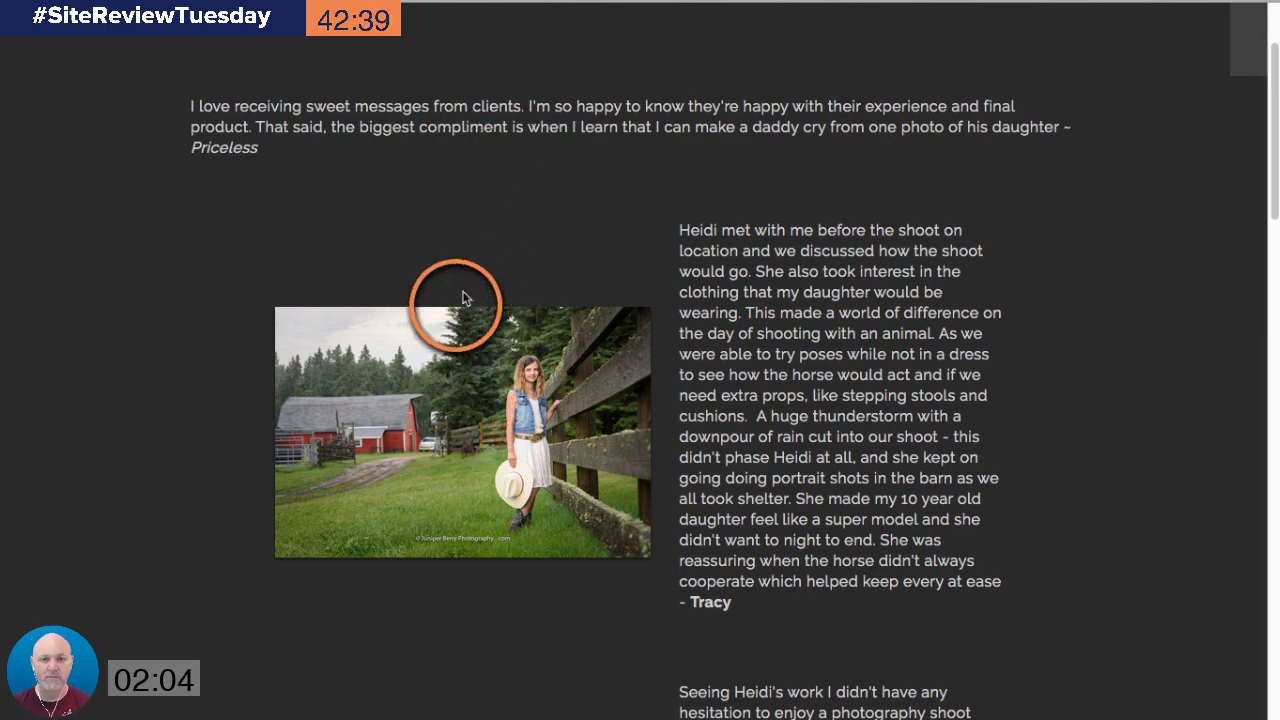
Step: Examine each Sweet Words testimonial against its paired photo down to the maternity beach shot, and return to the site navigation
scroll(466, 286, down, 2)
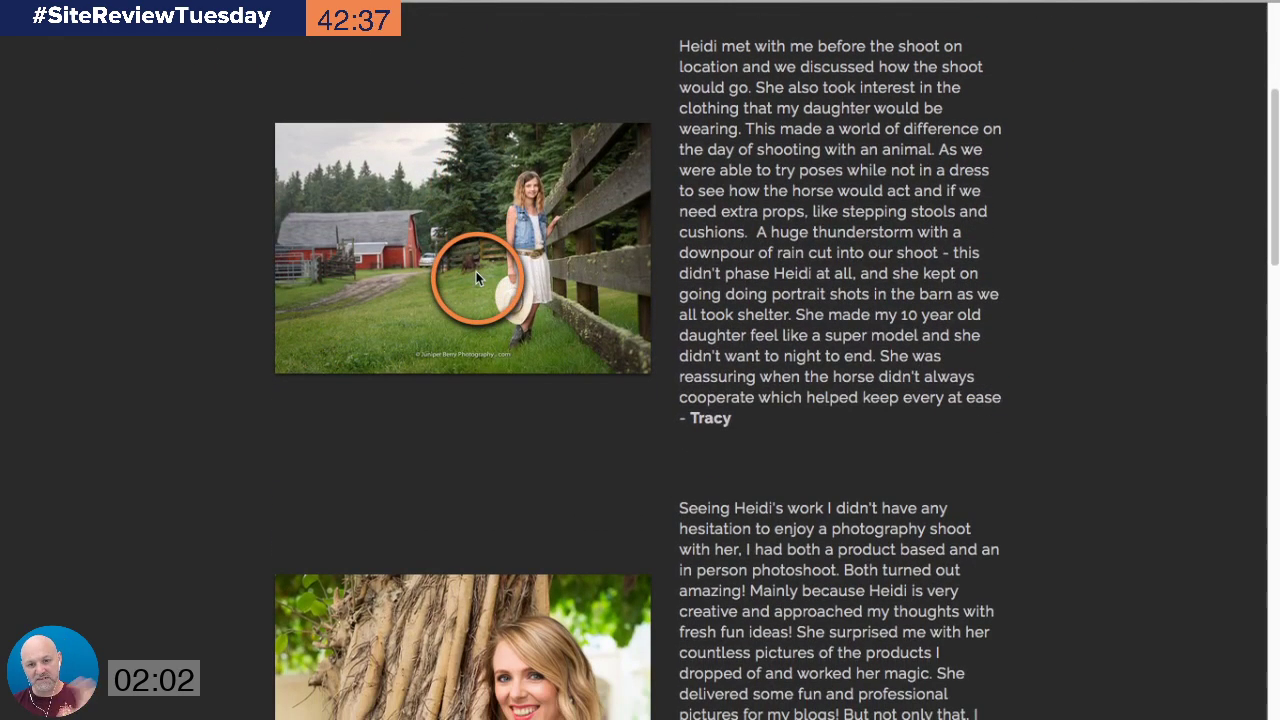
scroll(476, 271, down, 3)
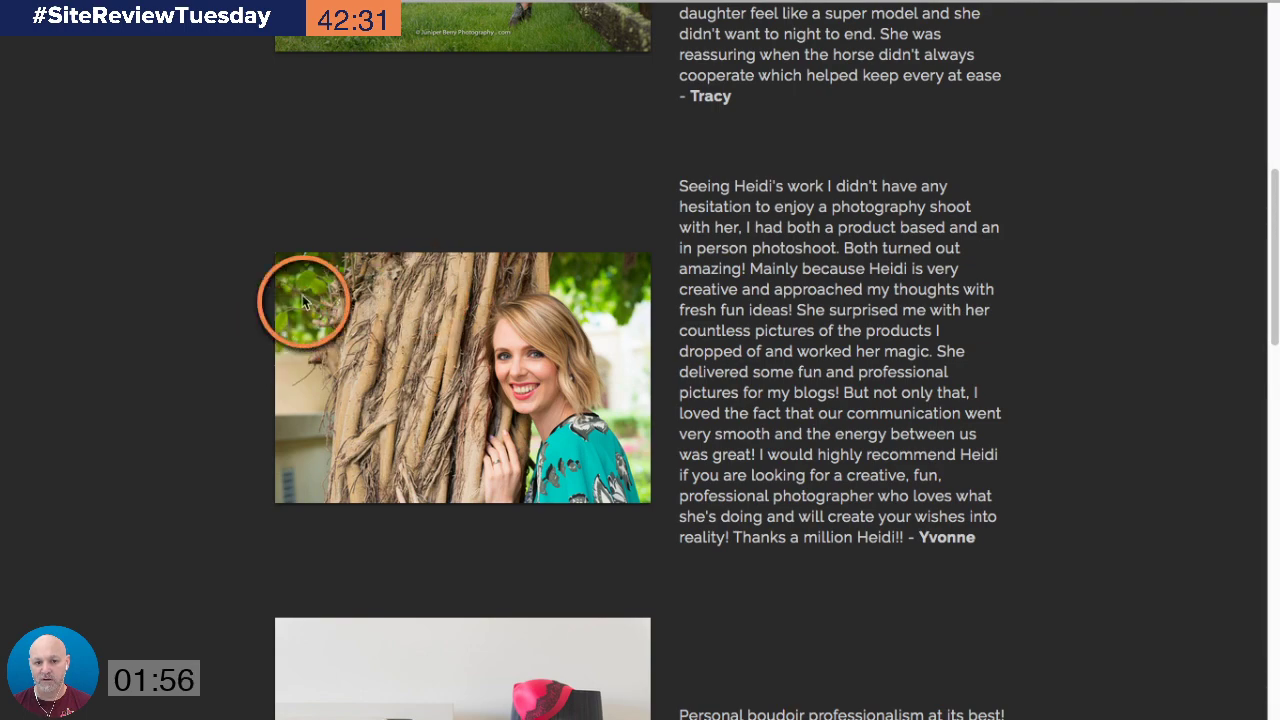
scroll(421, 350, down, 4)
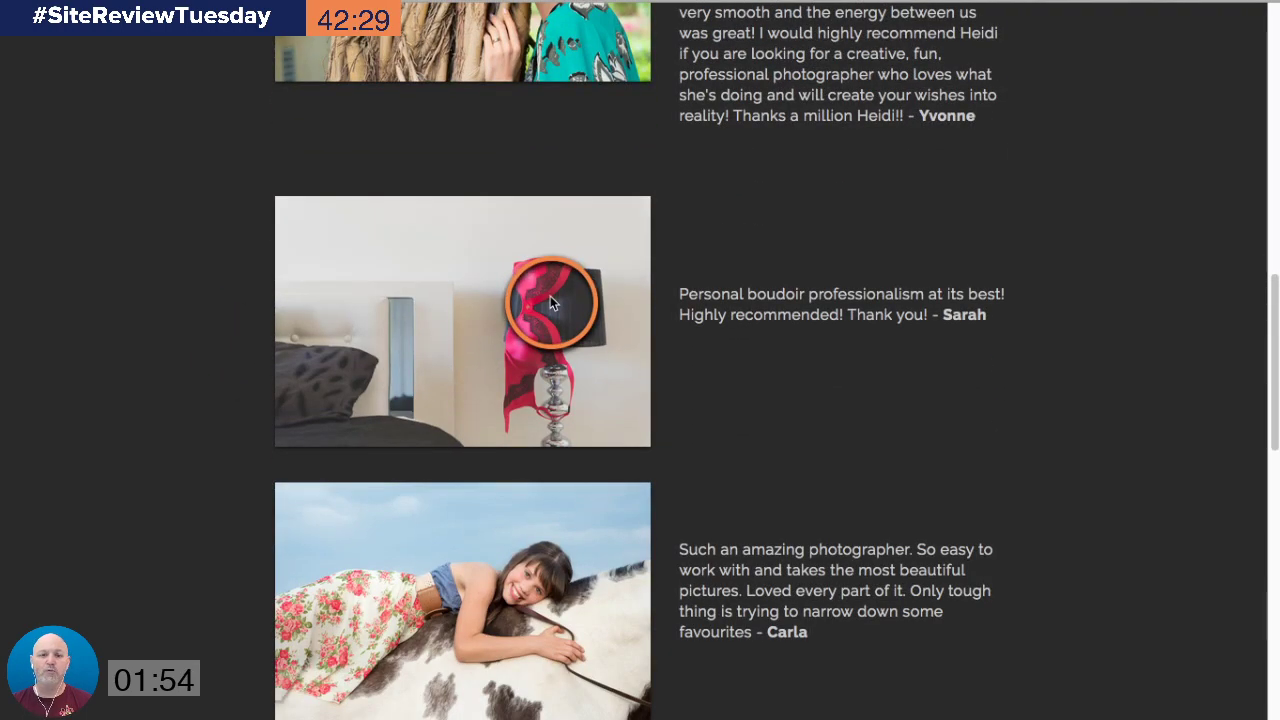
scroll(548, 305, down, 3)
scroll(548, 305, down, 2)
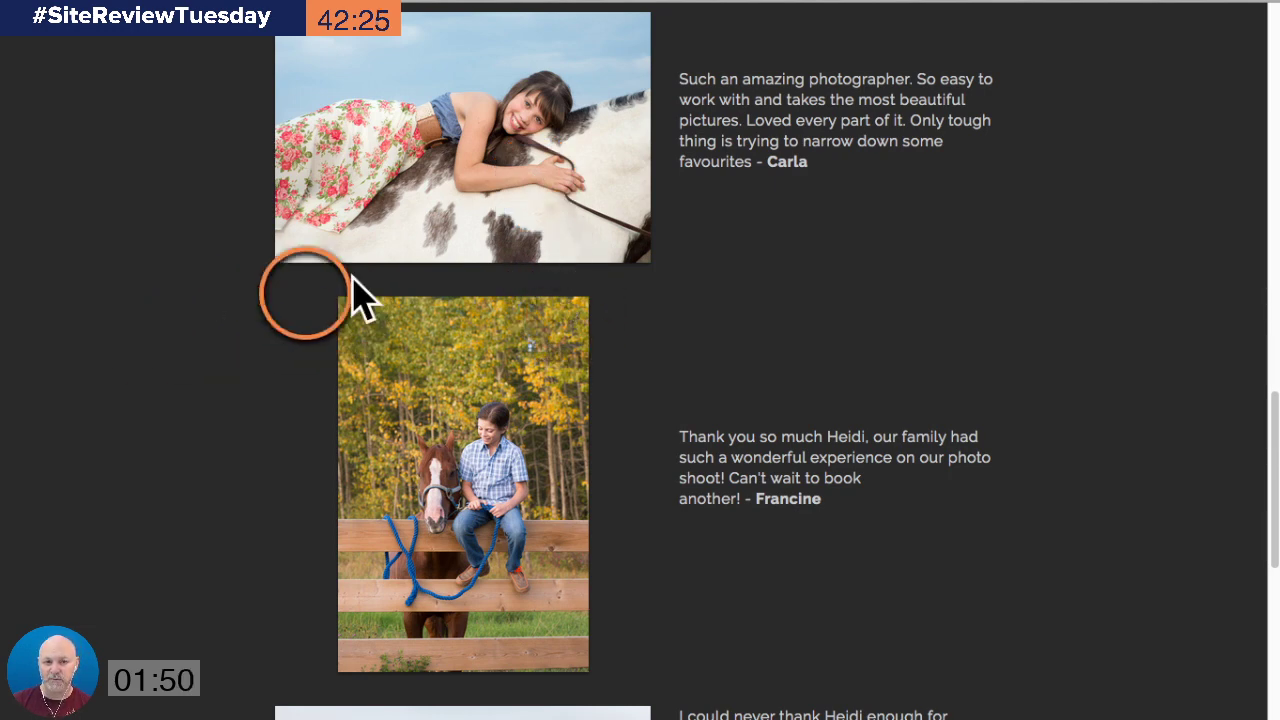
scroll(565, 440, down, 3)
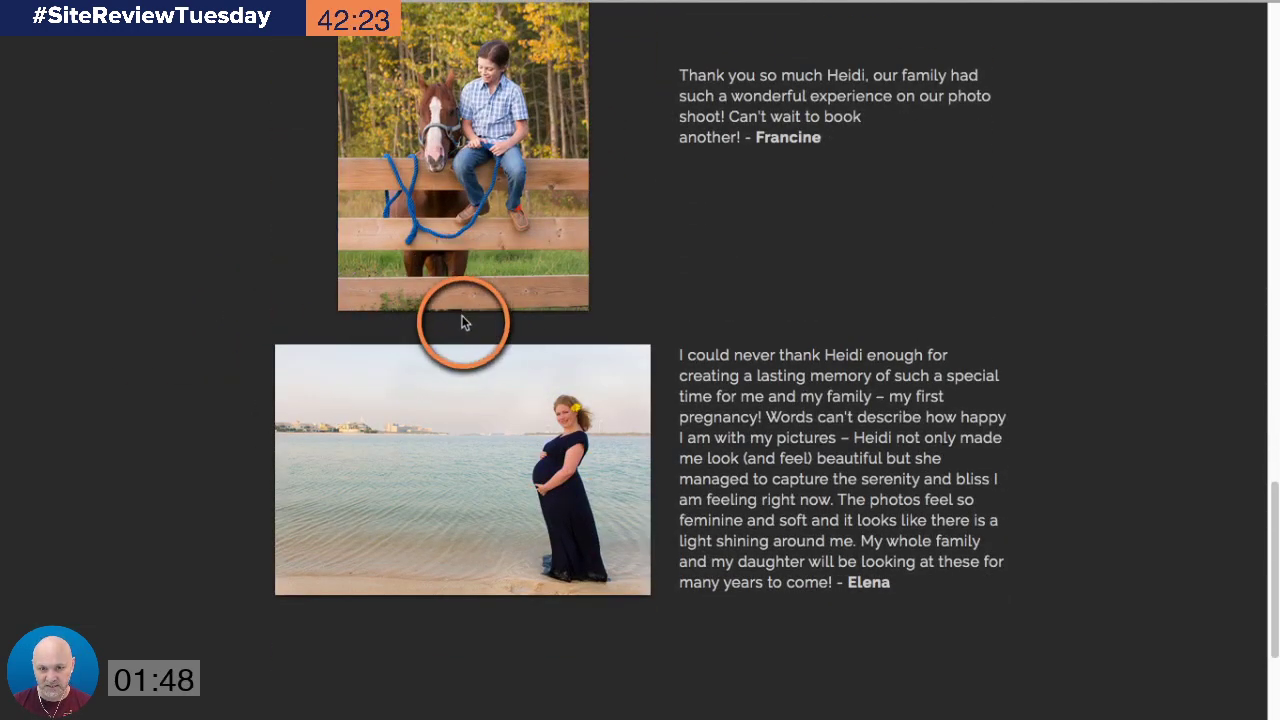
scroll(506, 294, down, 3)
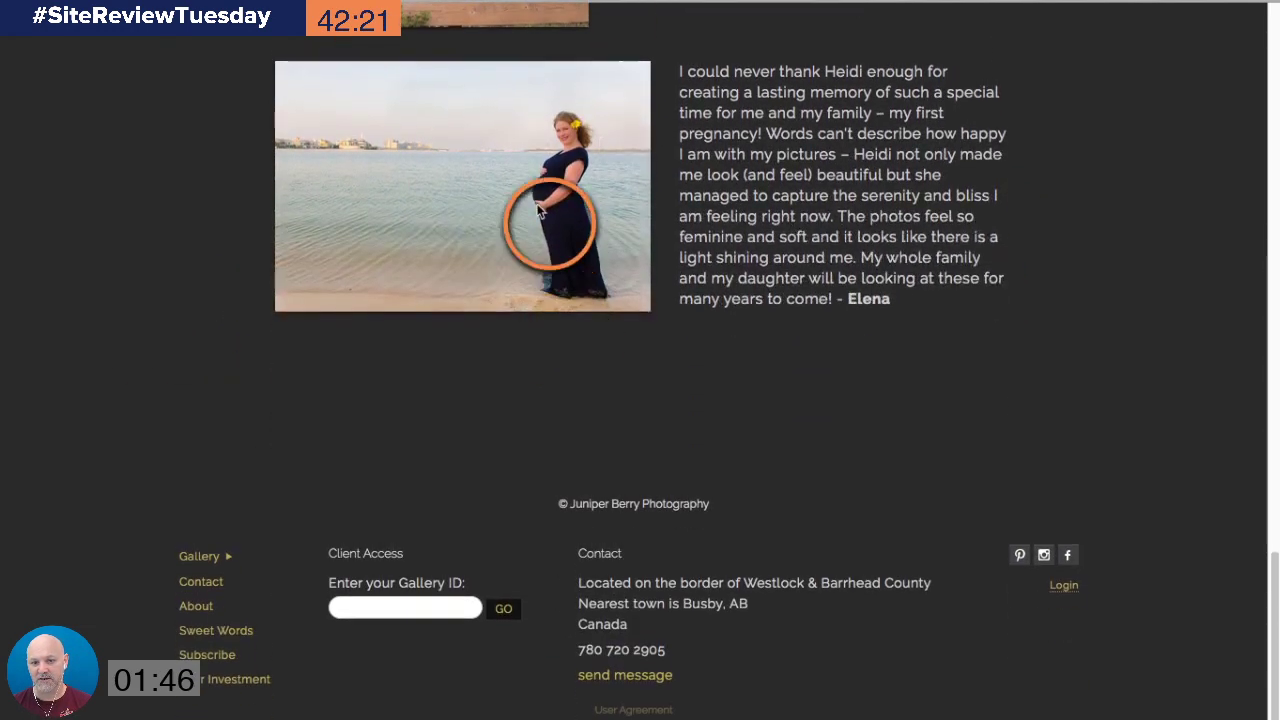
scroll(614, 278, up, 1)
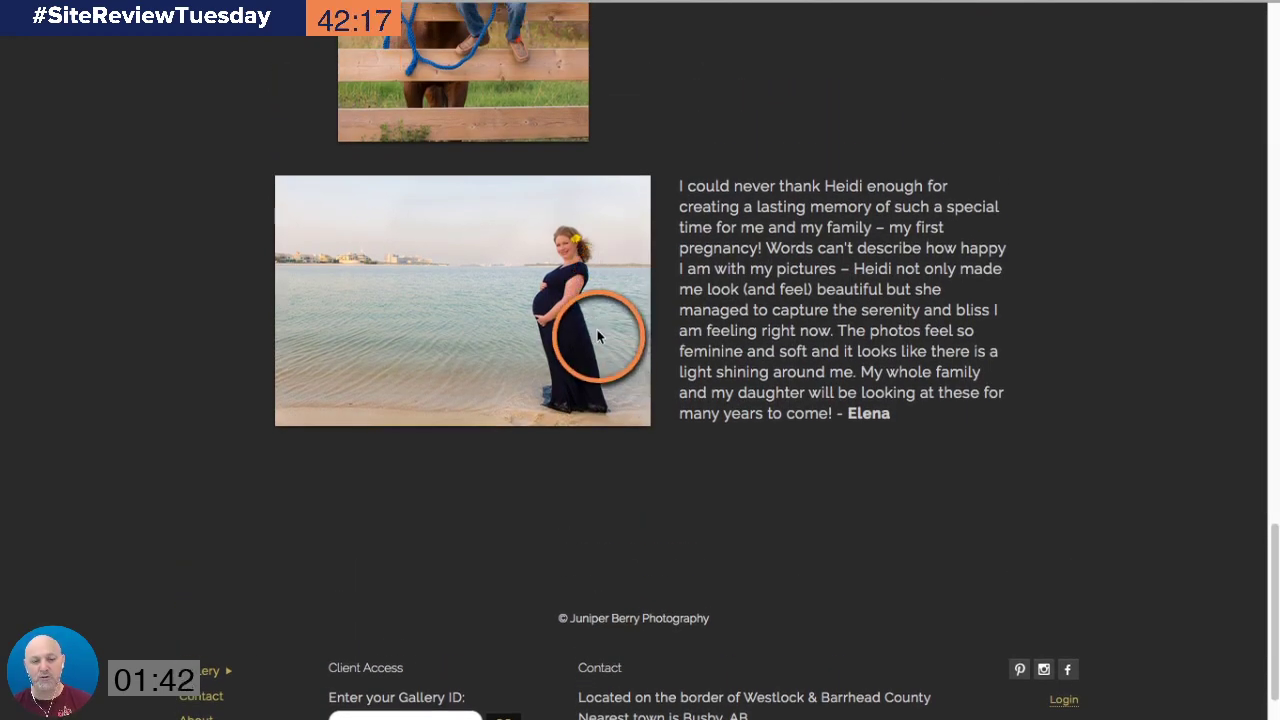
scroll(598, 337, up, 3)
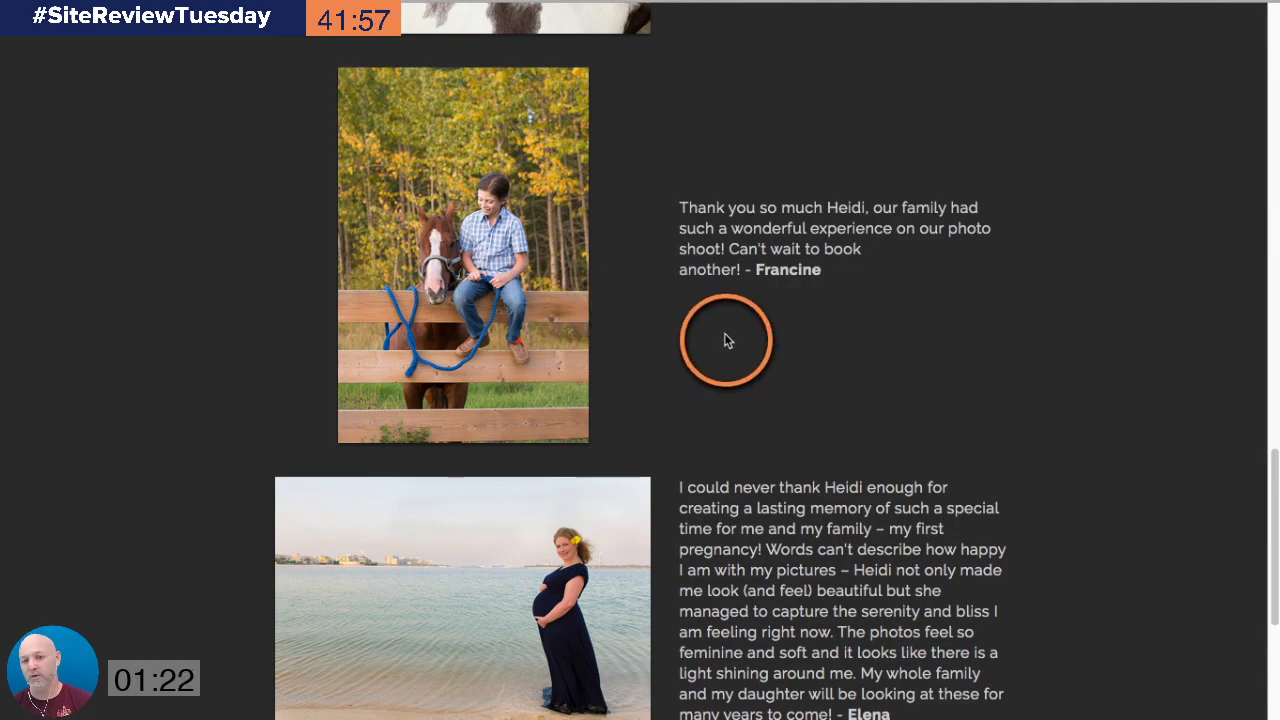
scroll(727, 341, up, 15)
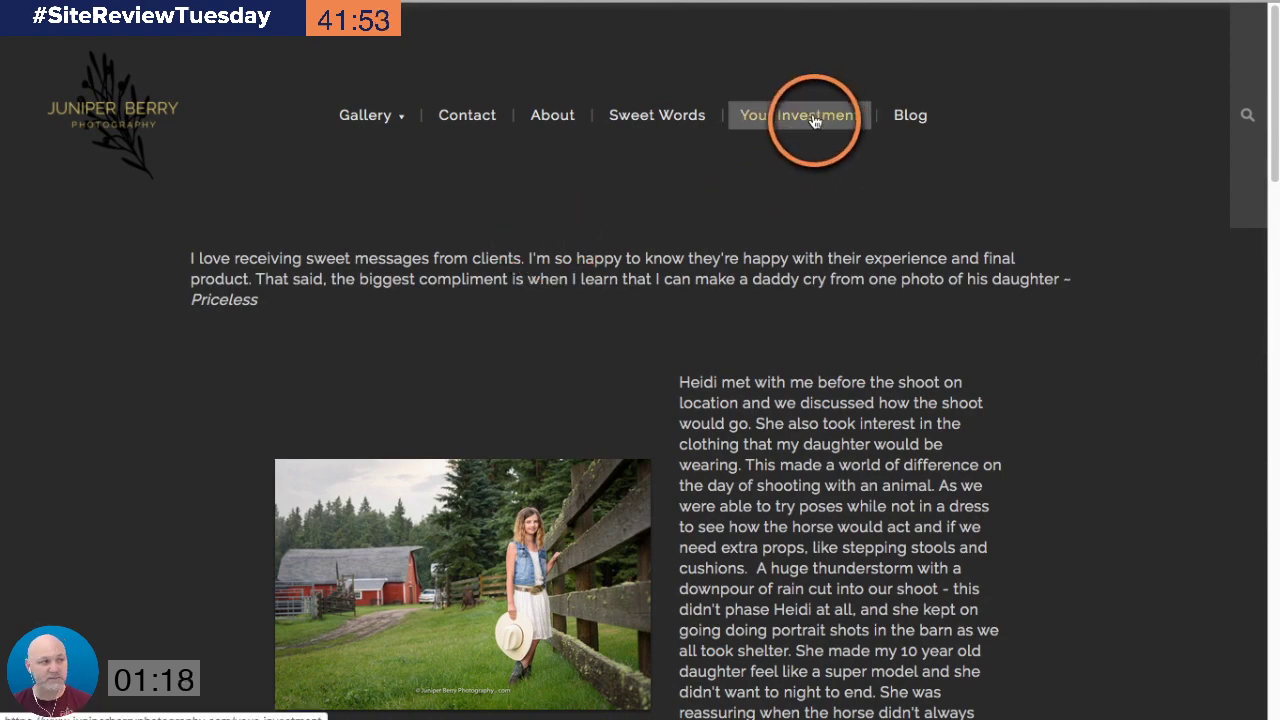
Step: Open the Your Investment page and examine its banner image, collection details and footer
click(814, 119)
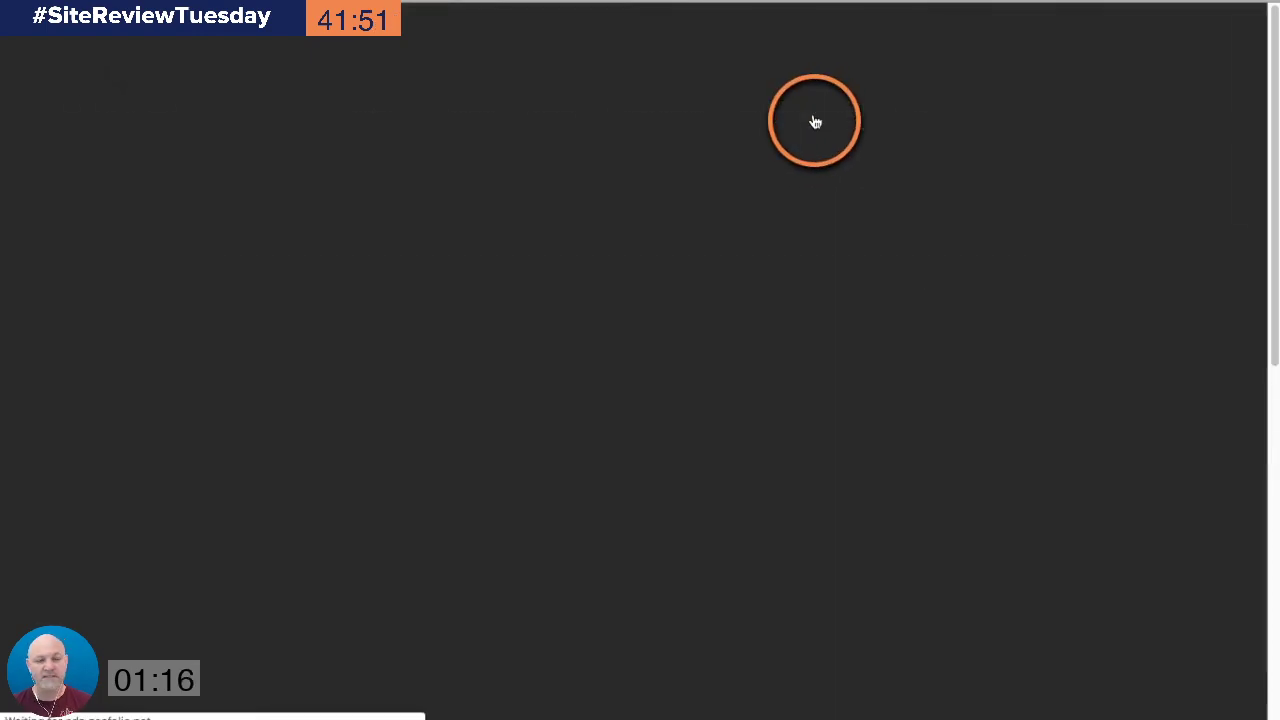
scroll(444, 215, down, 5)
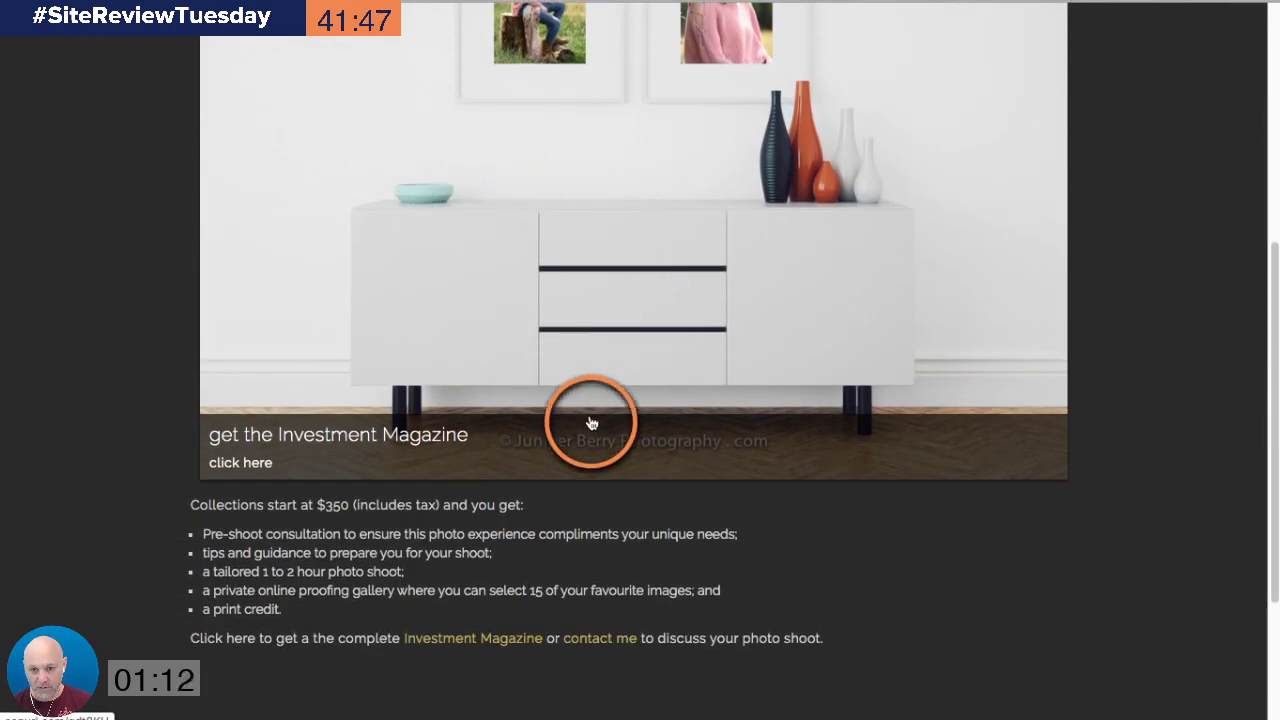
scroll(619, 452, down, 1)
scroll(619, 452, down, 3)
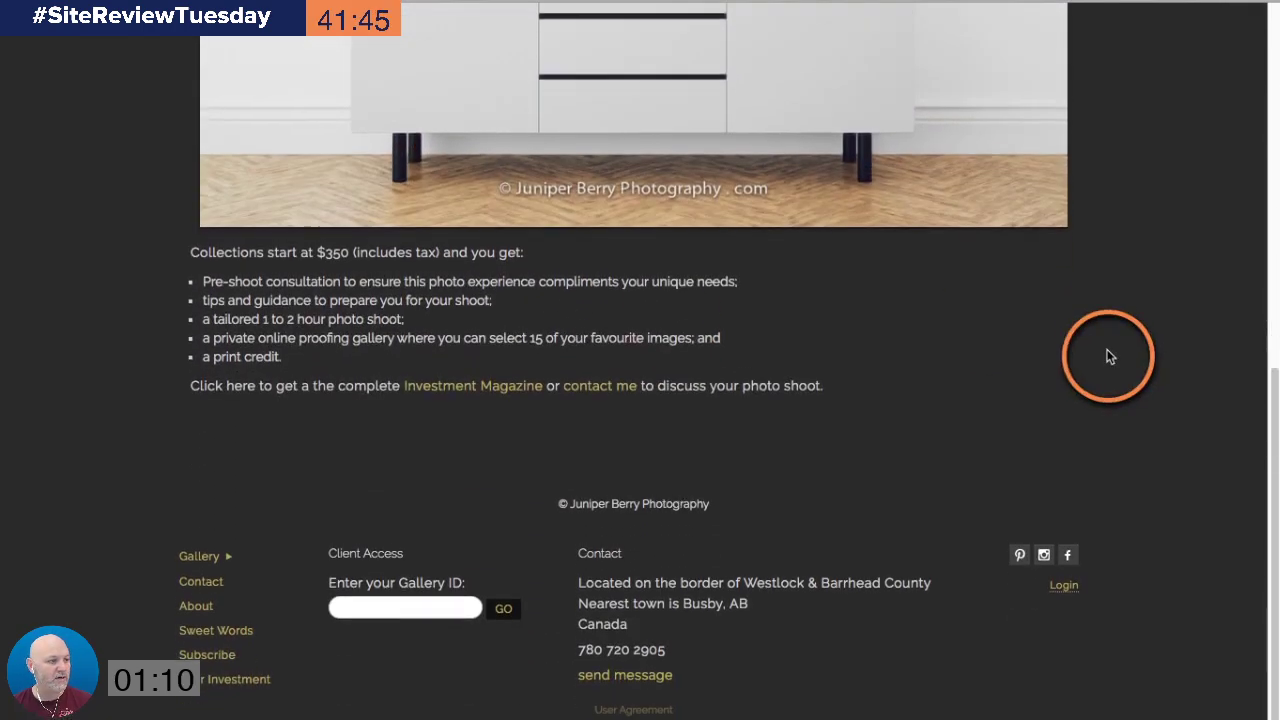
Step: Open the Investment Magazine request form from the banner image, close it, and return to the Your Investment page
click(571, 155)
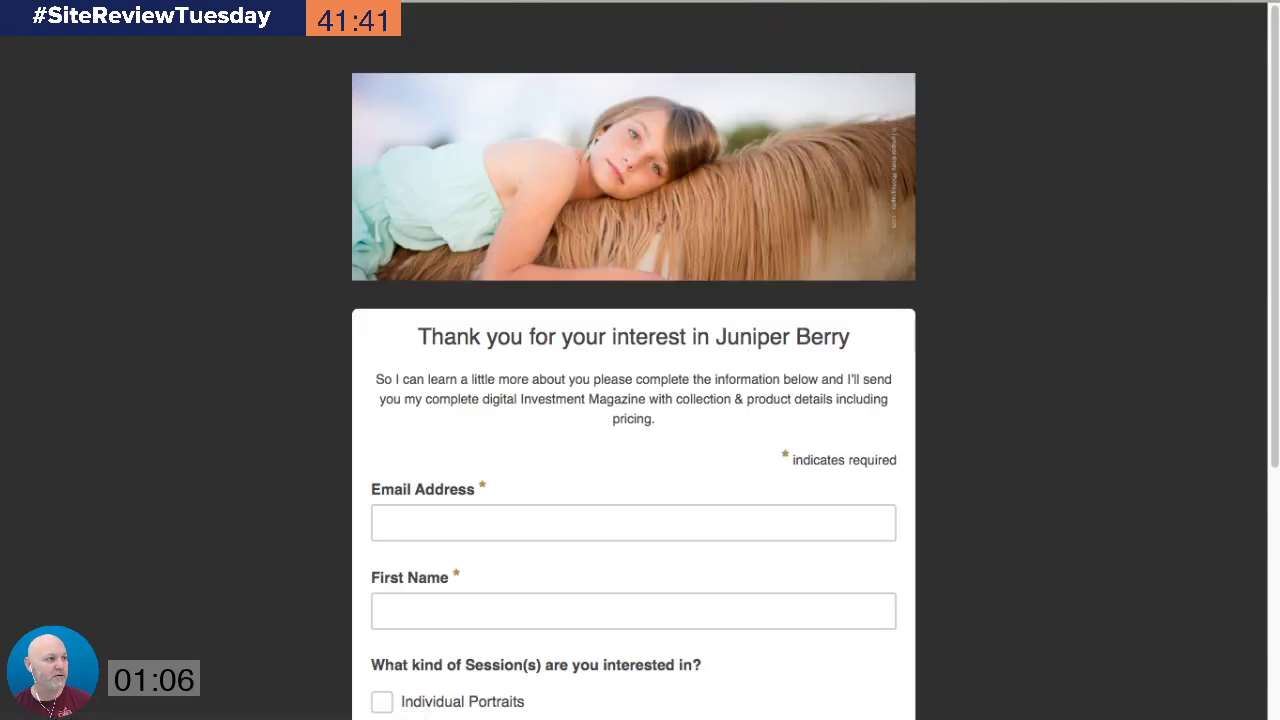
key(ctrl+w)
scroll(1005, 293, up, 10)
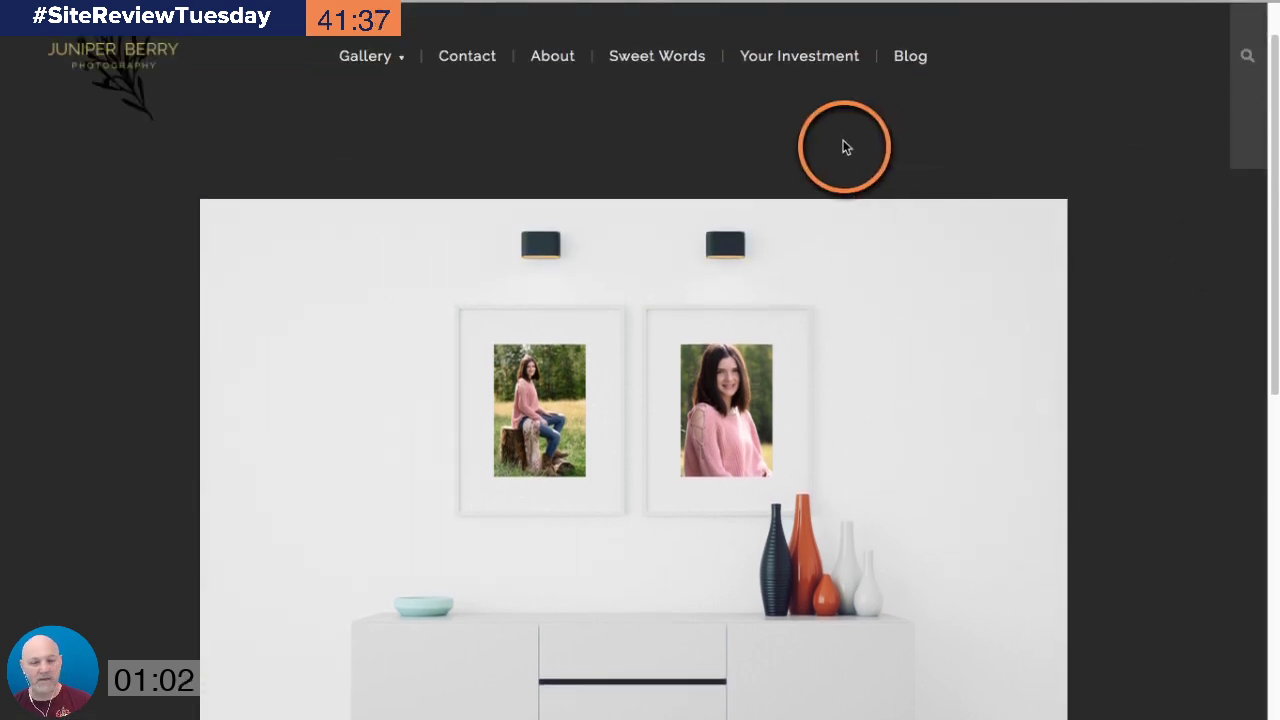
Step: Examine the framed-portraits banner with its Investment Magazine caption and the list of what collections include
scroll(826, 137, down, 2)
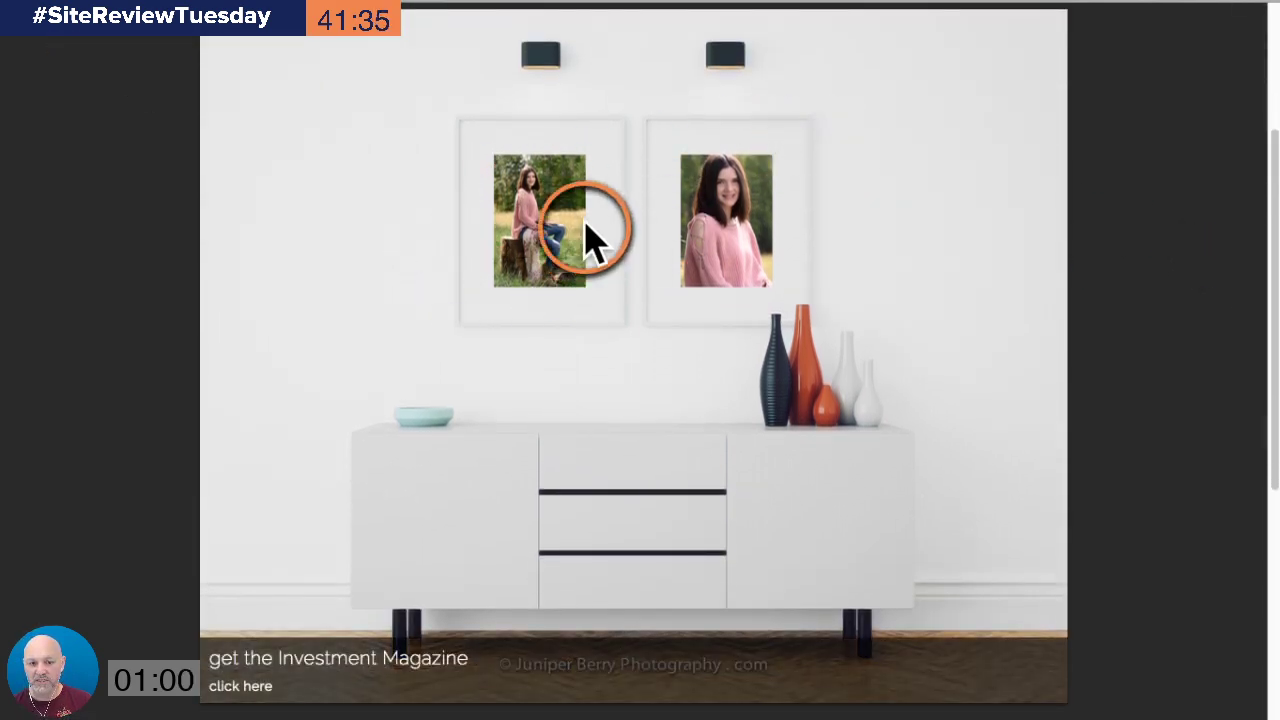
scroll(580, 230, down, 2)
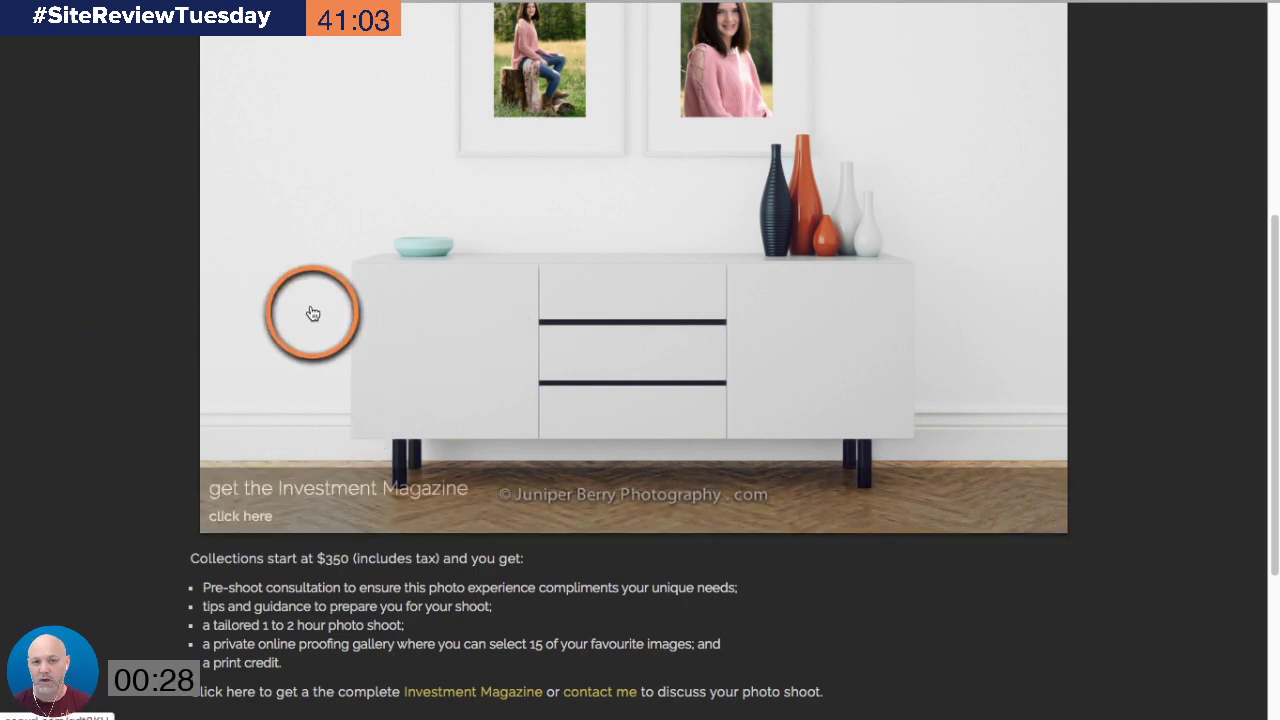
scroll(345, 502, up, 5)
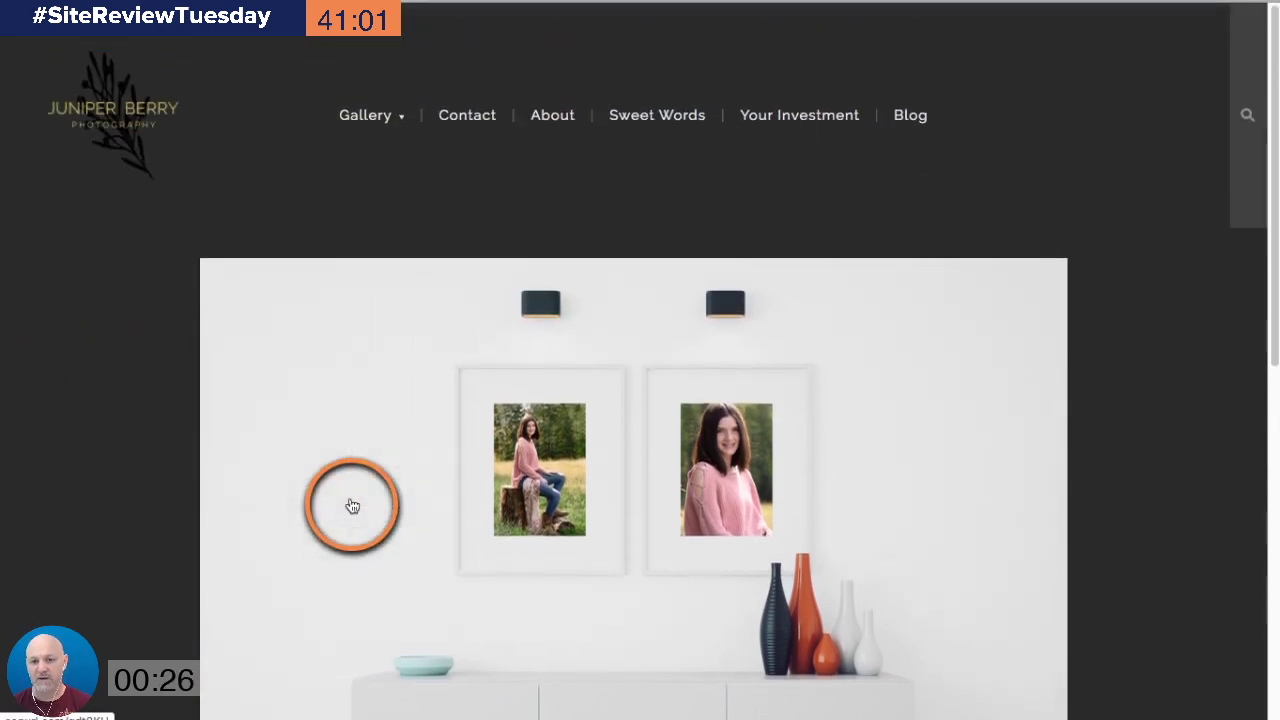
scroll(640, 465, down, 4)
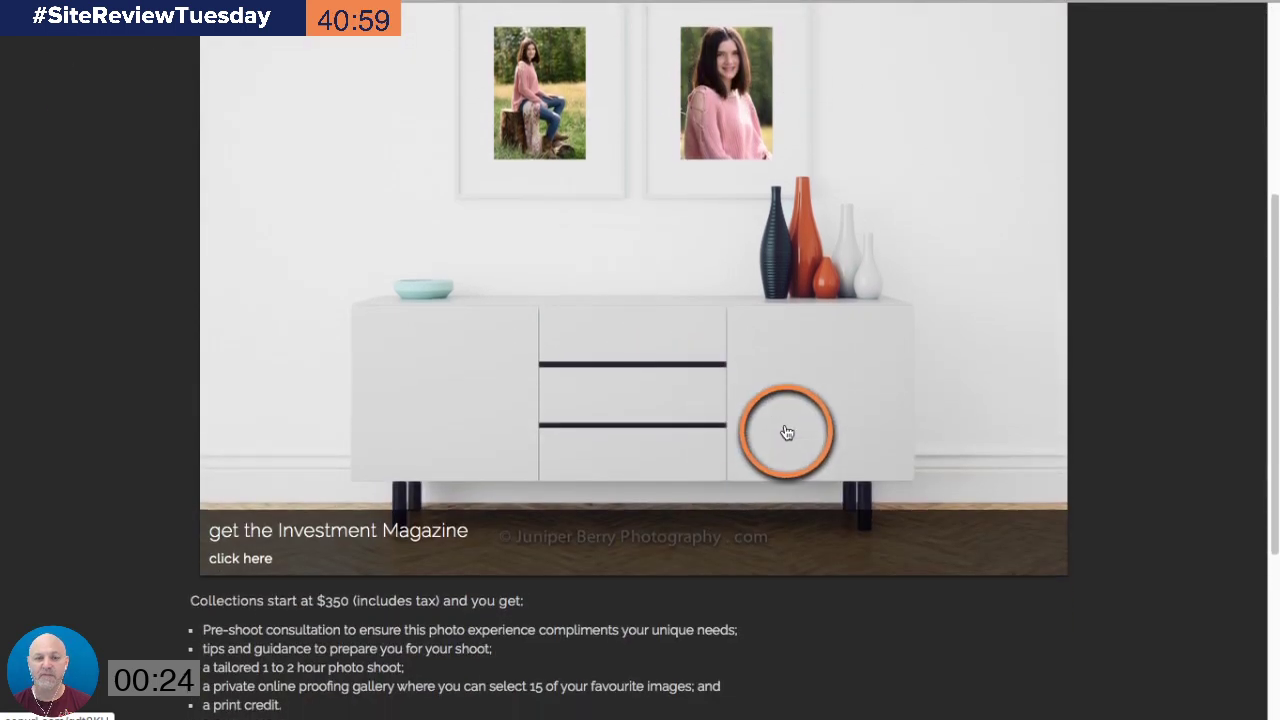
scroll(816, 427, down, 2)
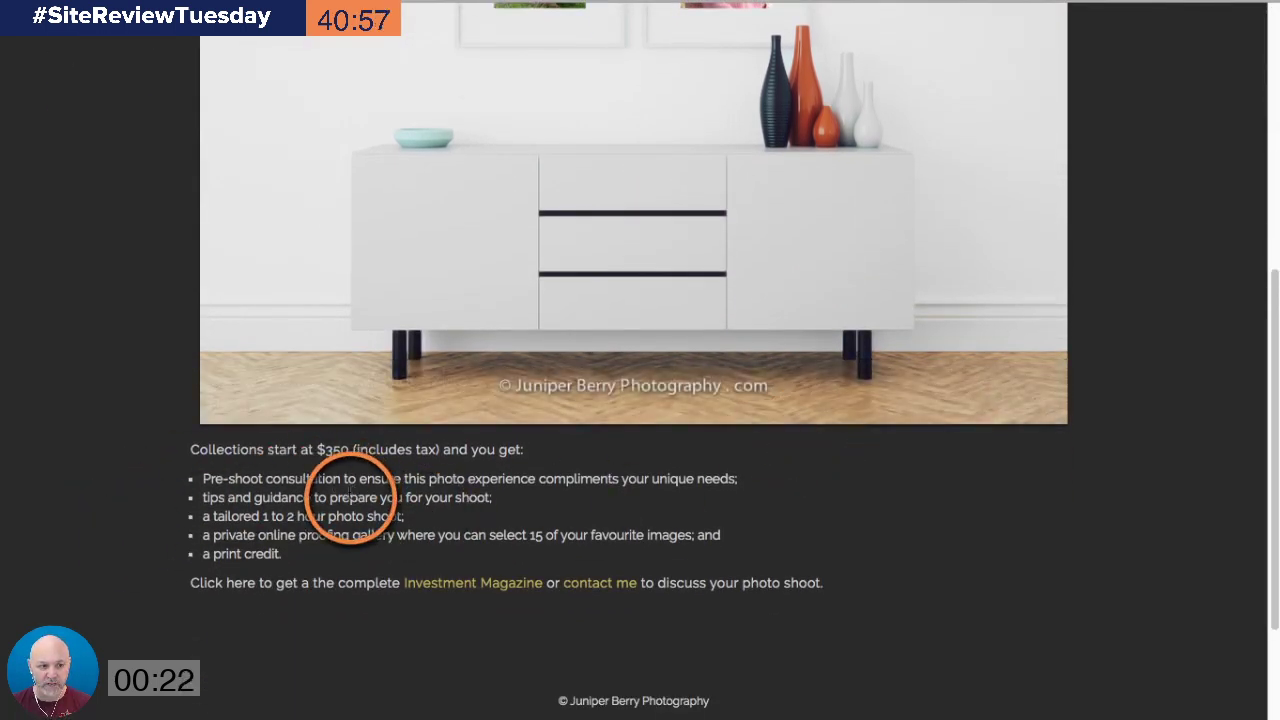
Step: Reopen the Investment Magazine request form from the banner and examine its fields and session options down to the submit button
scroll(809, 503, down, 1)
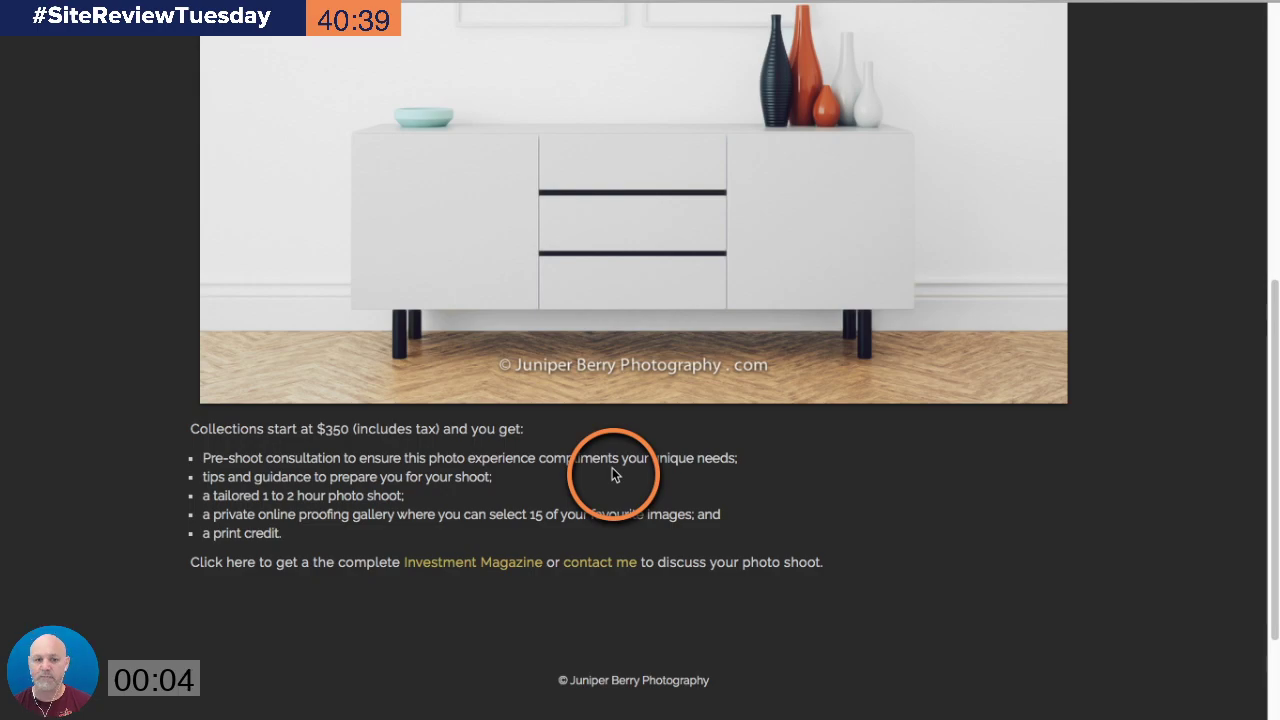
click(588, 380)
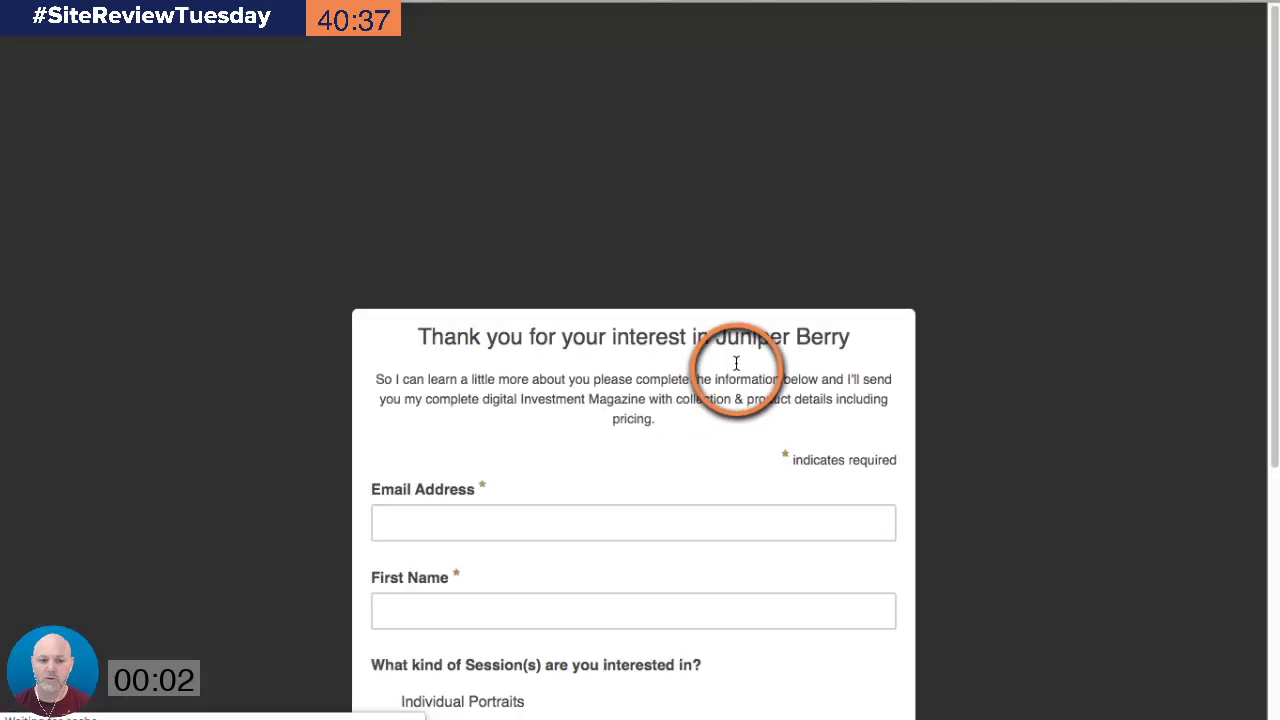
scroll(964, 329, down, 5)
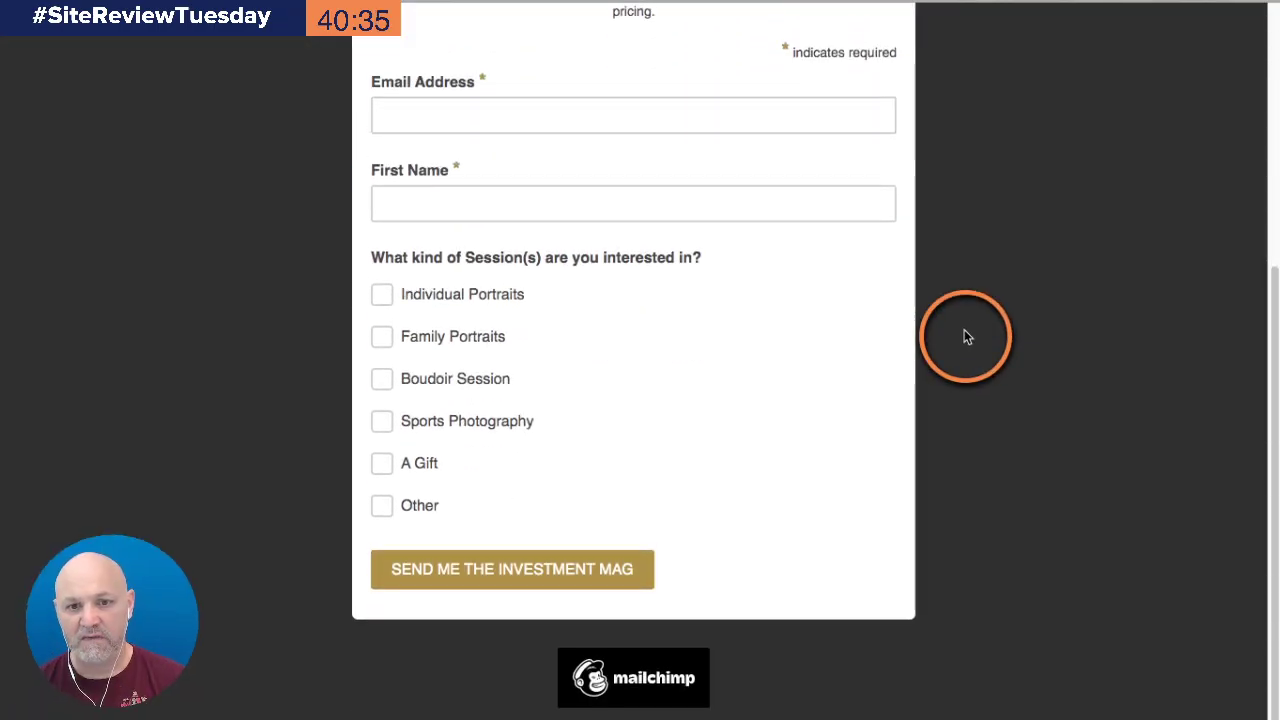
Step: Review the Investment Magazine request form again, including its introduction, required fields and session options
scroll(964, 329, up, 2)
scroll(964, 337, up, 2)
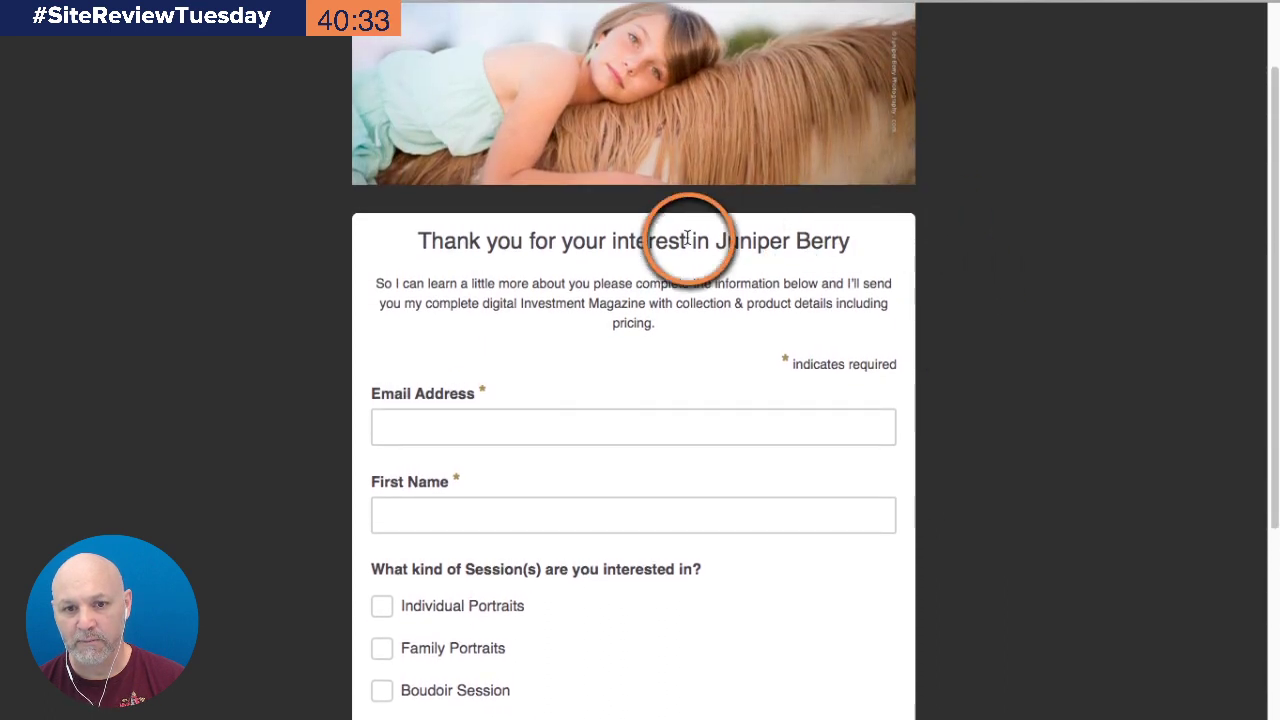
scroll(672, 265, down, 5)
scroll(672, 265, down, 1)
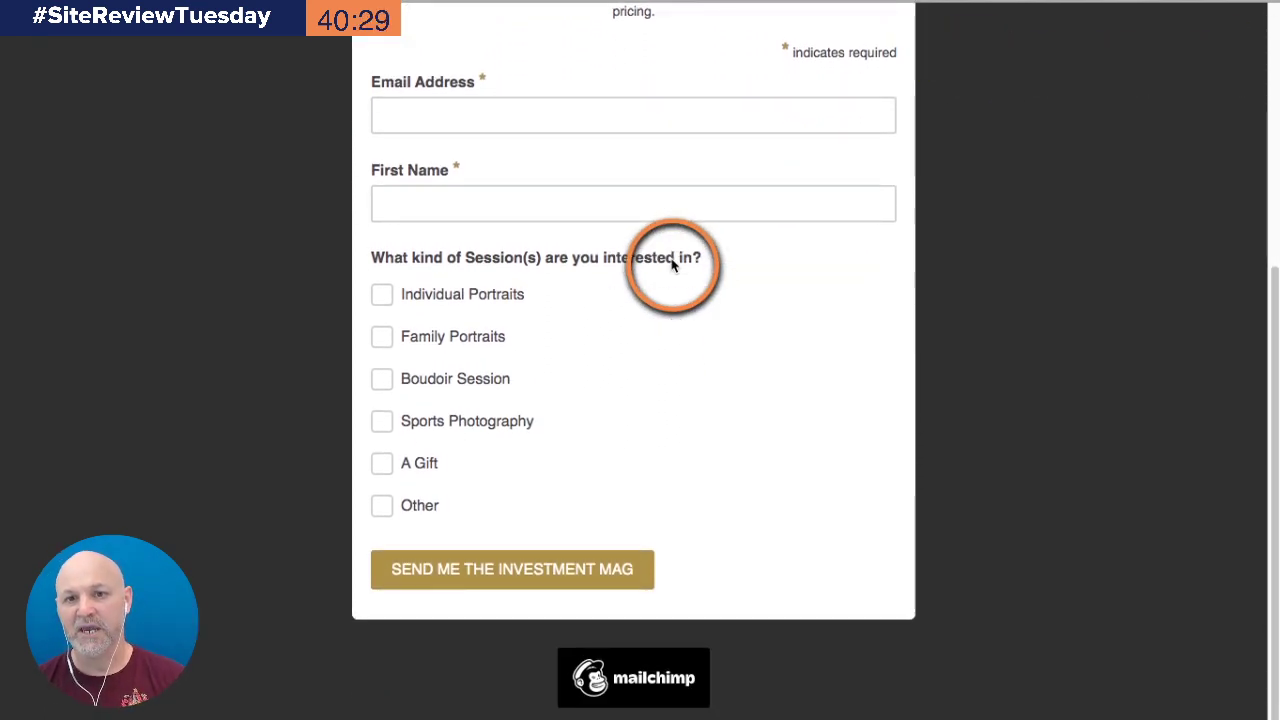
scroll(790, 466, up, 4)
scroll(790, 466, up, 3)
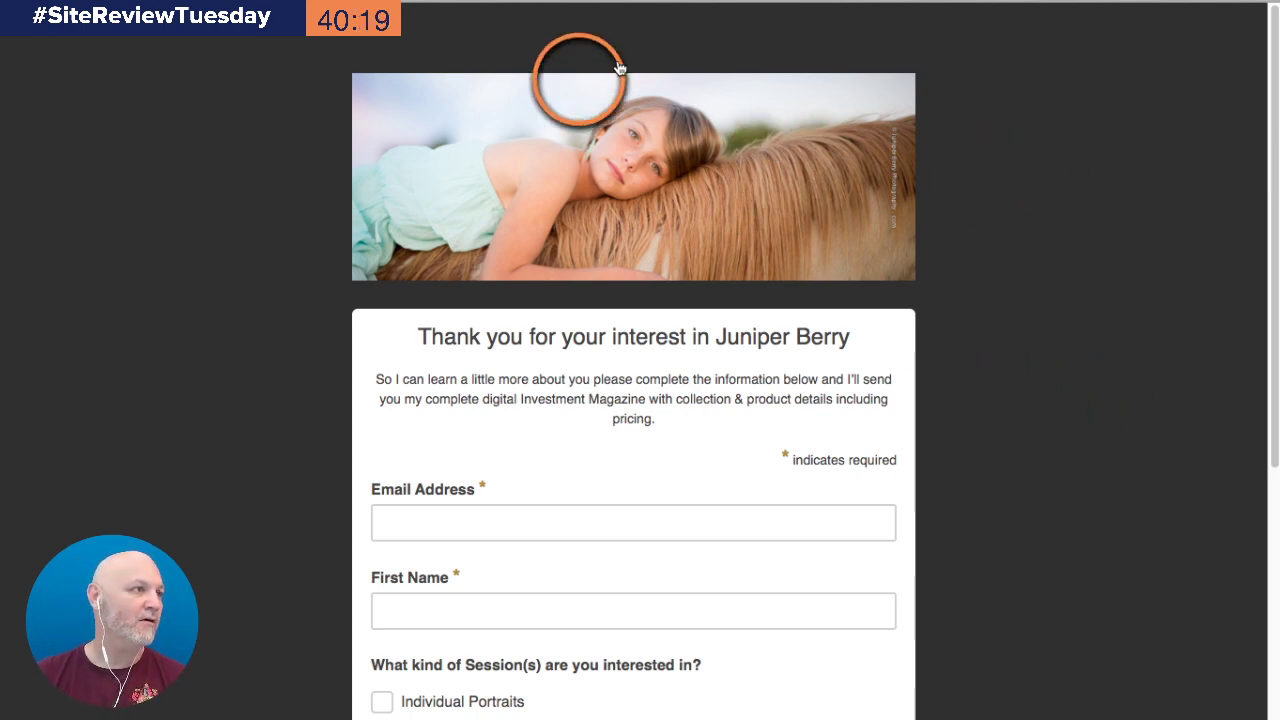
Step: Take the Juniper Berry Photography browser window out of full screen and close it
mouse_move(946, 40)
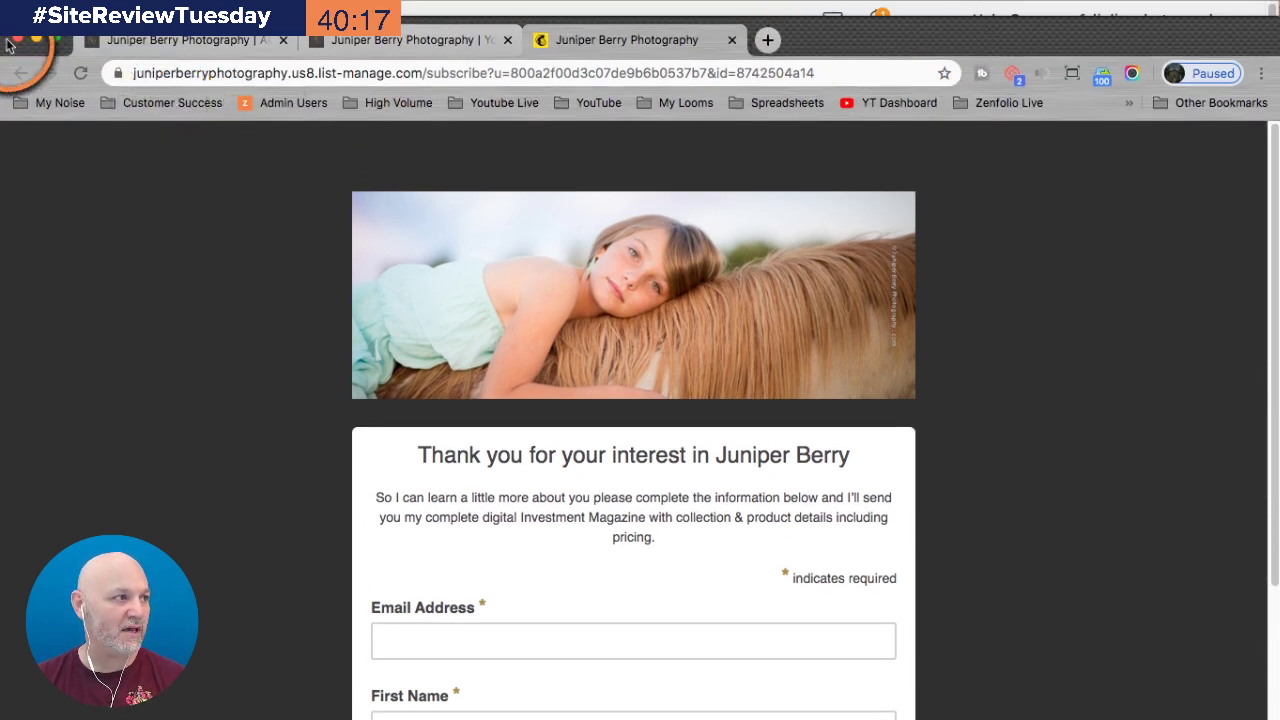
click(55, 38)
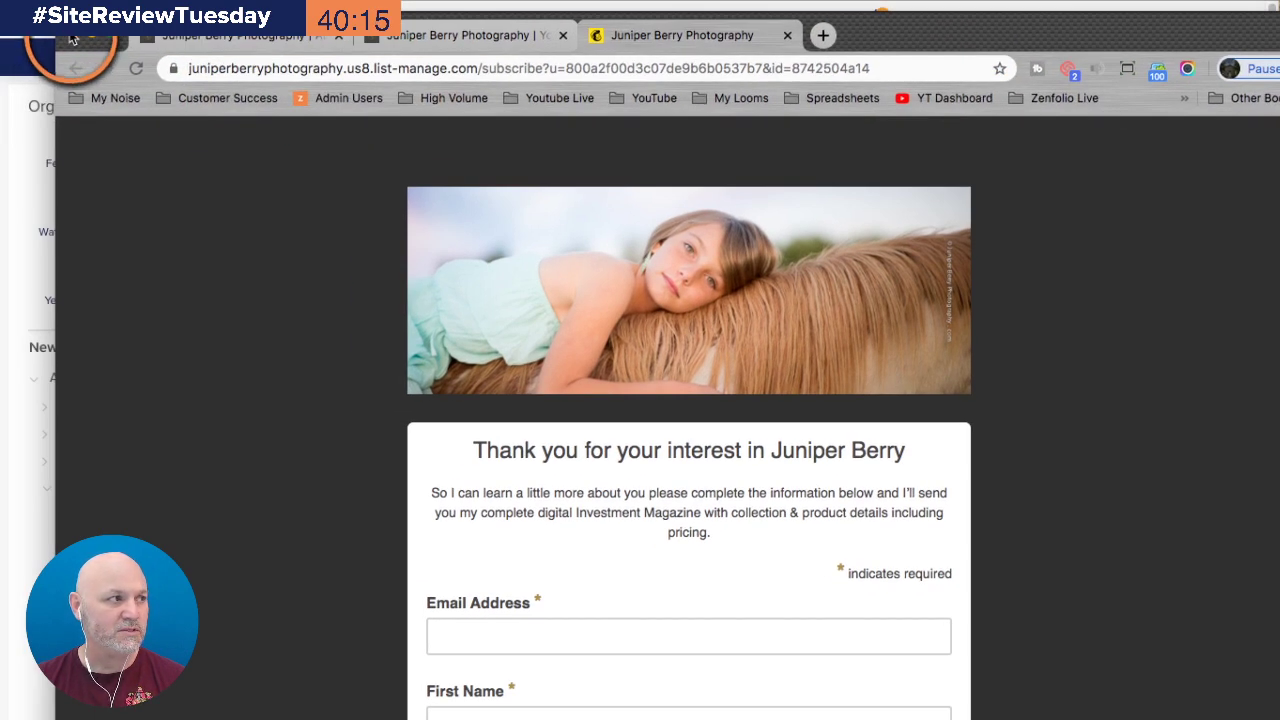
click(67, 40)
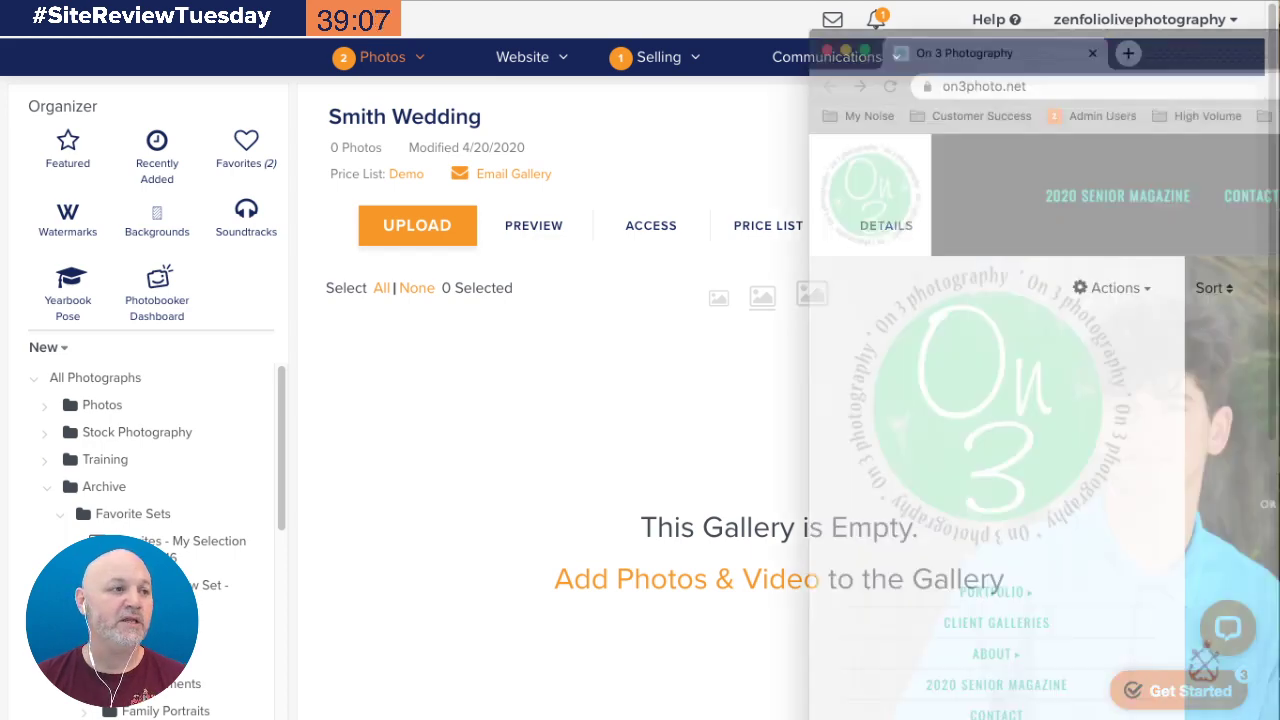
Step: Bring the browser window with the On 3 Photography site into view and display it in full screen
drag(1279, 51, 930, 0)
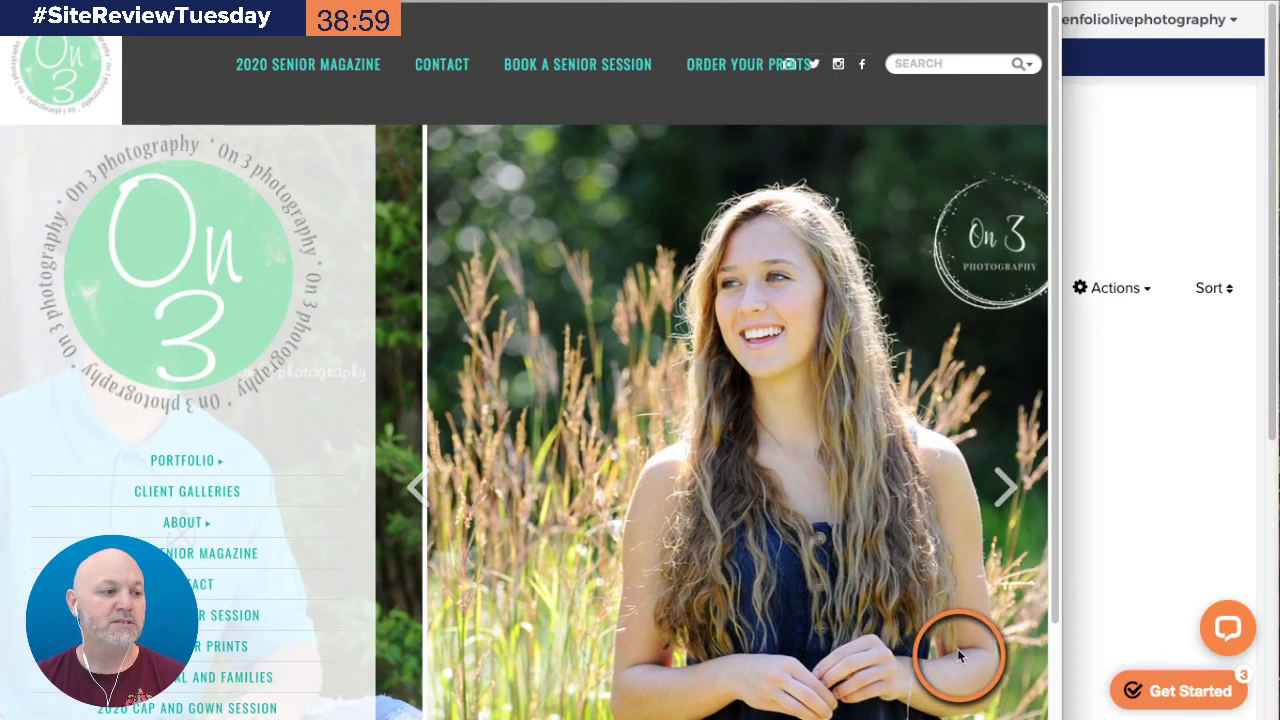
key(super+Up)
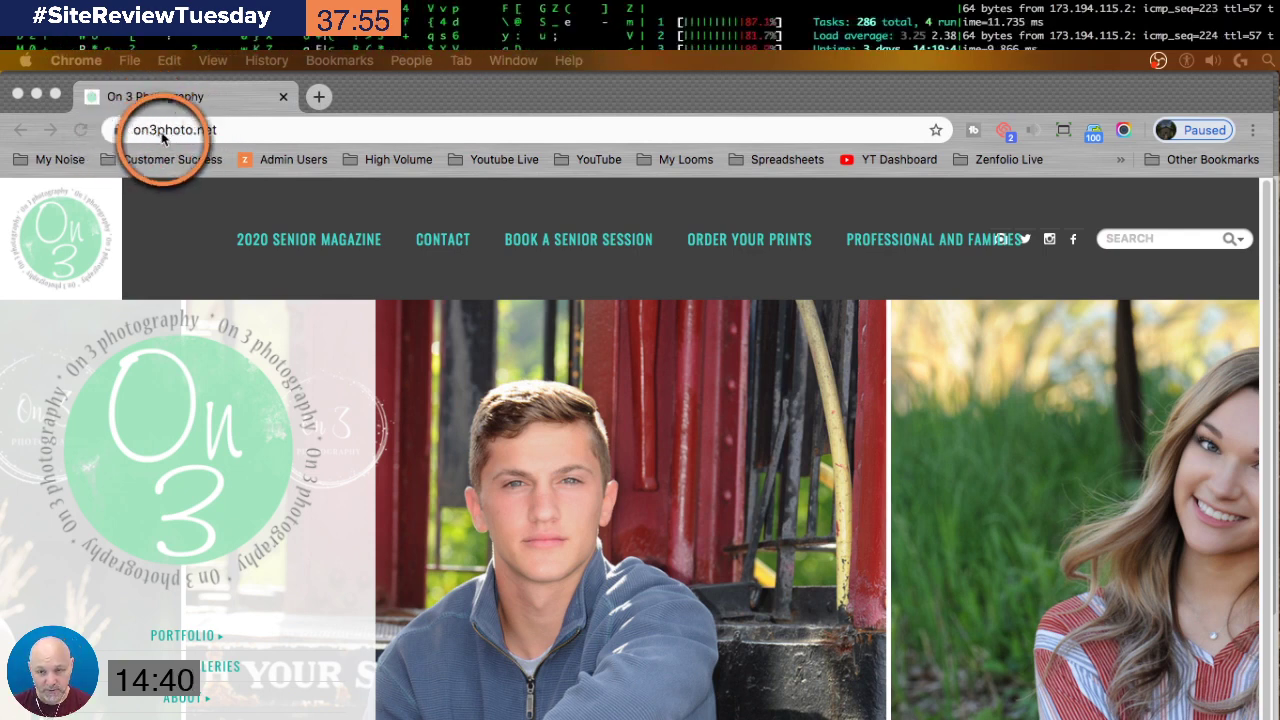
click(515, 95)
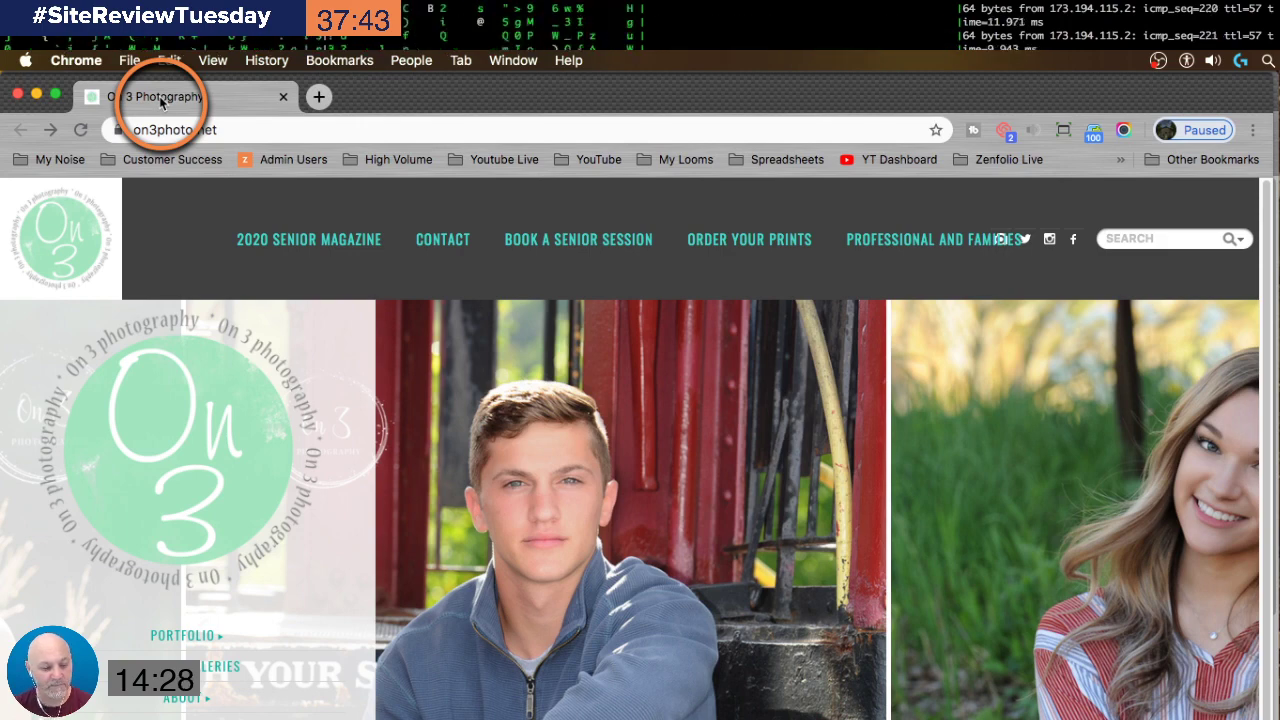
key(ctrl+super+f)
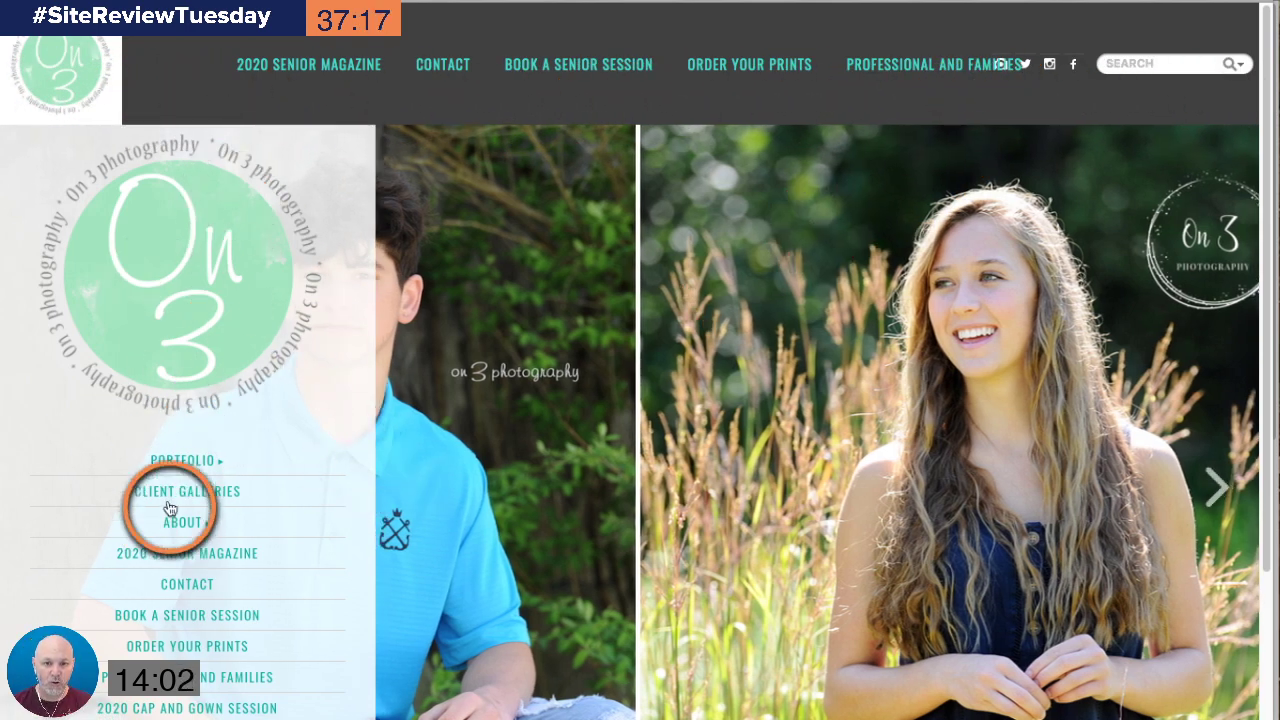
Step: Examine the On 3 Photography home page's header, logo, duplicate navigation menu and slideshow down to the footer
mouse_move(289, 421)
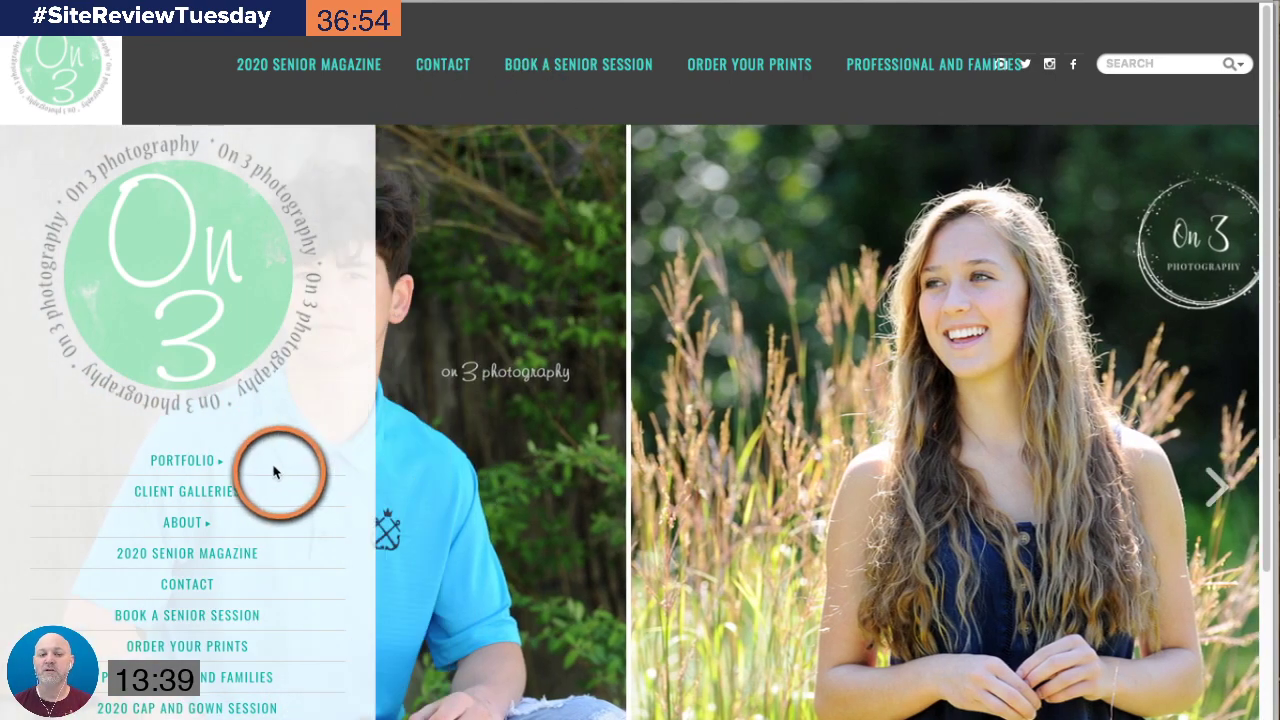
mouse_move(208, 476)
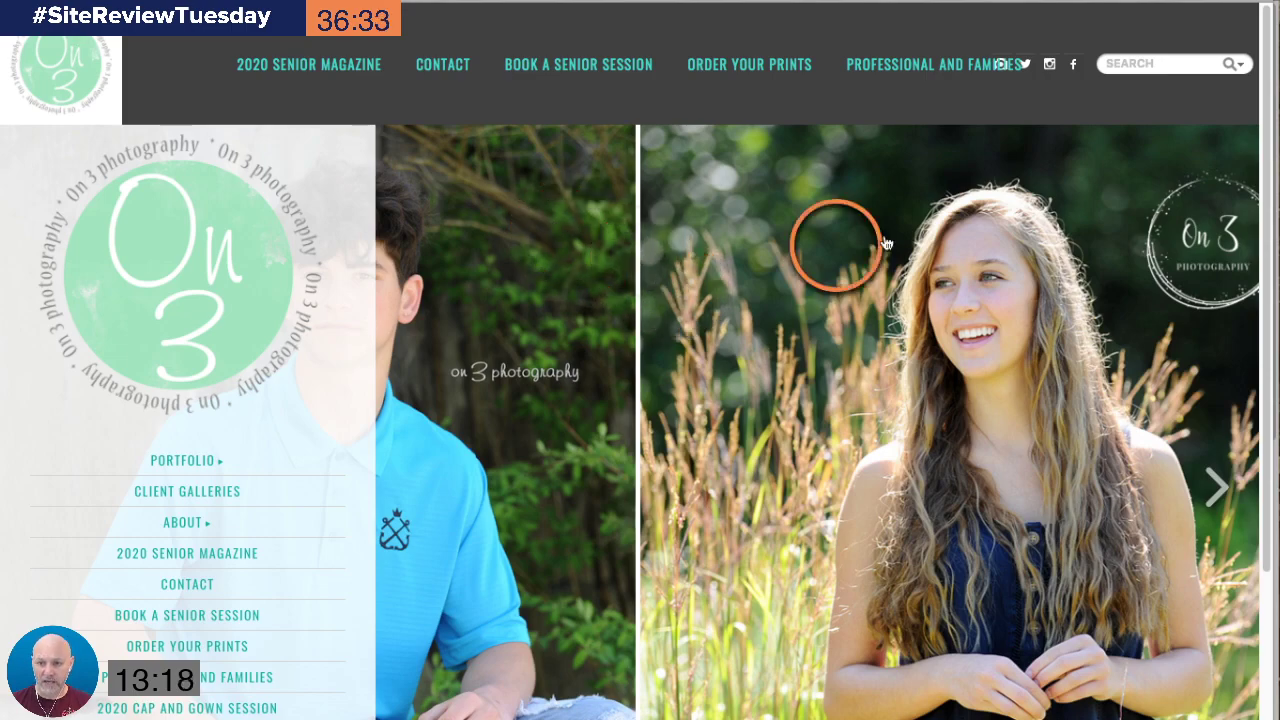
scroll(1211, 430, down, 2)
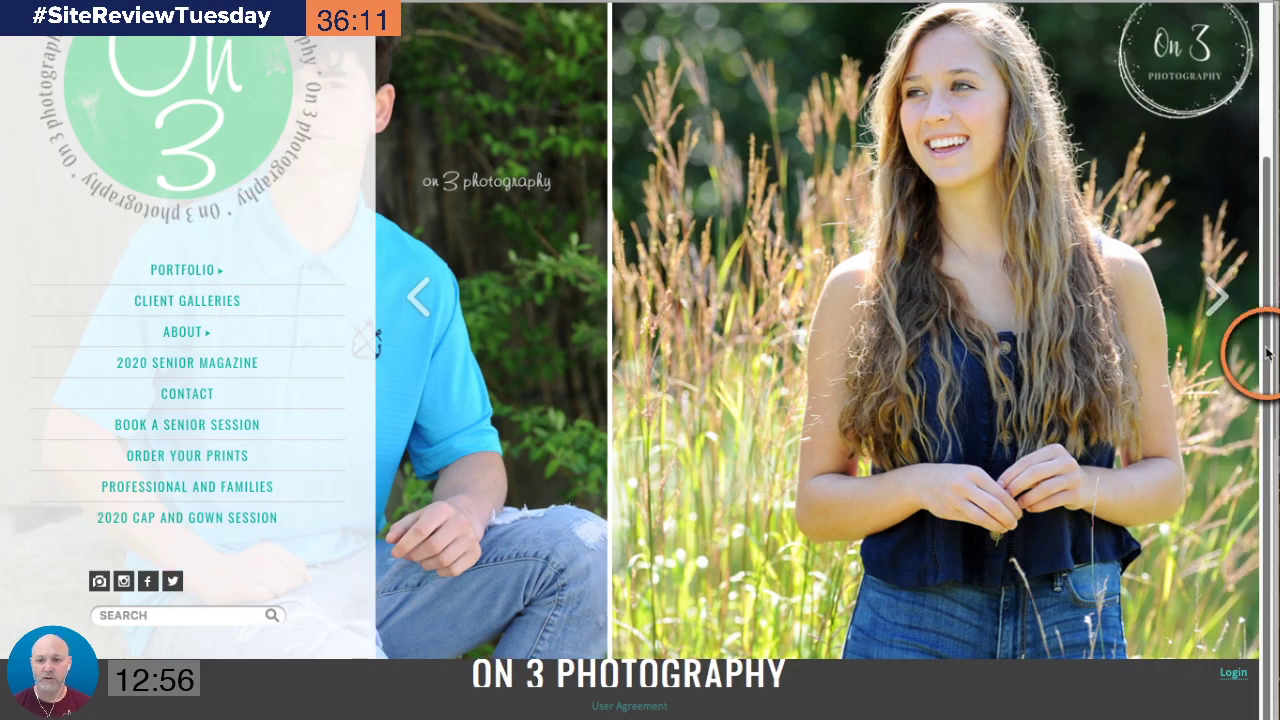
scroll(1246, 349, up, 3)
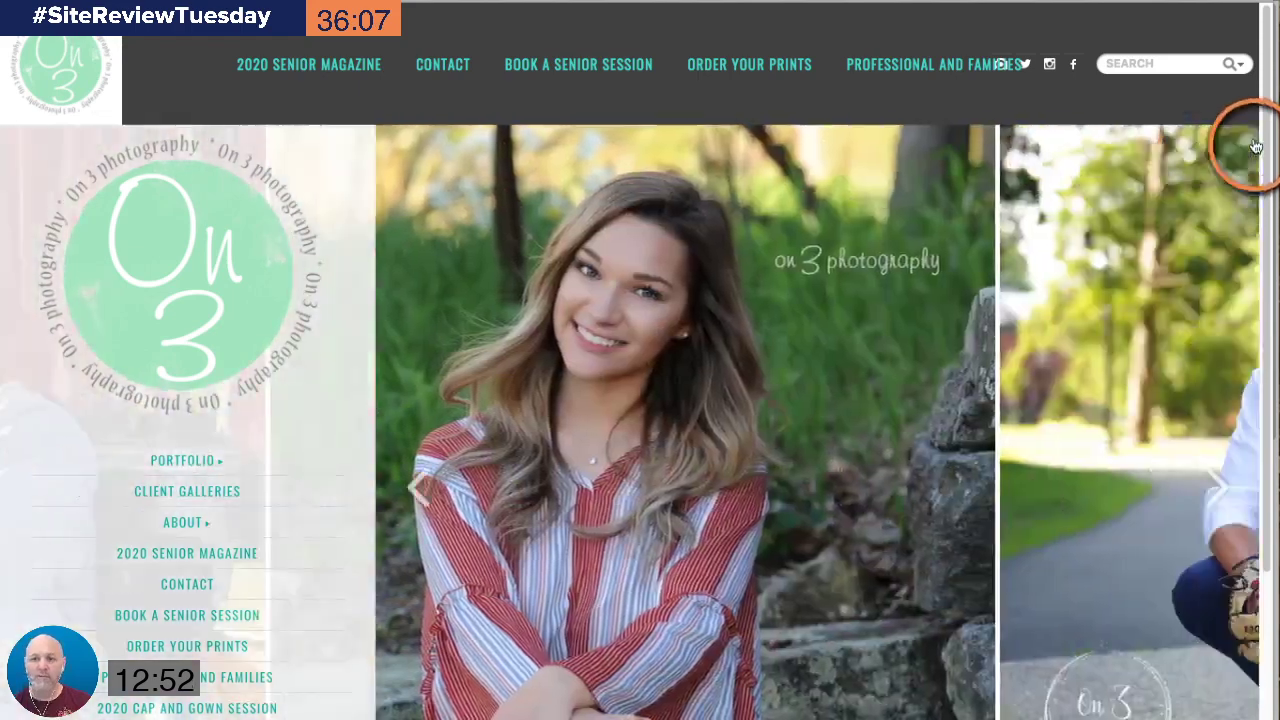
scroll(1255, 200, down, 1)
scroll(1255, 260, down, 1)
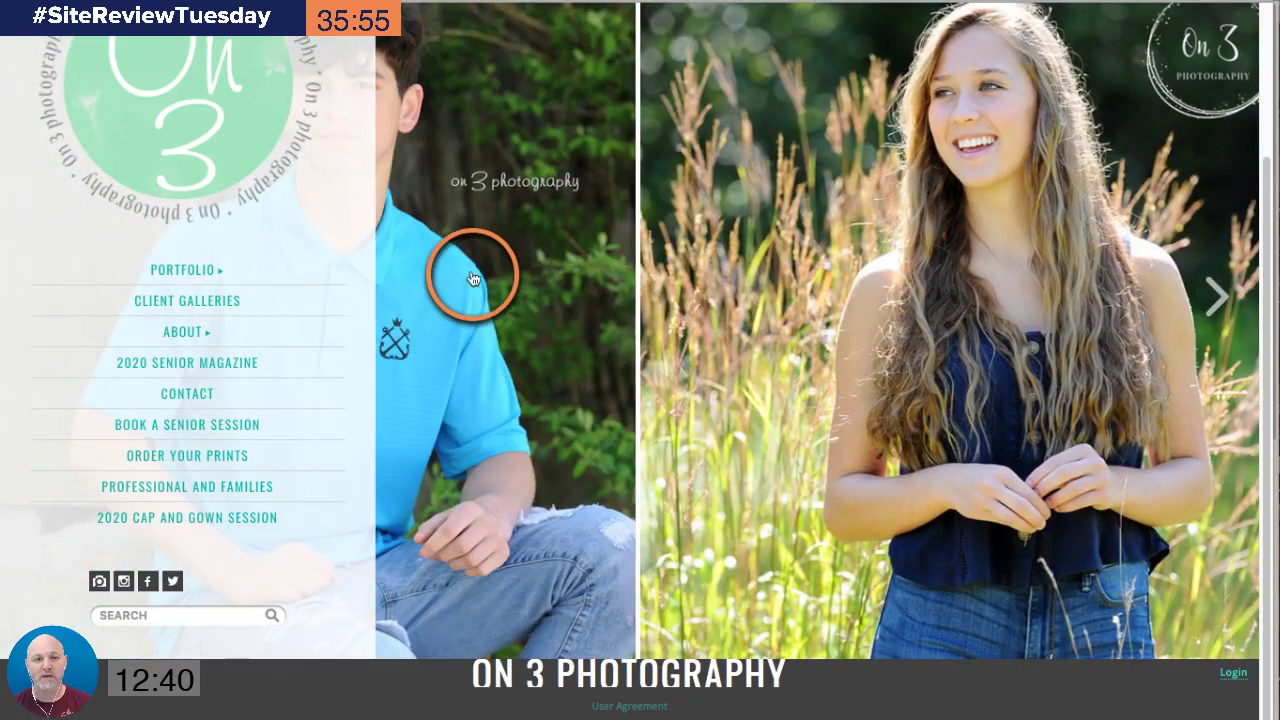
Step: Advance the home page slideshow through several portraits and return to the upper part of the page
click(1223, 334)
click(1234, 334)
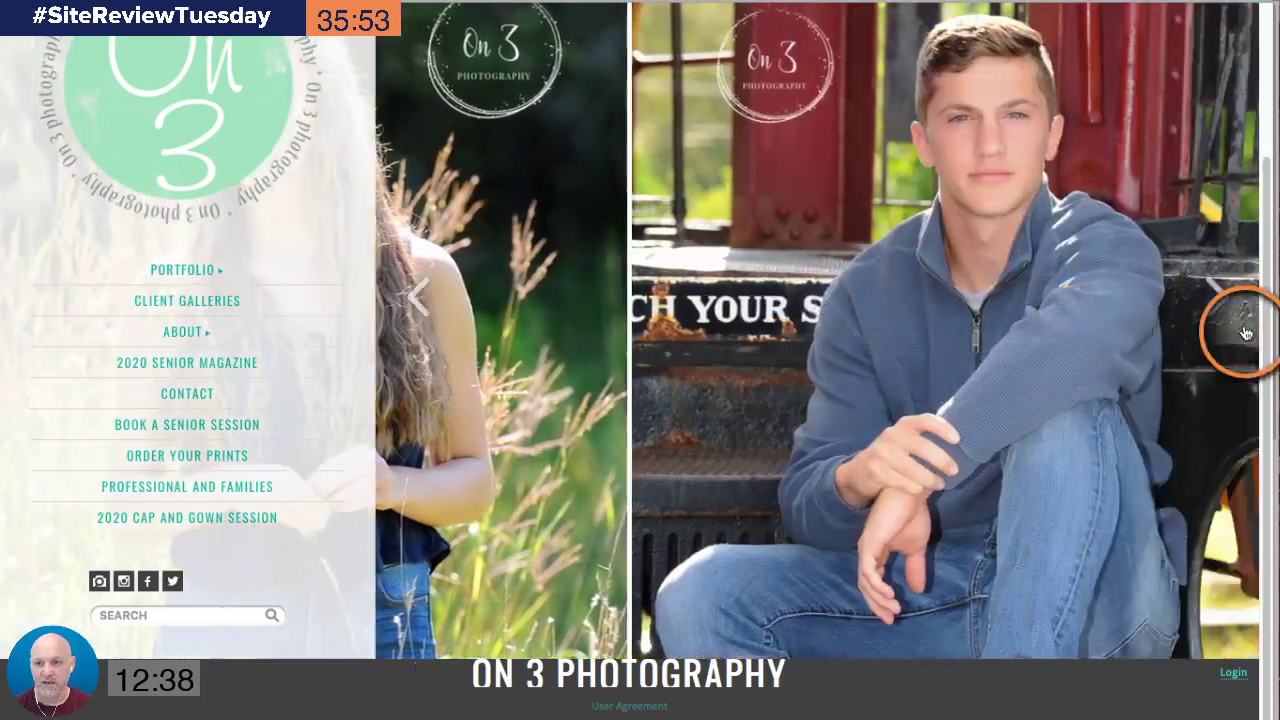
click(1243, 329)
click(1262, 317)
click(1250, 315)
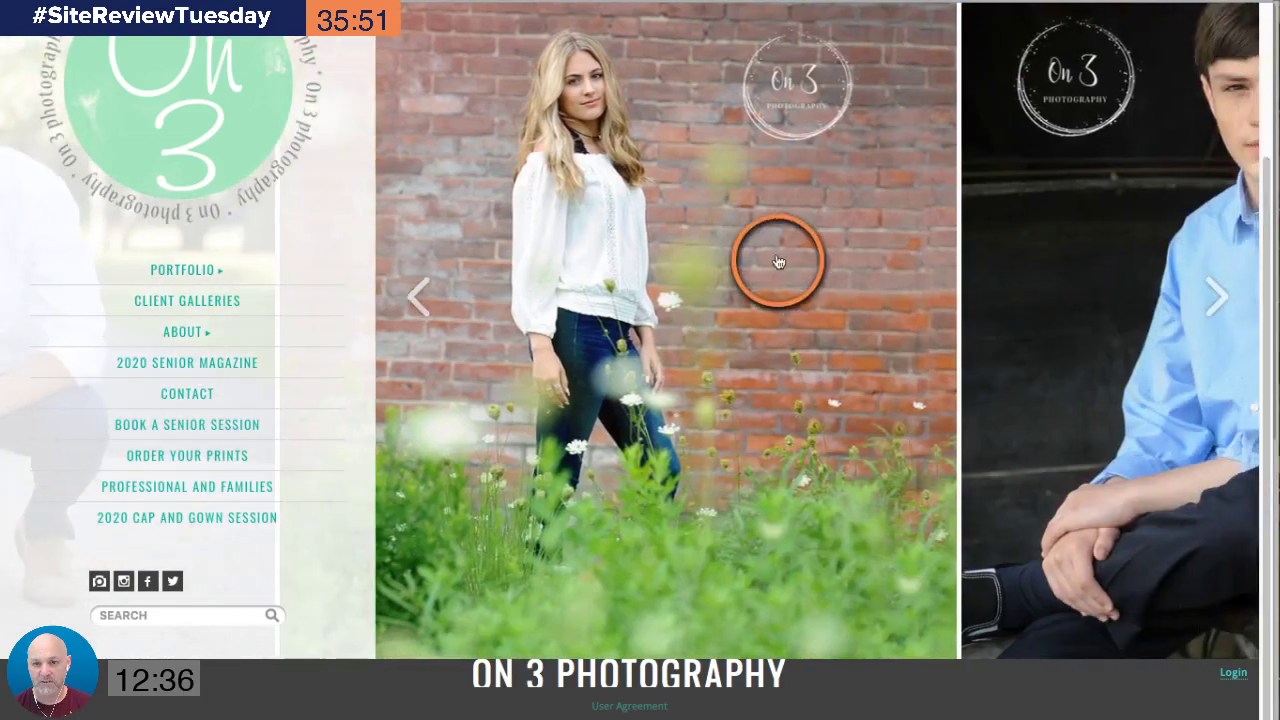
scroll(1249, 163, up, 2)
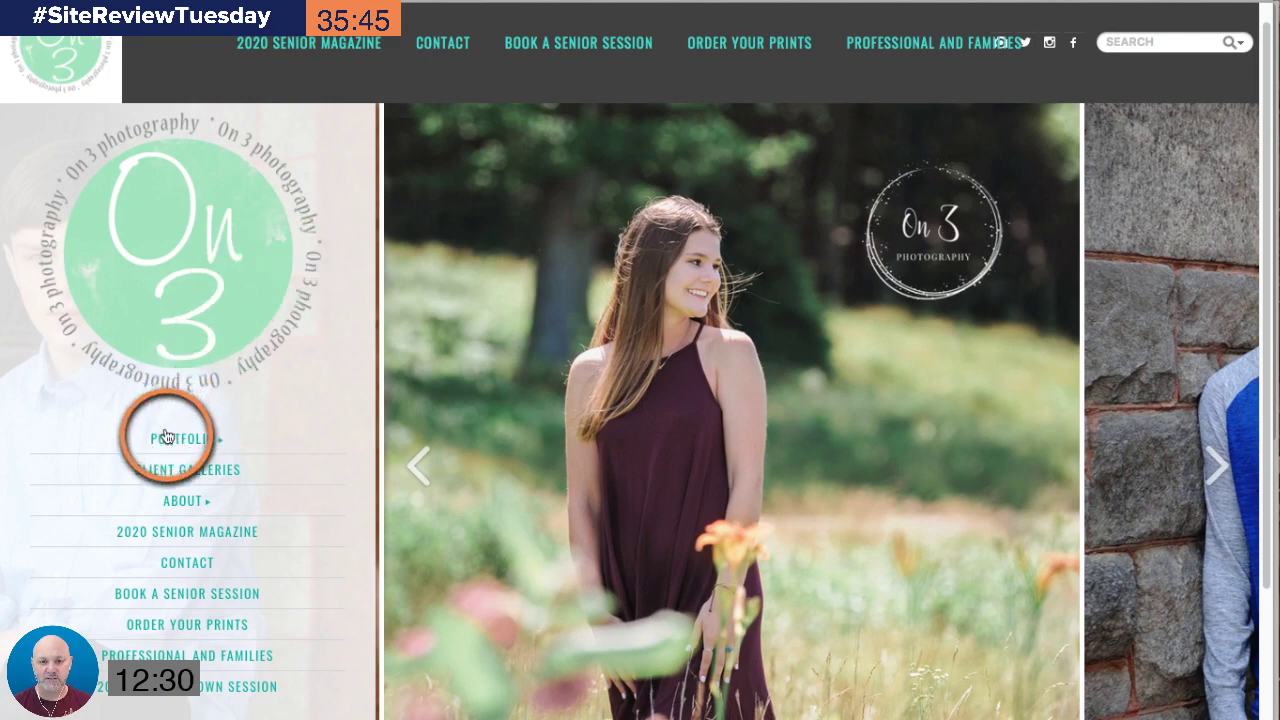
Step: Open Senior Portraits from the Portfolio menu and compare its separate browser tab with the home page tab
mouse_move(163, 437)
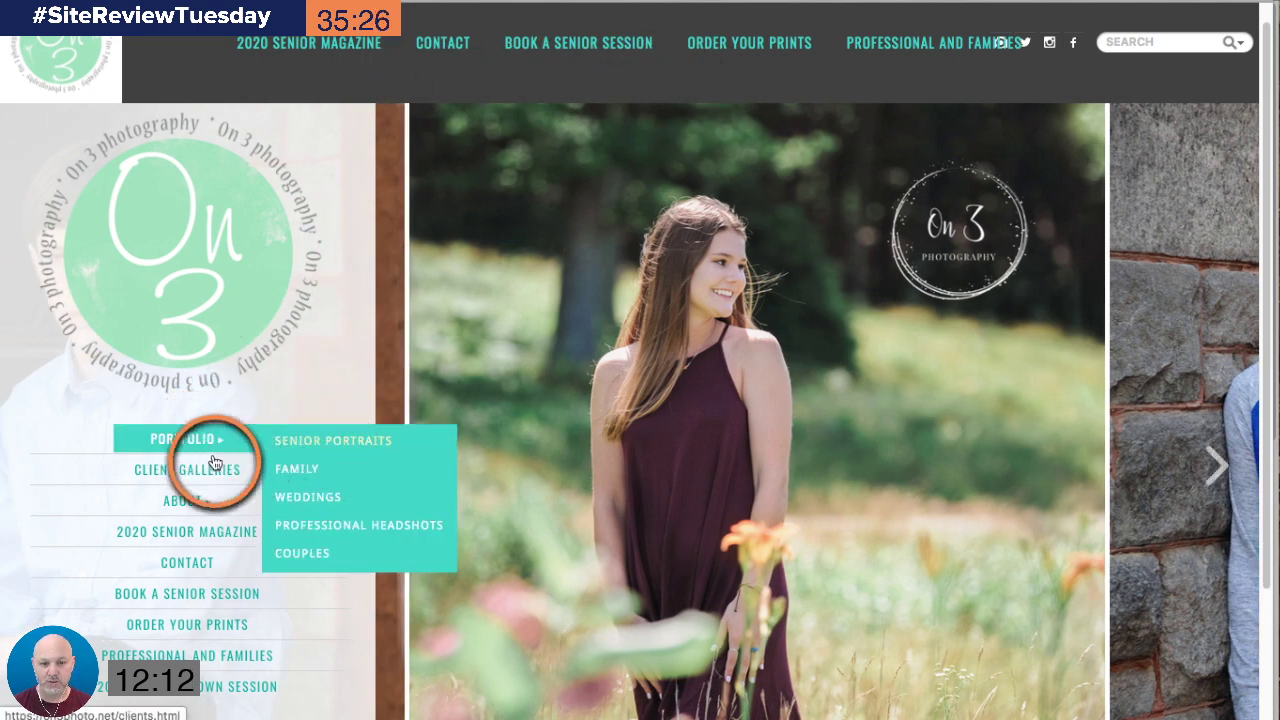
click(306, 446)
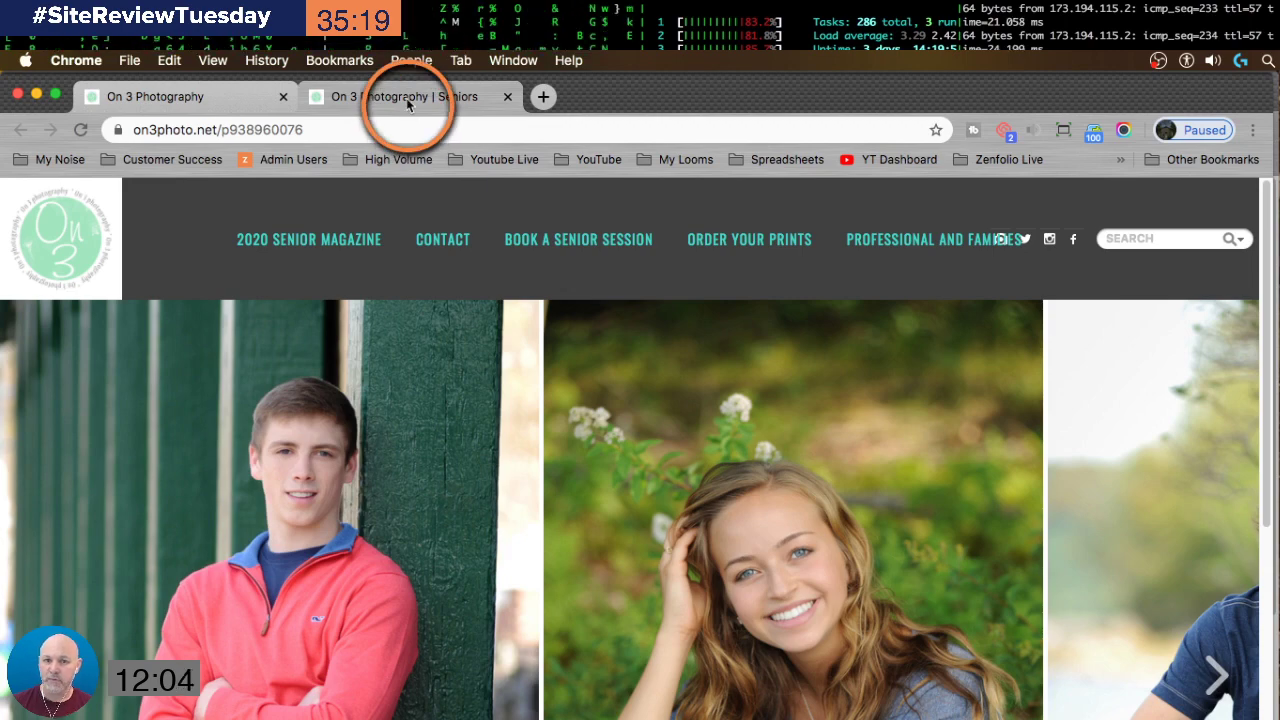
click(237, 96)
click(392, 102)
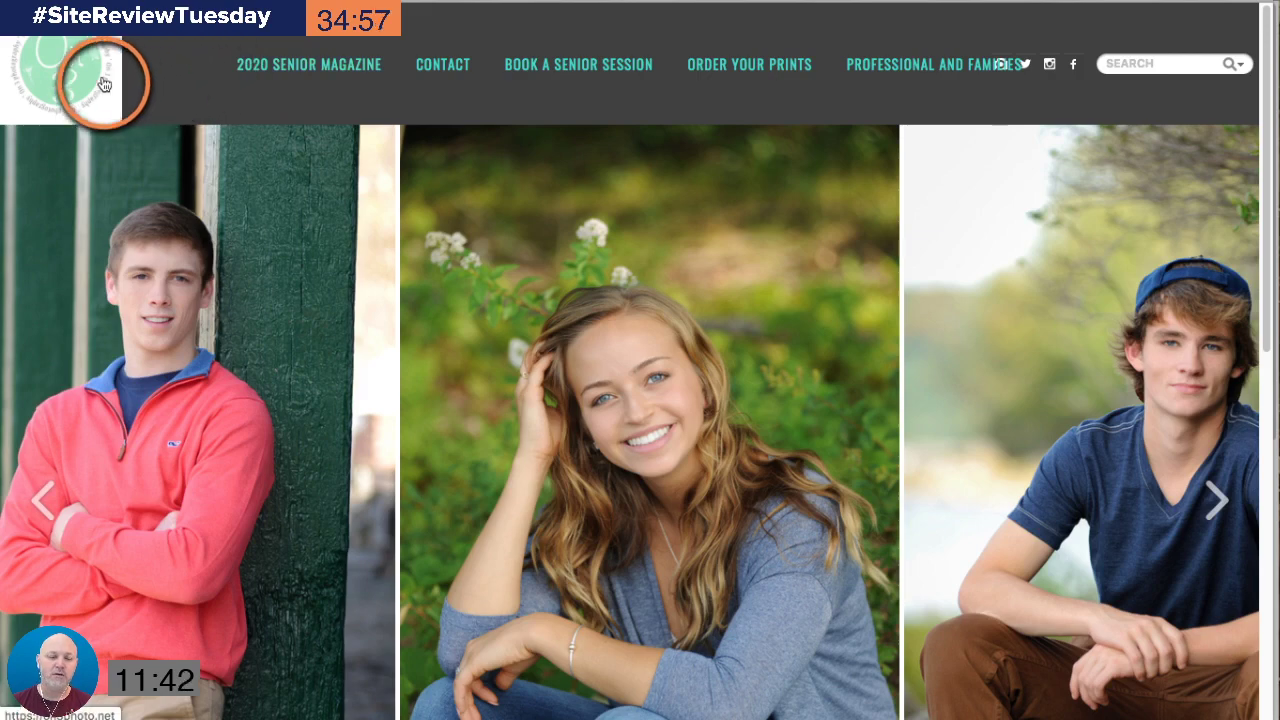
Step: Return home through the site logo, reopen Senior Portraits from the Portfolio menu and check the open browser tabs
click(104, 84)
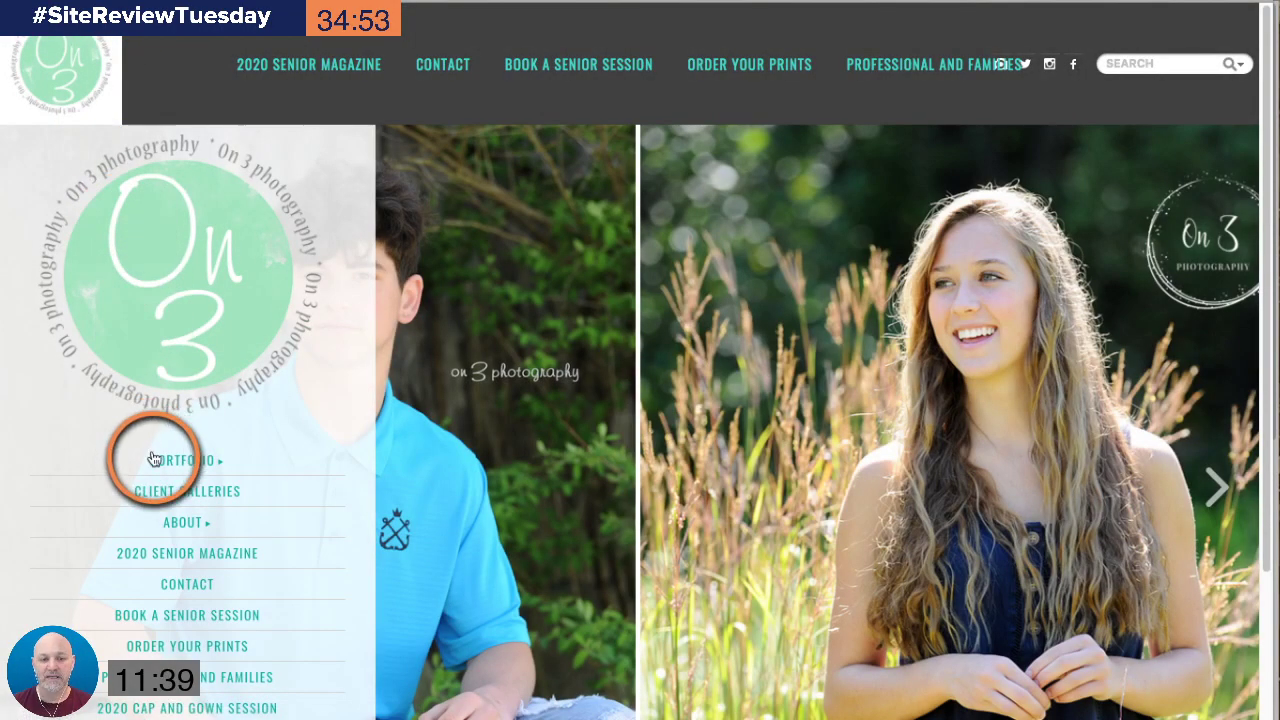
mouse_move(153, 459)
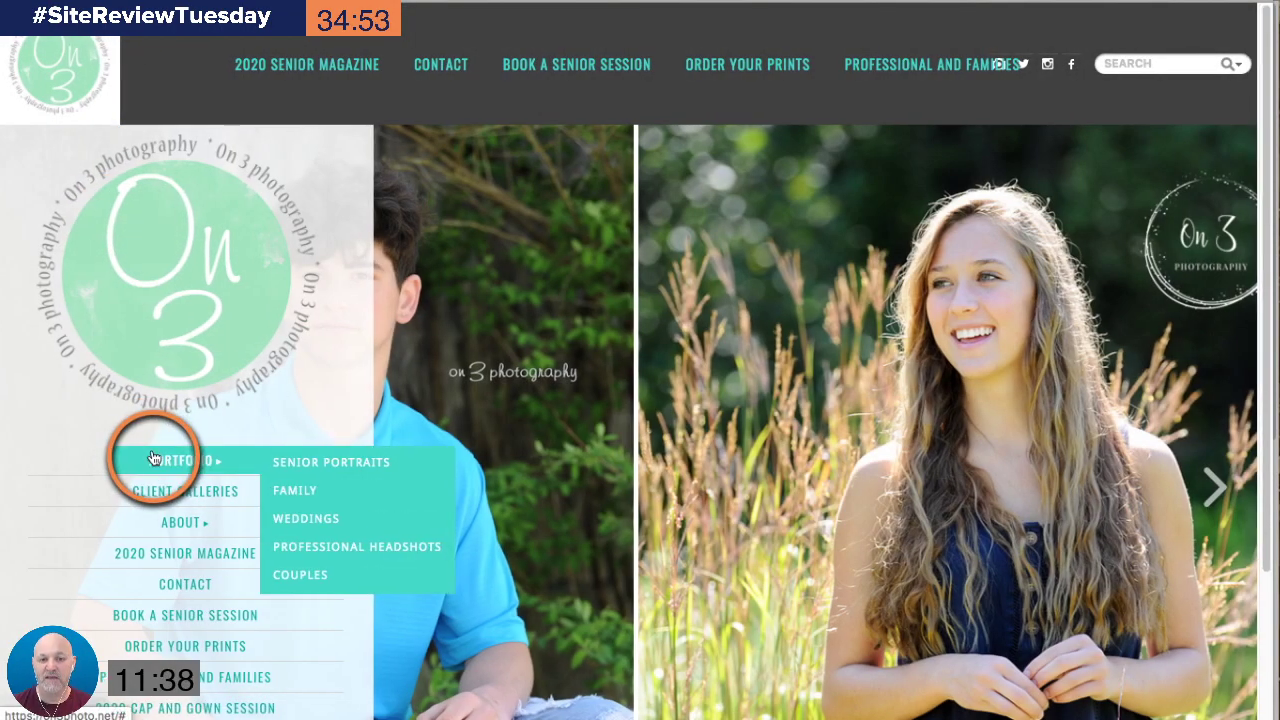
click(296, 463)
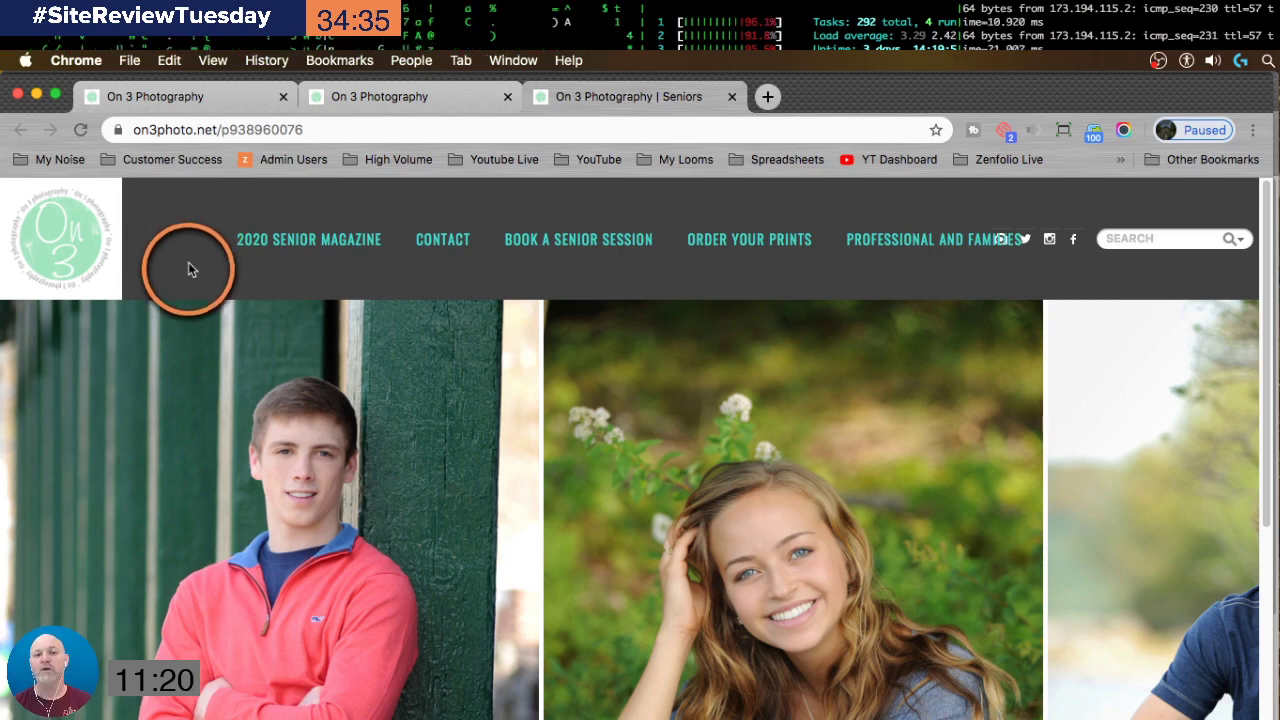
click(388, 106)
click(571, 100)
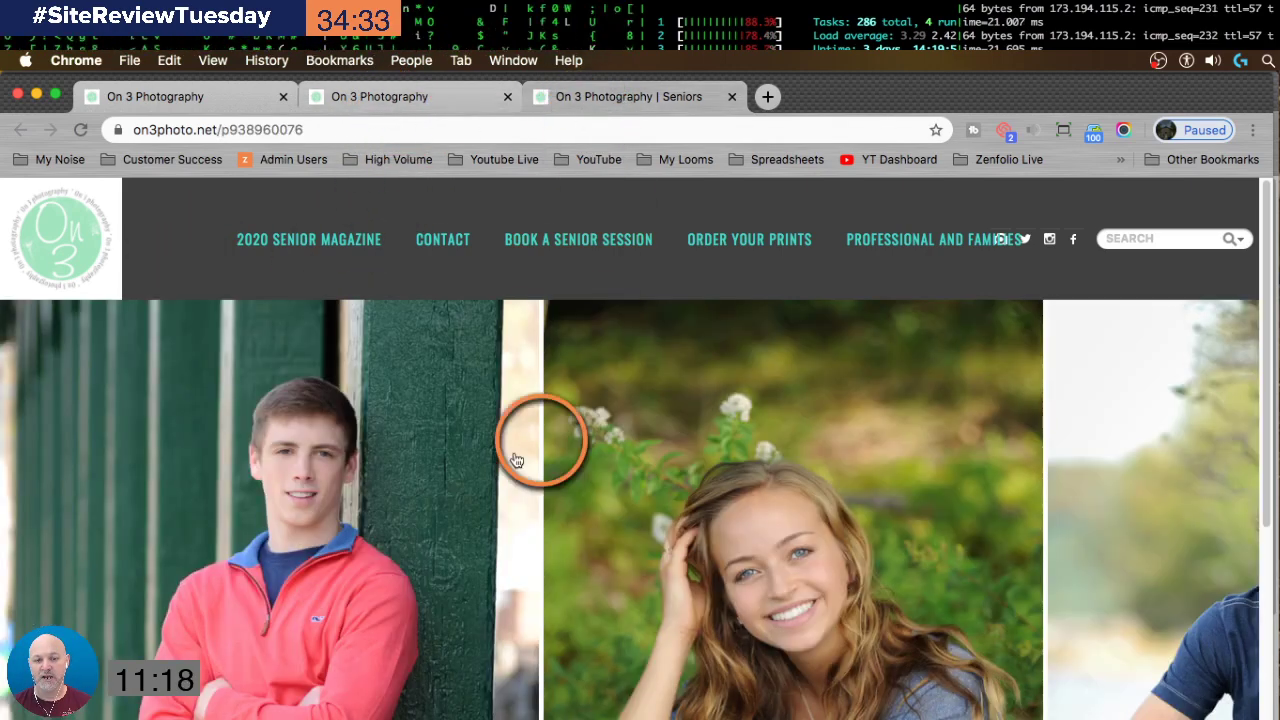
Step: Close the two extra On 3 Photography tabs and display the original home page in full screen
click(508, 98)
click(508, 98)
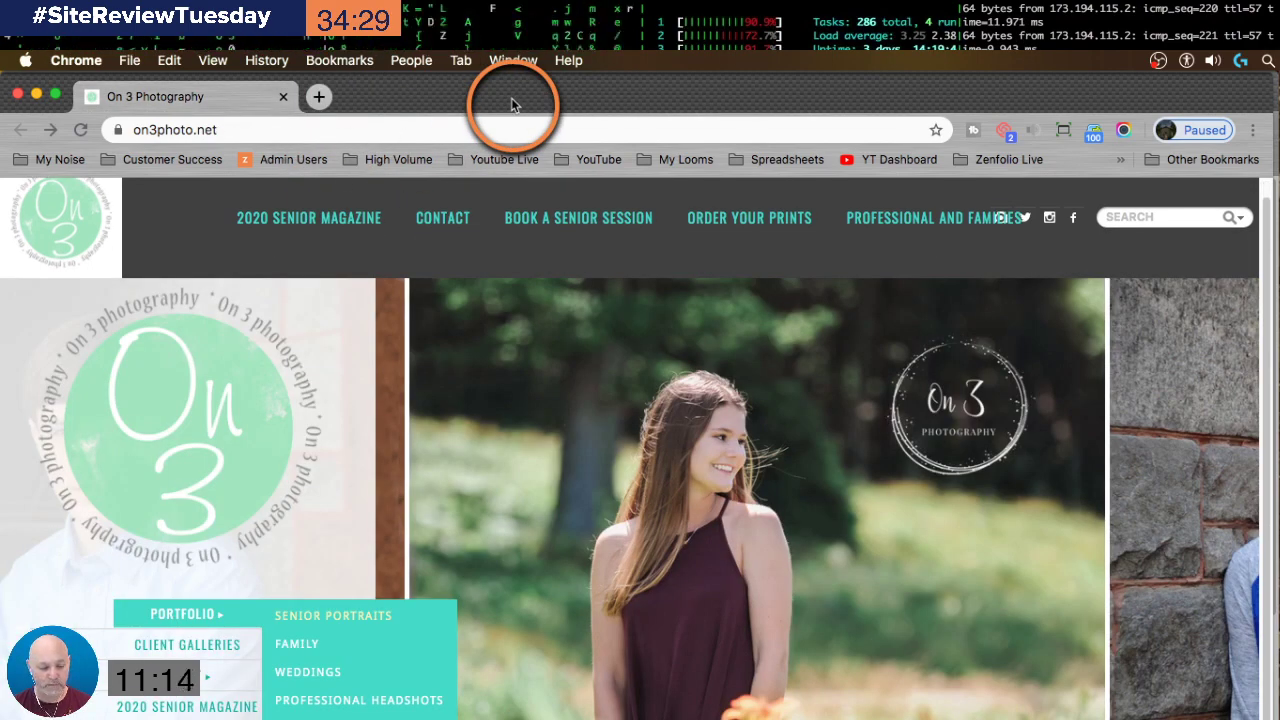
key(ctrl+super+f)
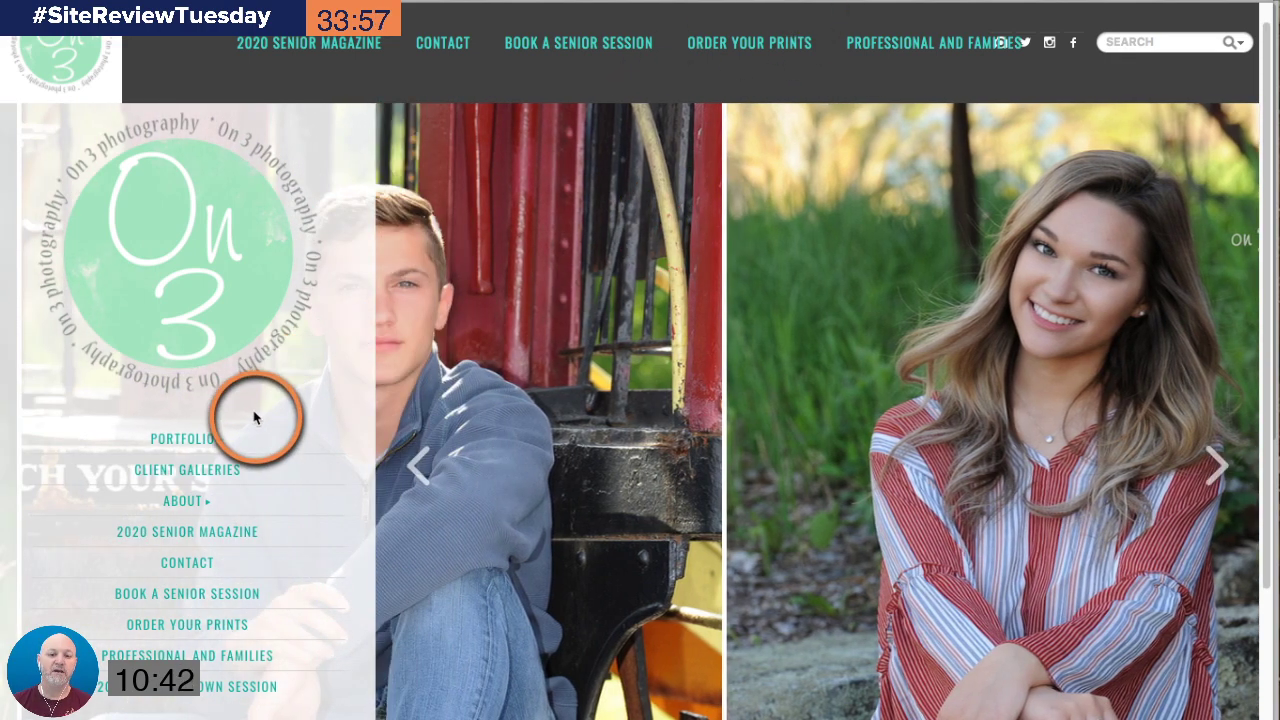
Step: Open Senior Portraits from the Portfolio menu and examine its slideshow and the photo registration form below it
mouse_move(207, 442)
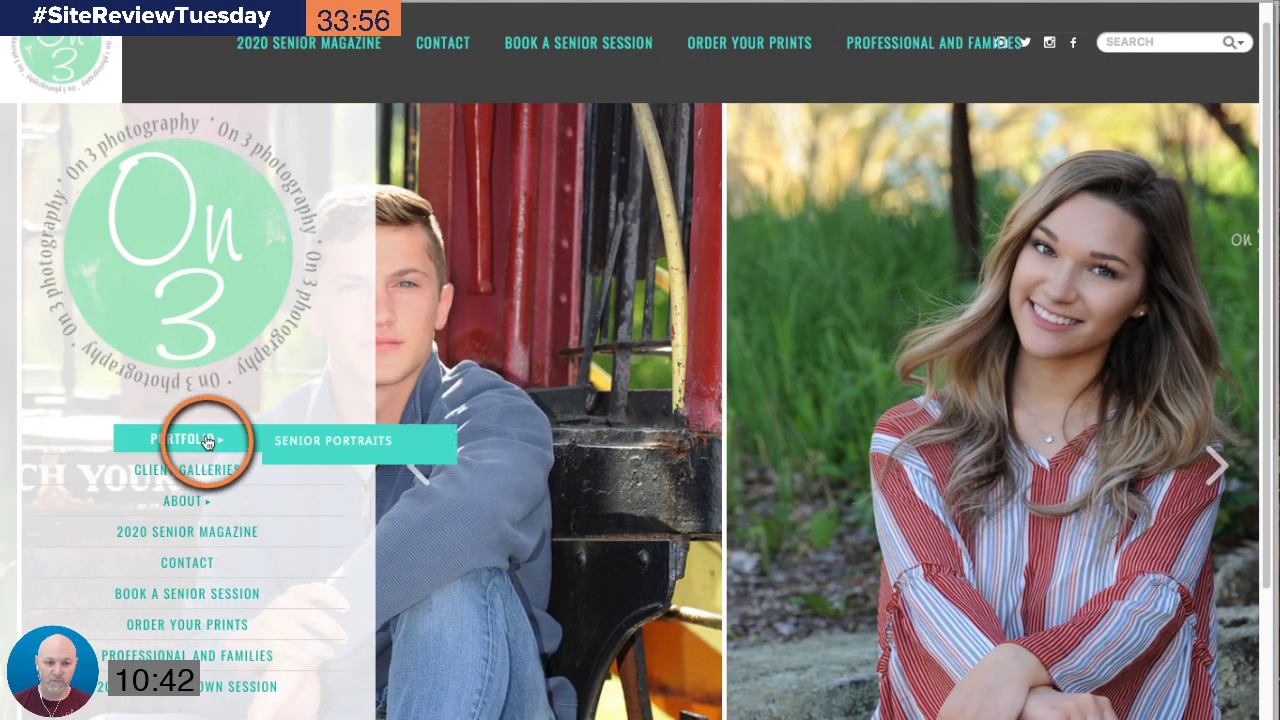
click(305, 443)
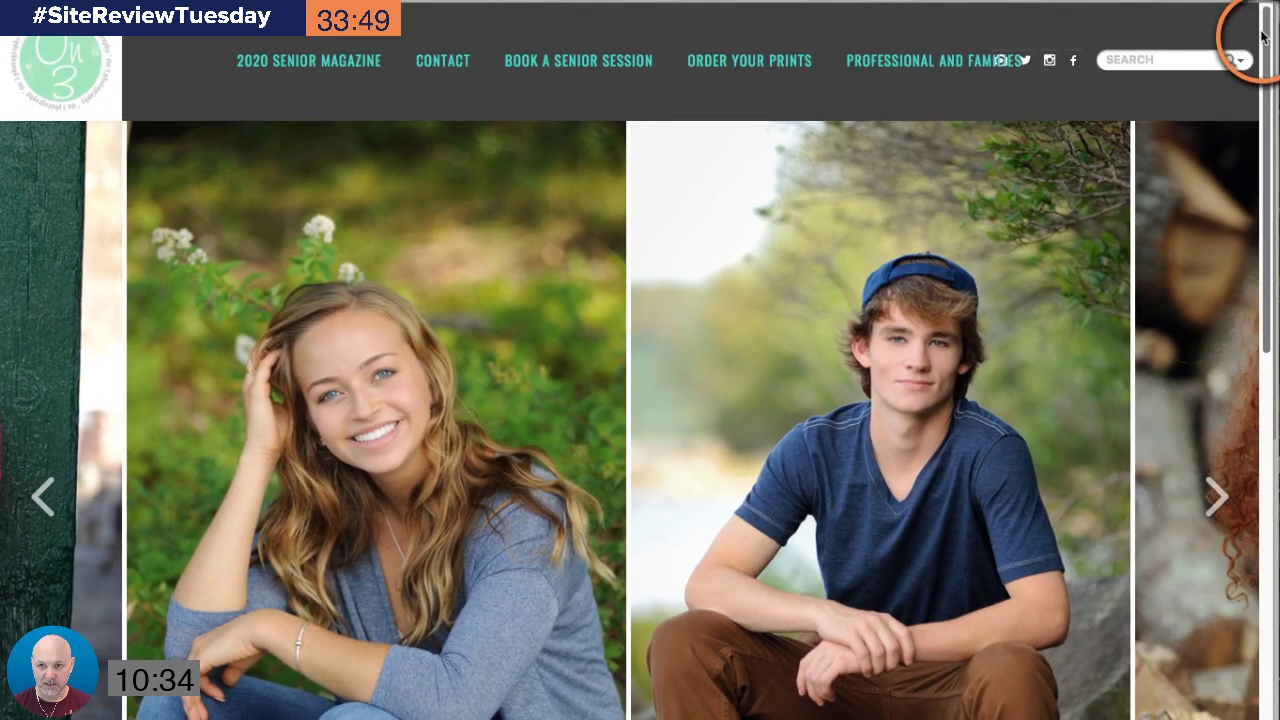
drag(1264, 48, 1260, 100)
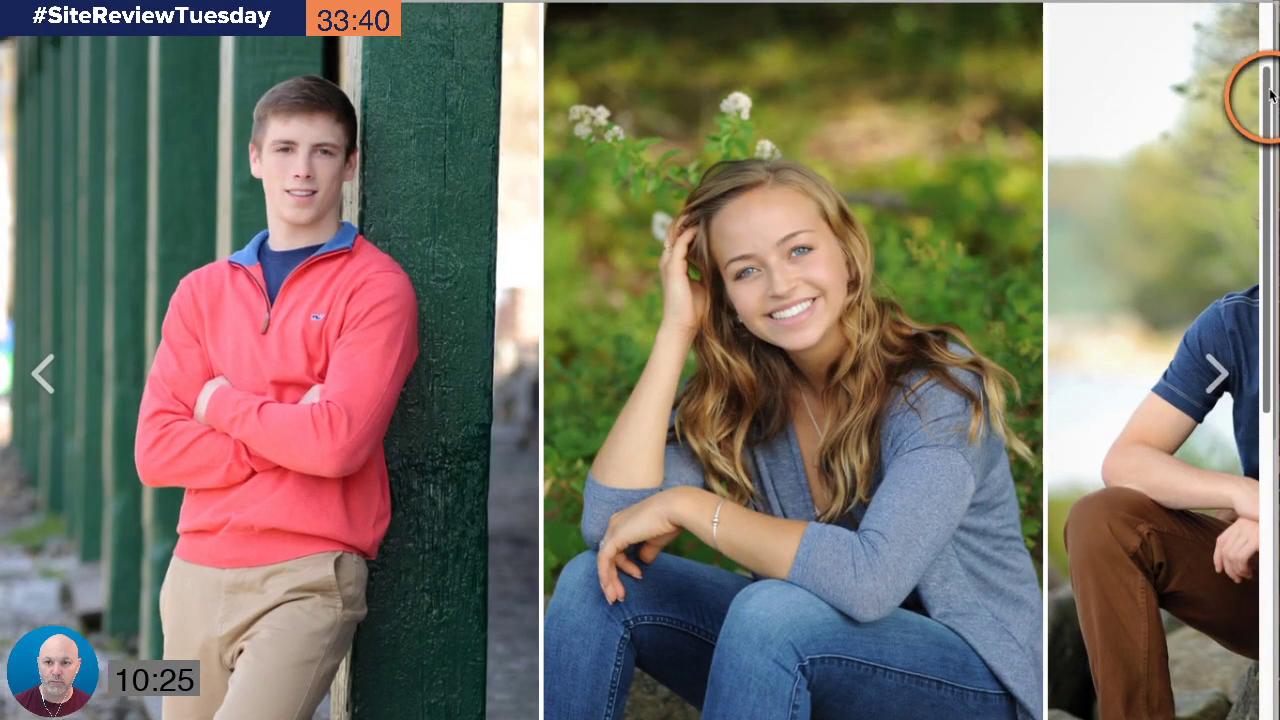
drag(1270, 95, 1255, 23)
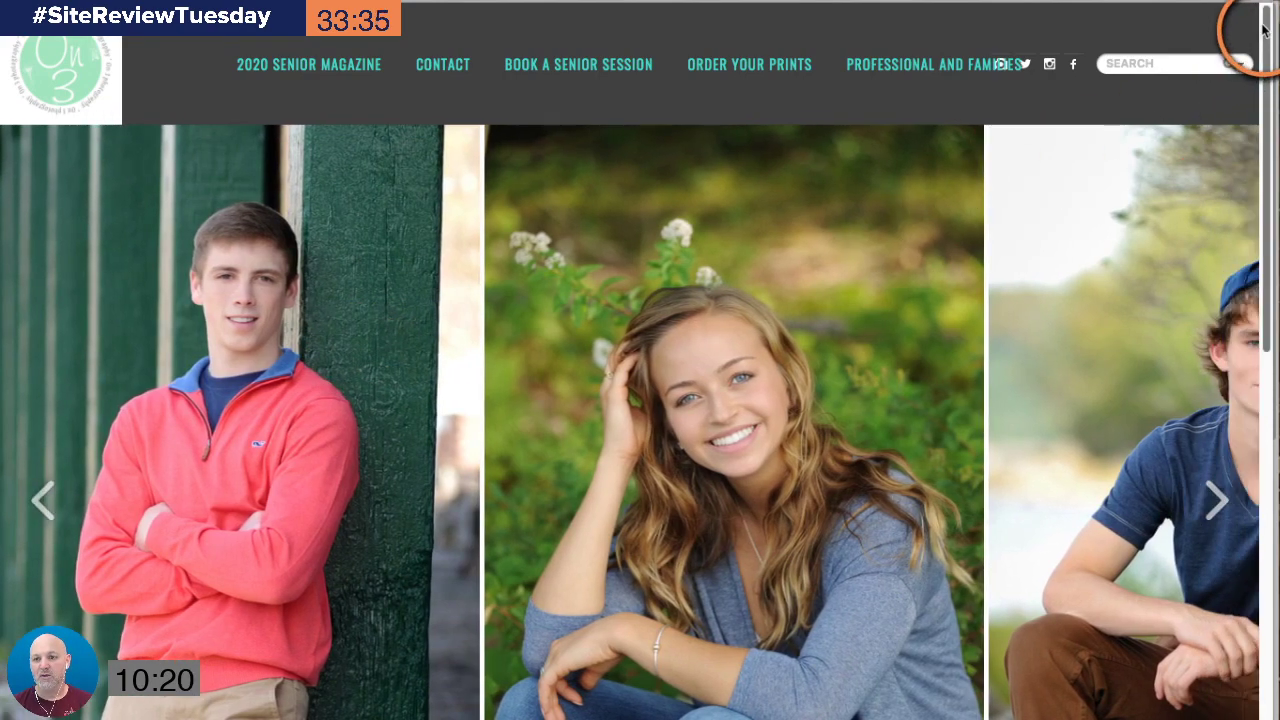
drag(1263, 30, 1253, 357)
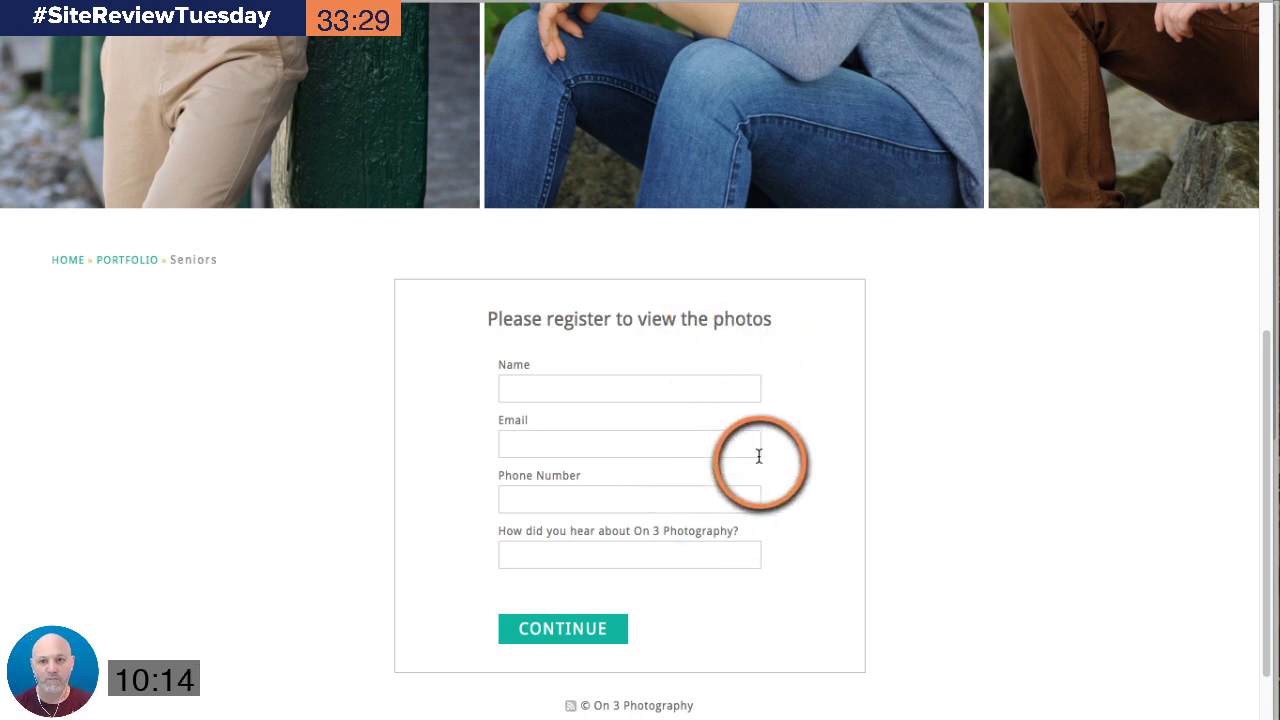
scroll(950, 452, up, 5)
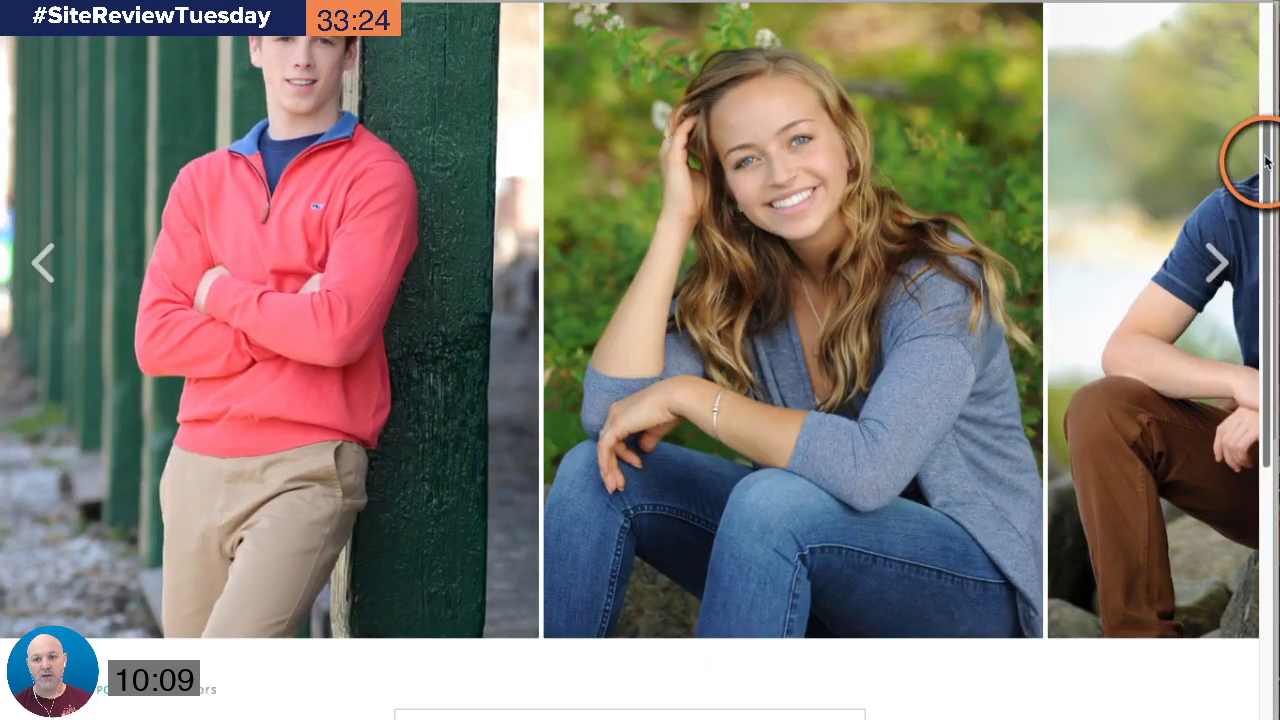
drag(1265, 160, 1255, 105)
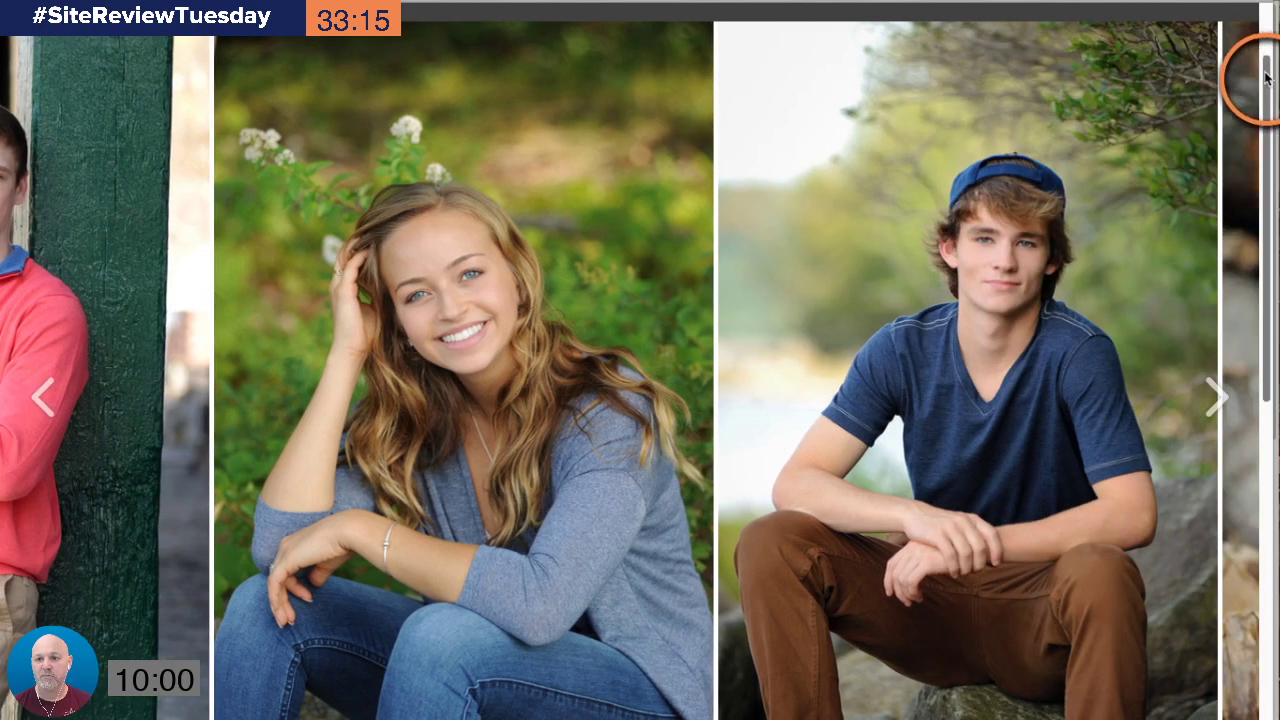
scroll(1266, 78, up, 2)
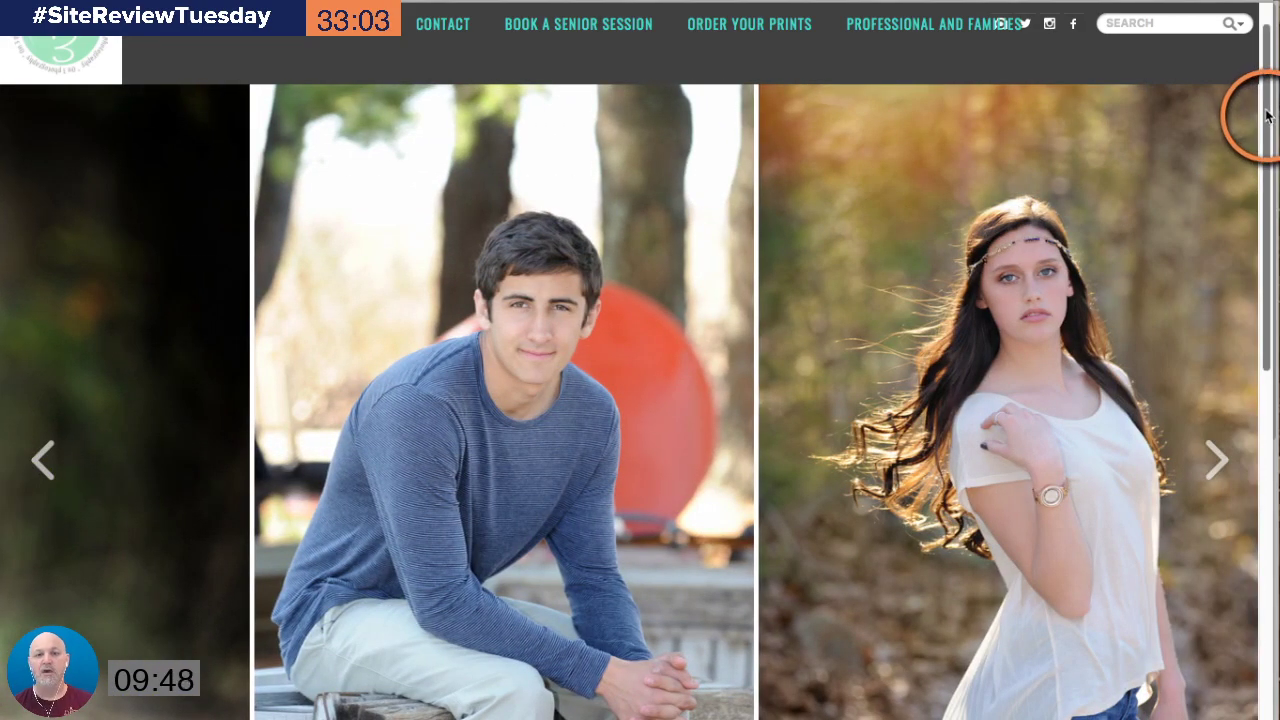
Step: Return to the On 3 Photography home page and open the Family portfolio
scroll(1267, 124, up, 1)
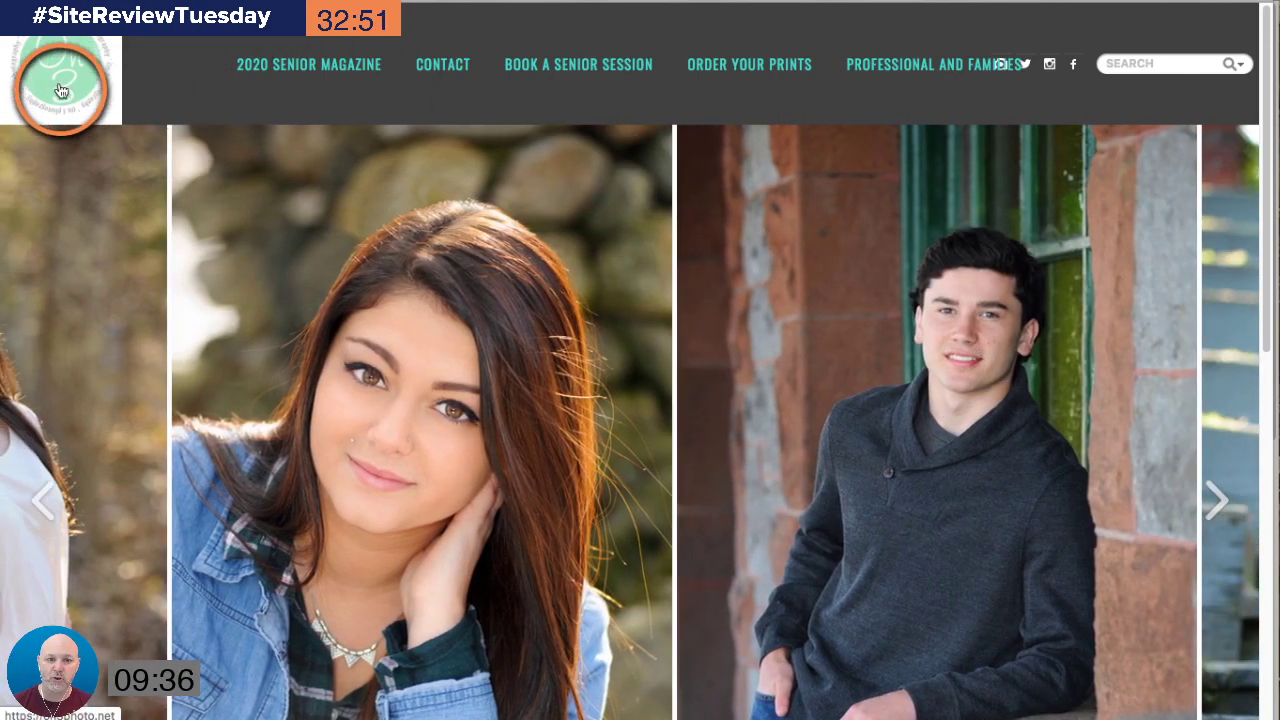
click(60, 91)
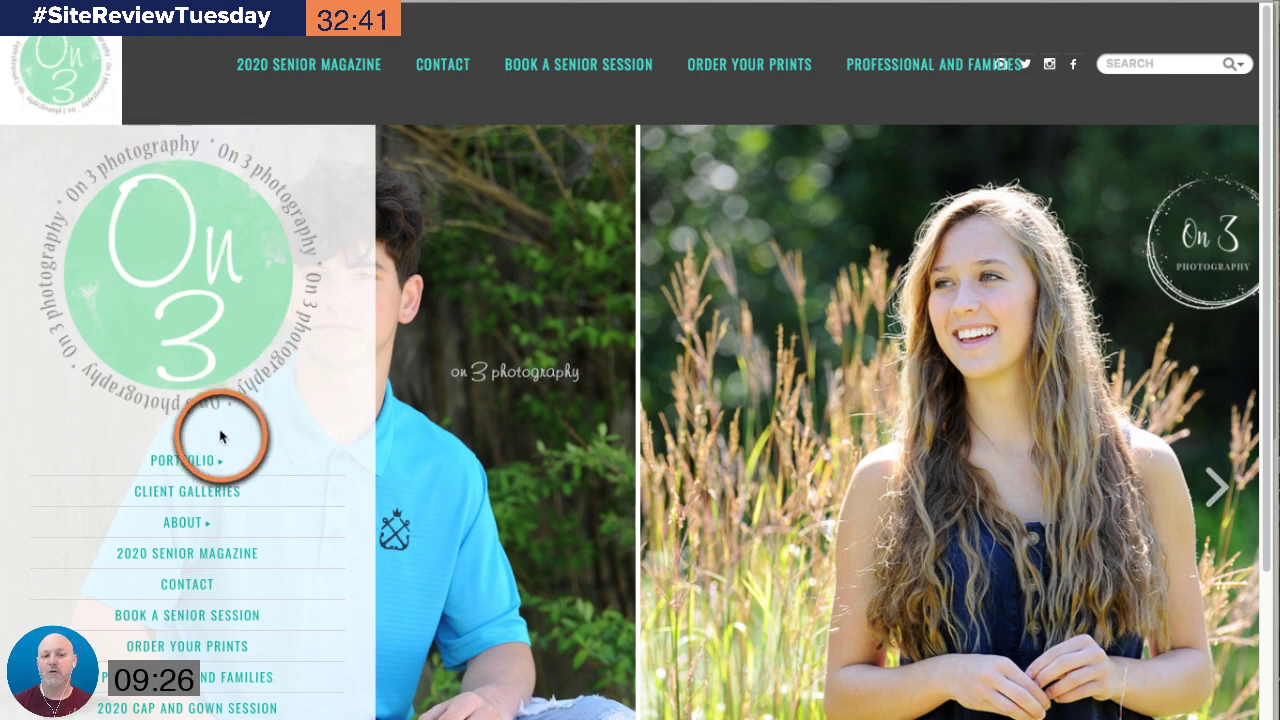
mouse_move(193, 460)
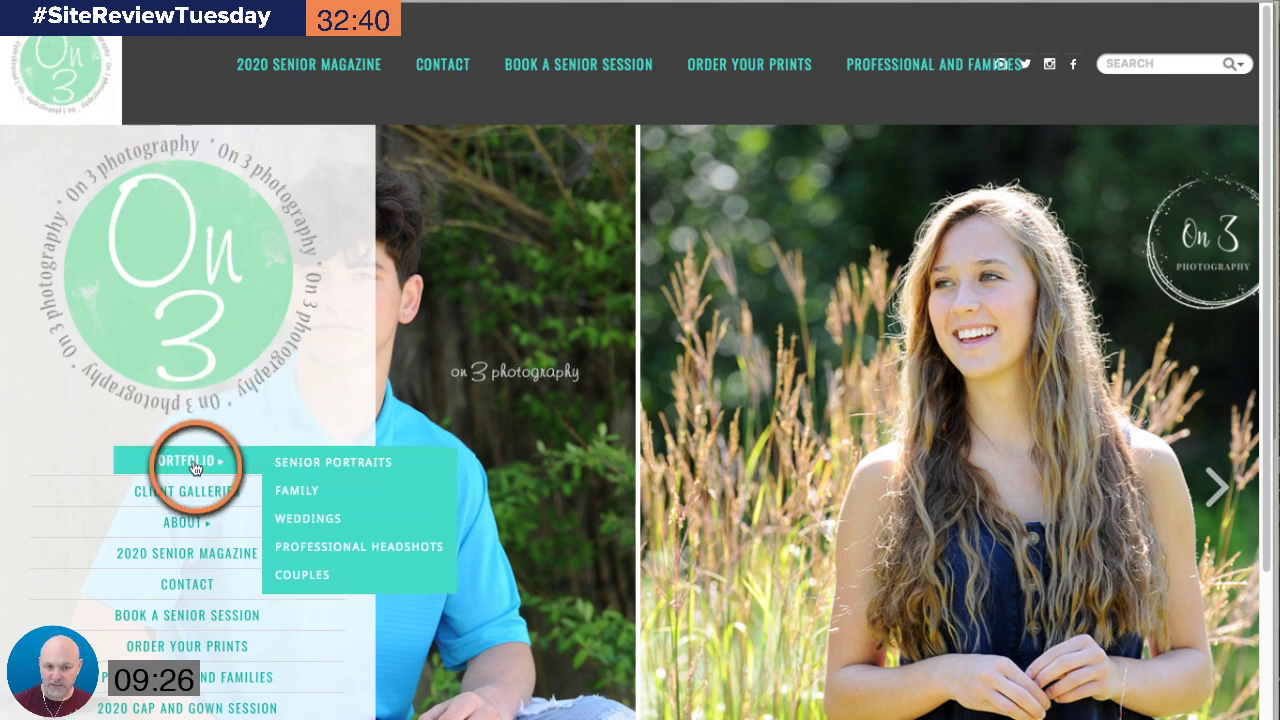
click(311, 500)
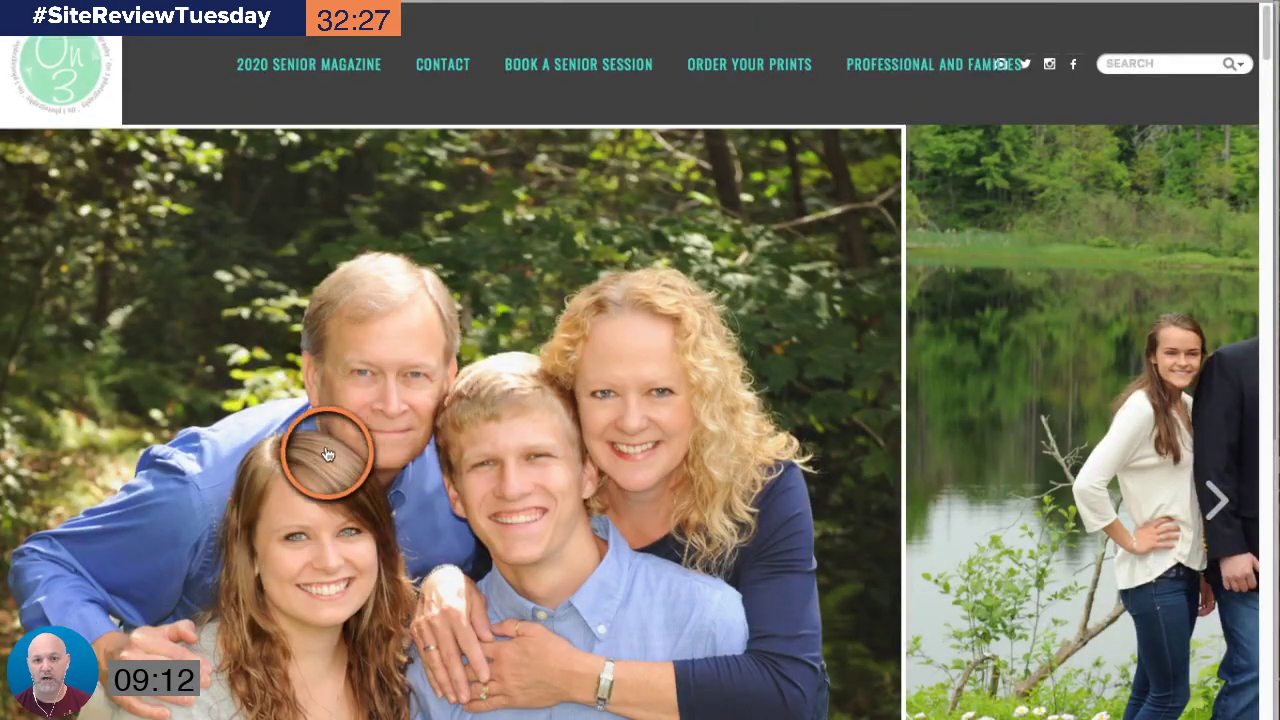
Step: Examine the Families page's slideshow and the family gallery thumbnails below it, ending back at the slideshow
scroll(895, 217, down, 3)
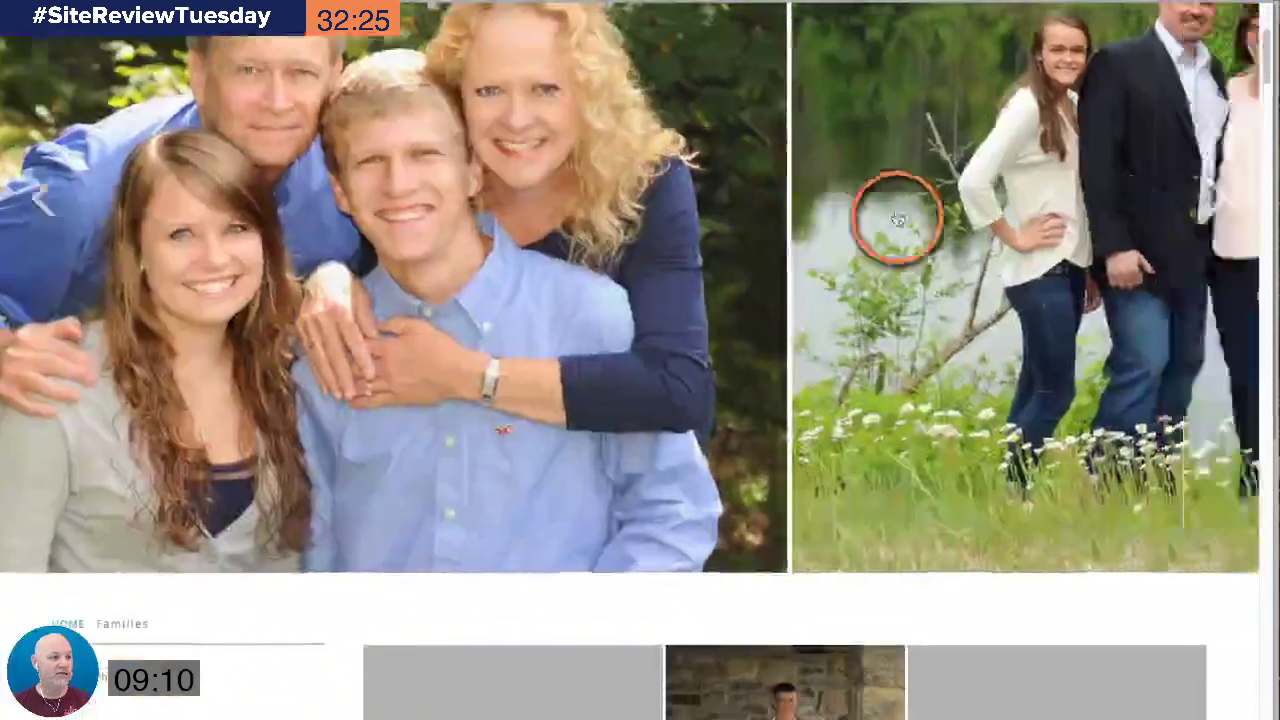
scroll(1018, 597, down, 2)
scroll(1018, 597, down, 2)
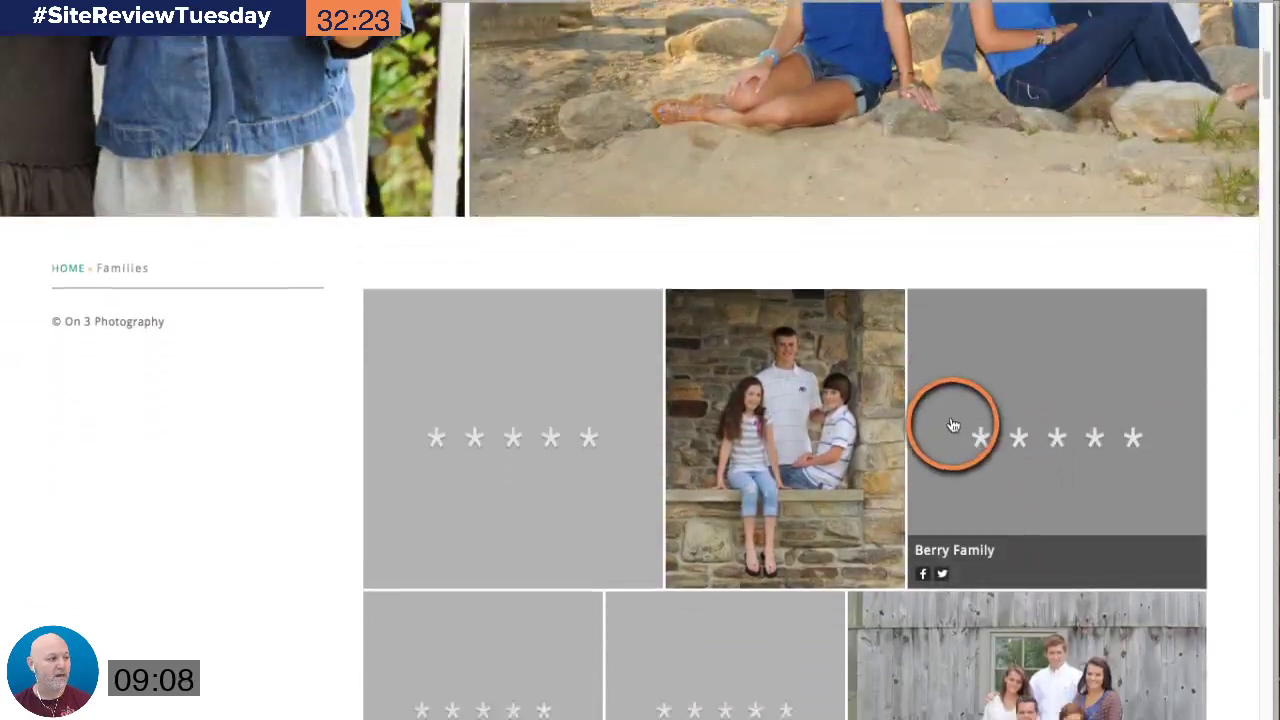
scroll(254, 437, down, 4)
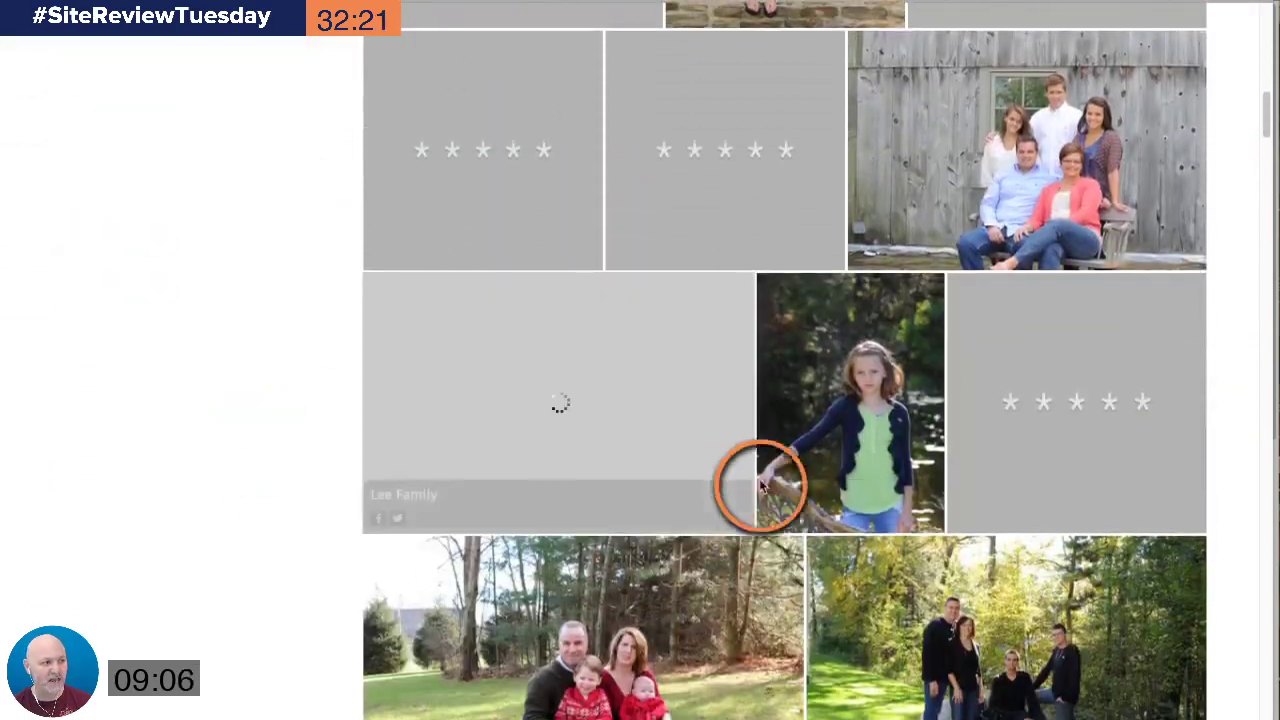
scroll(529, 466, up, 4)
scroll(532, 469, up, 5)
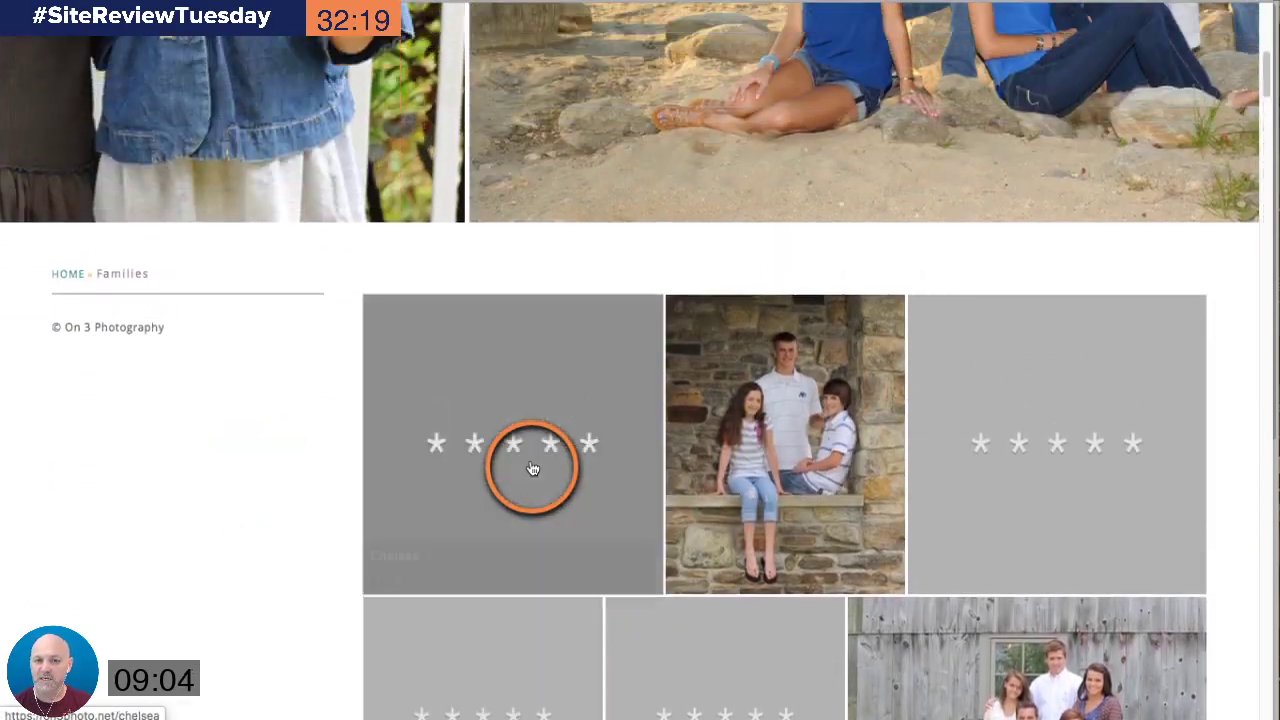
scroll(538, 497, up, 4)
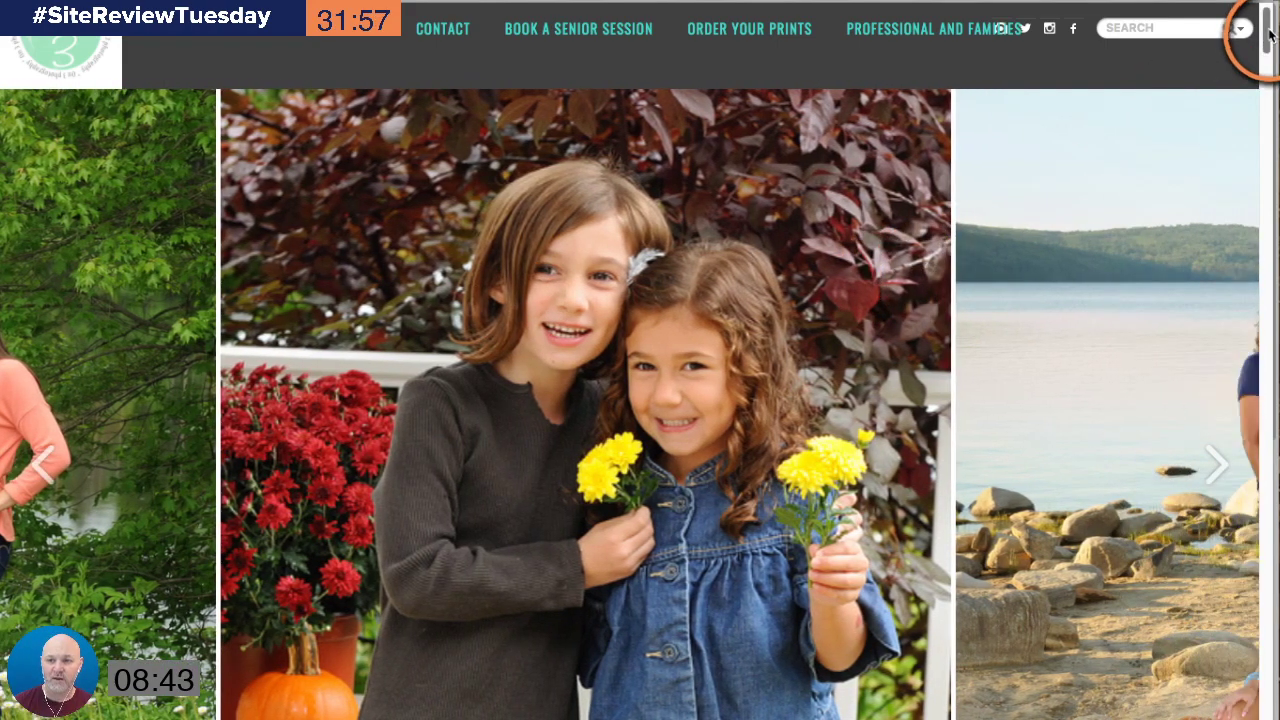
Step: Open the stone-wall family portrait gallery in the first thumbnail row, and return to the beginning of the Families page
drag(1268, 32, 1270, 84)
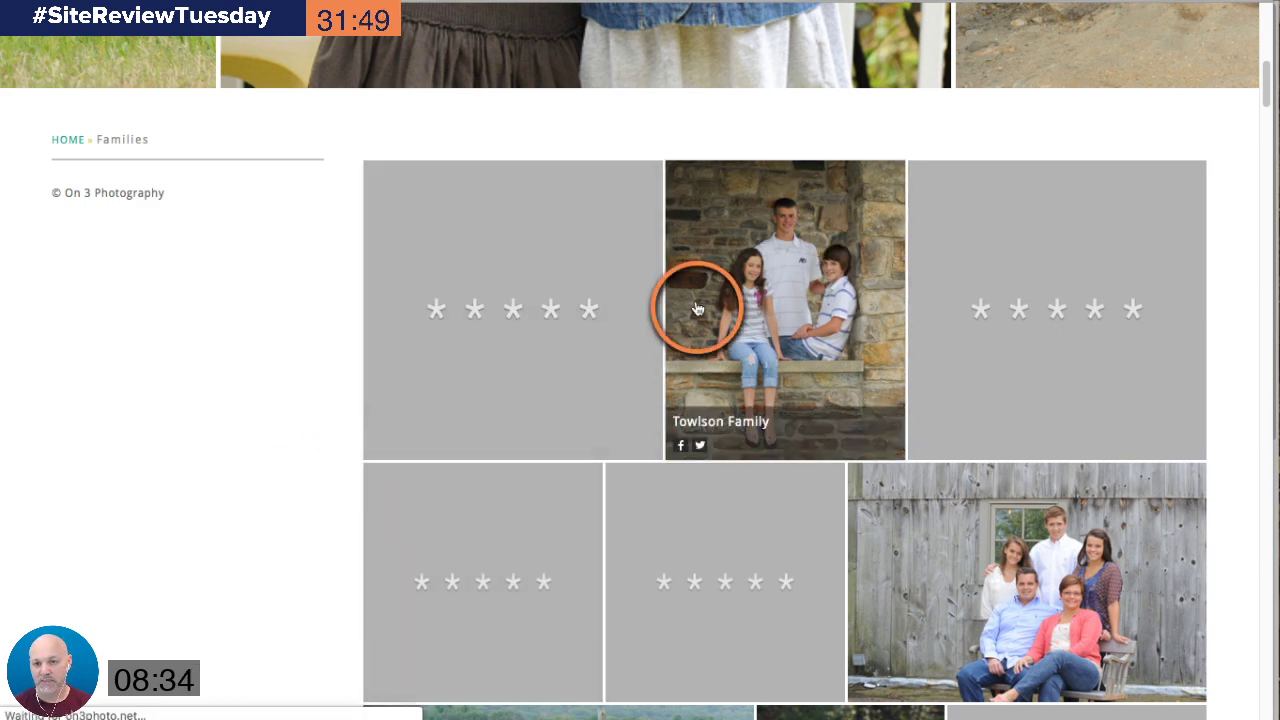
click(750, 244)
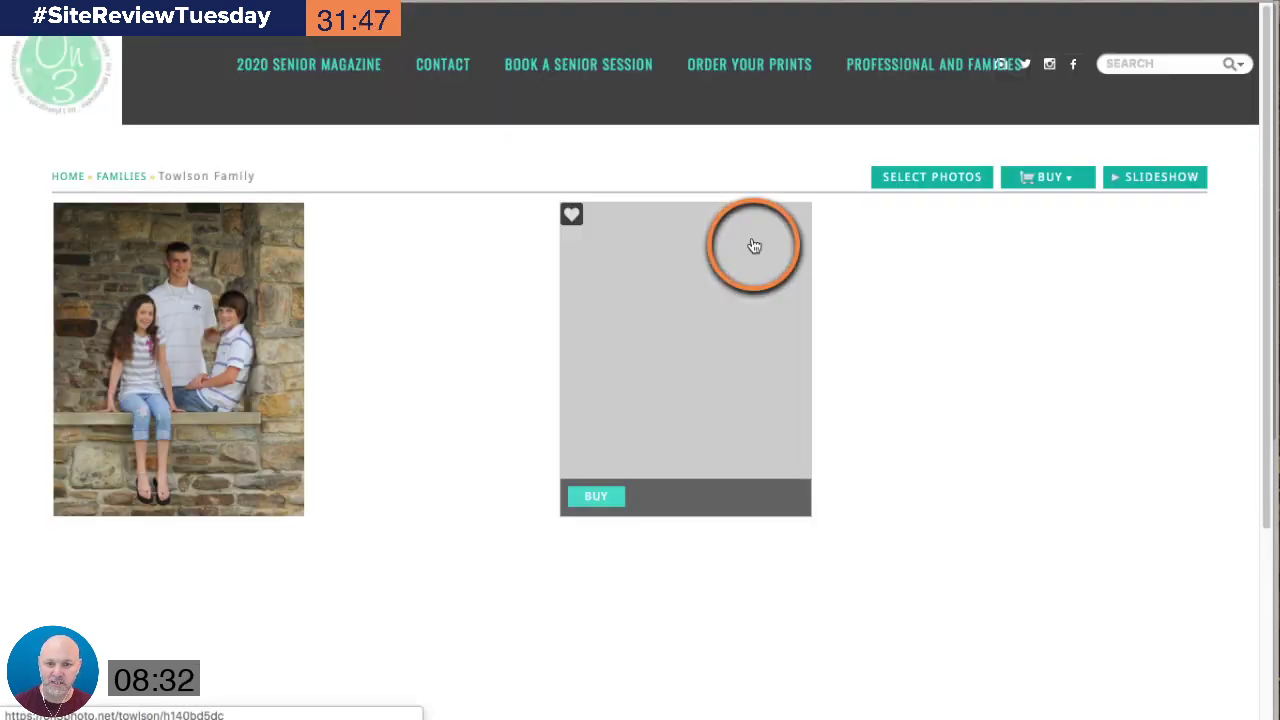
key(alt+Left)
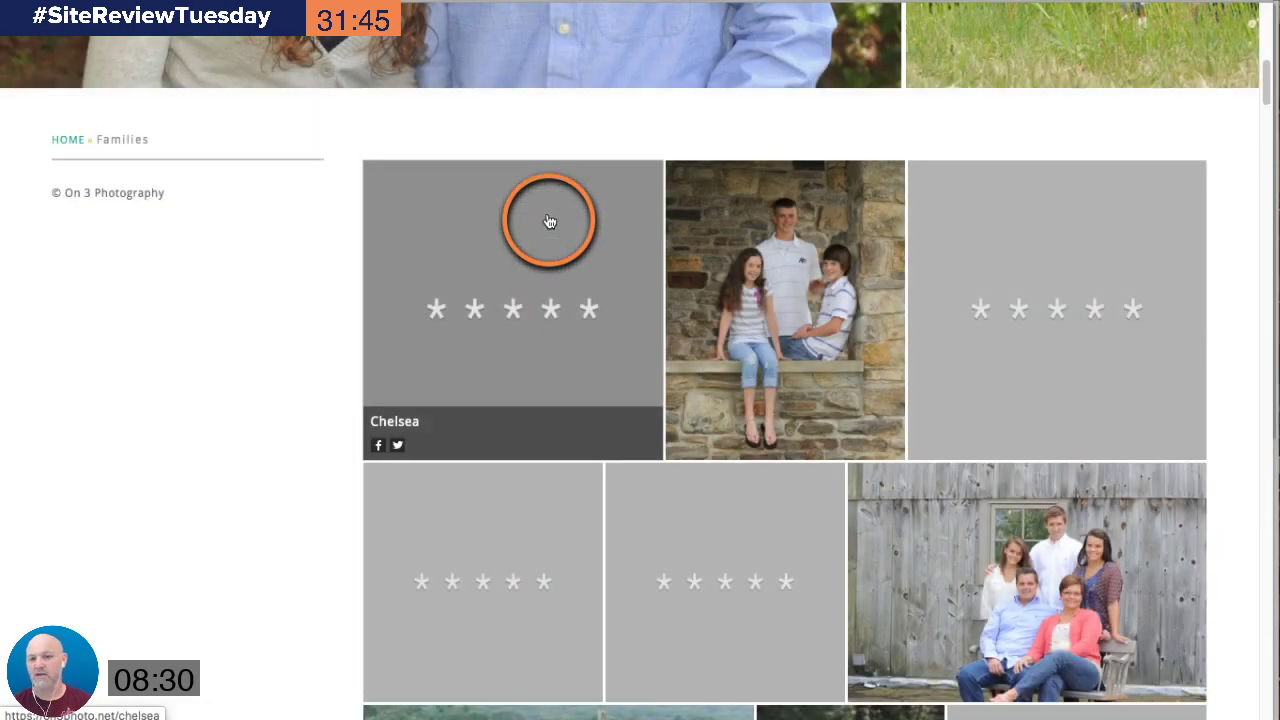
drag(1265, 82, 1263, 22)
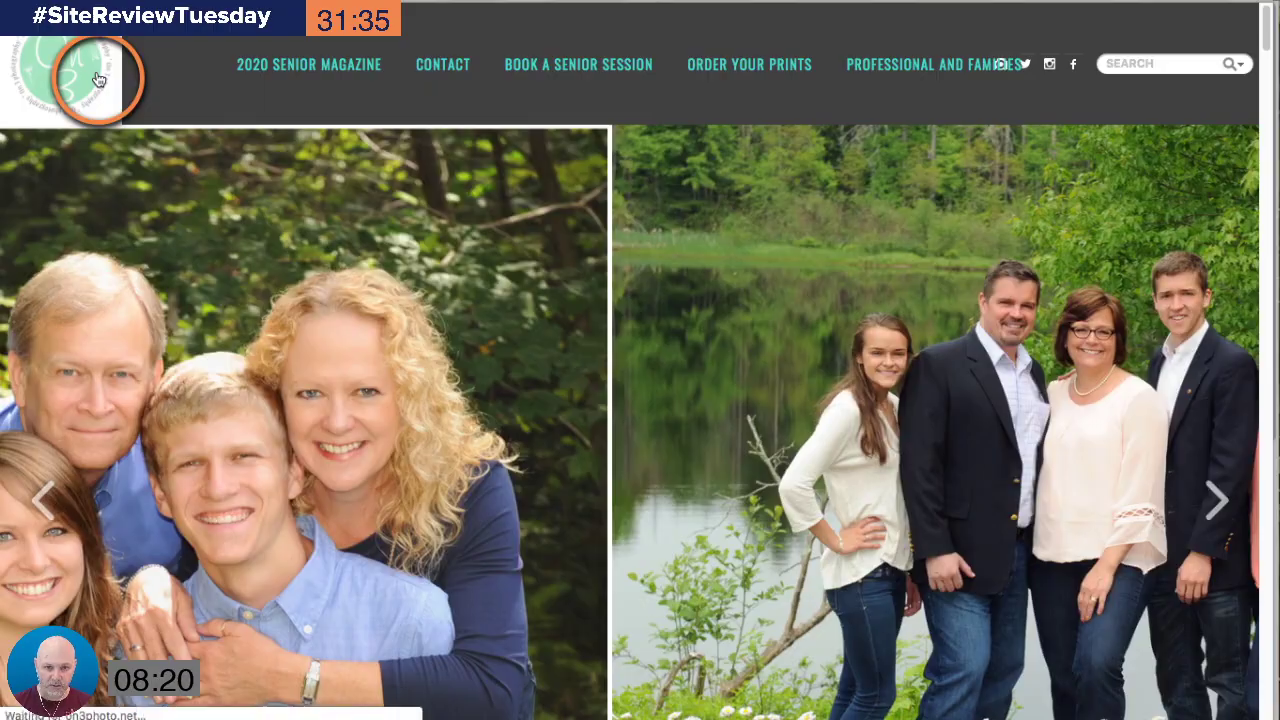
Step: Go back to the home page, open the Weddings portfolio and examine its wedding galleries and slideshow
click(96, 78)
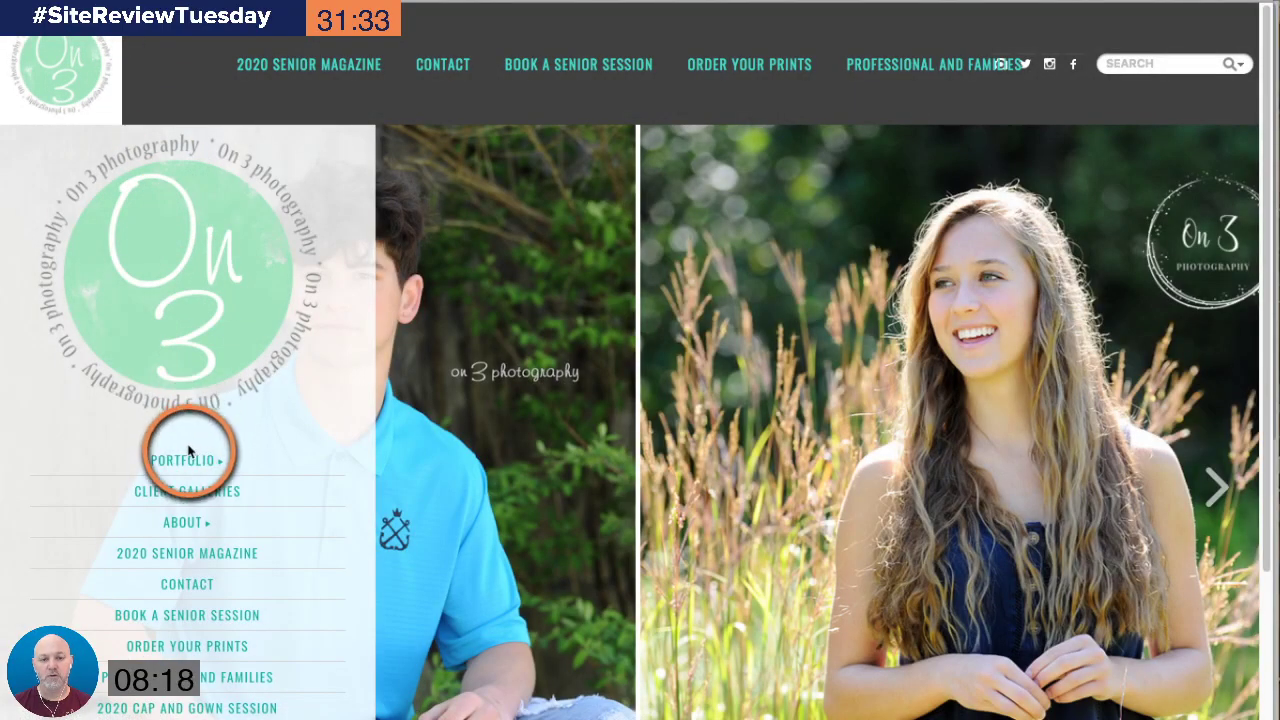
mouse_move(184, 458)
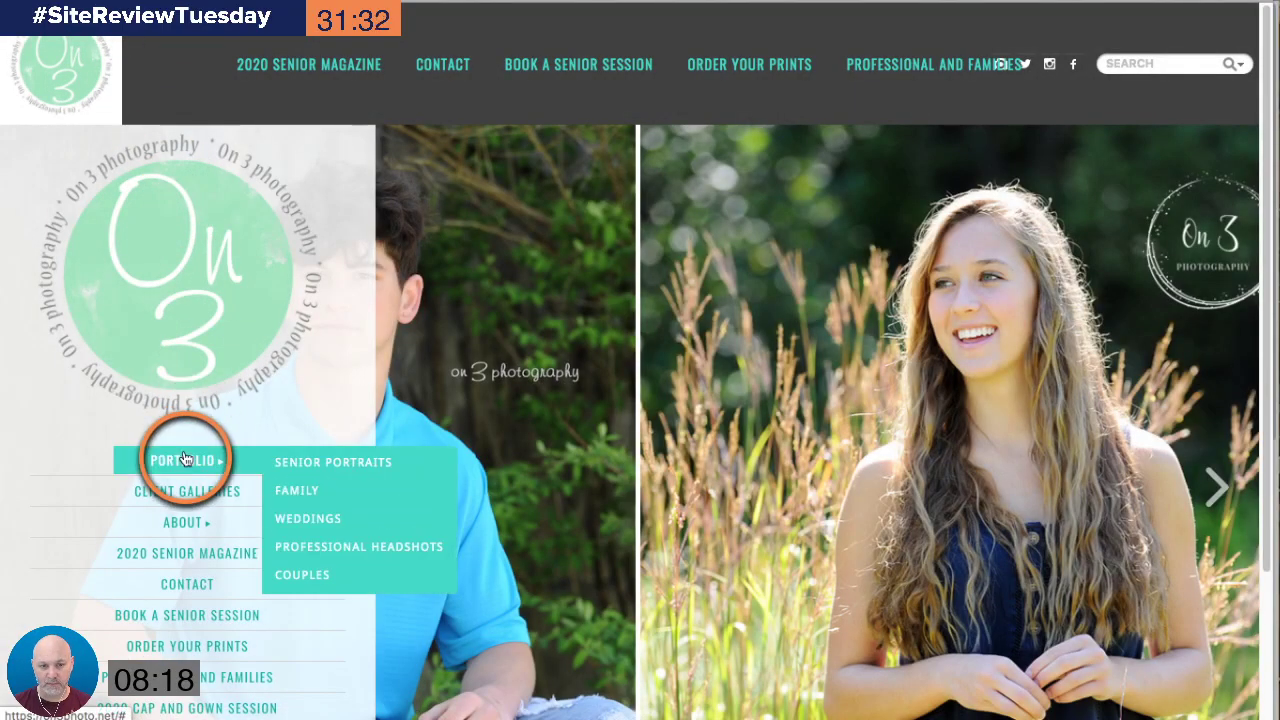
click(320, 528)
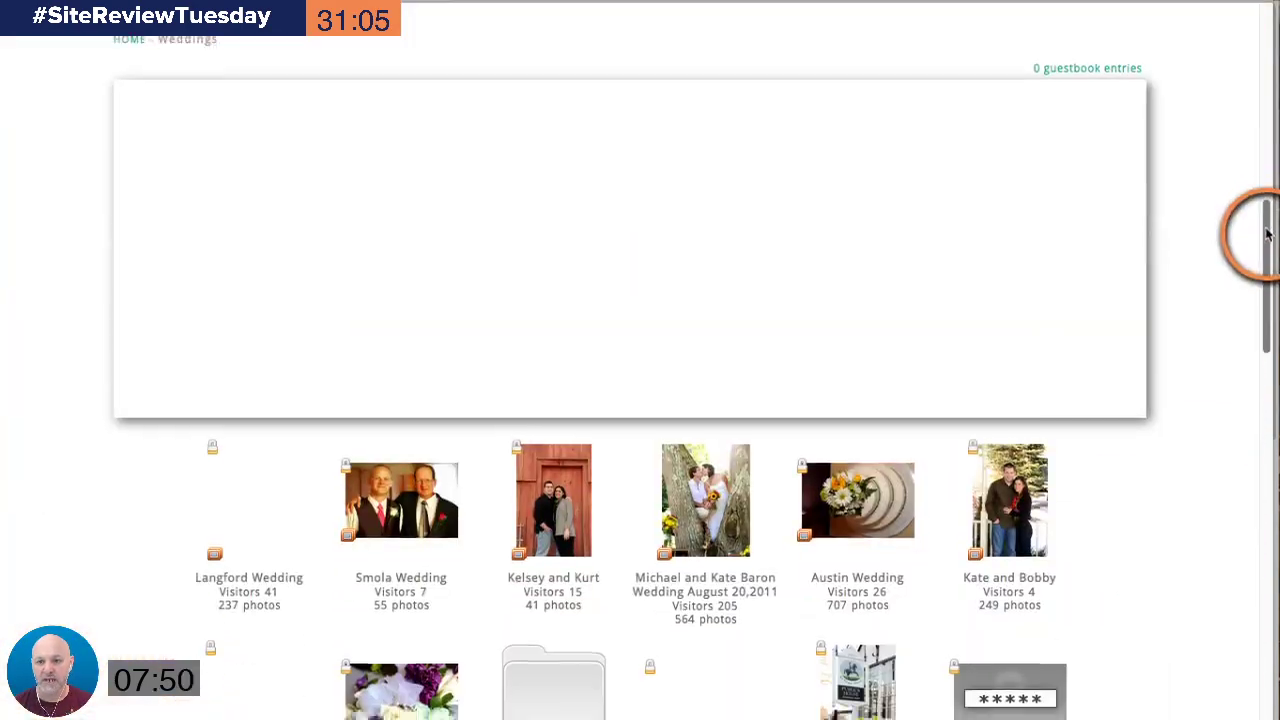
drag(1266, 233, 1265, 25)
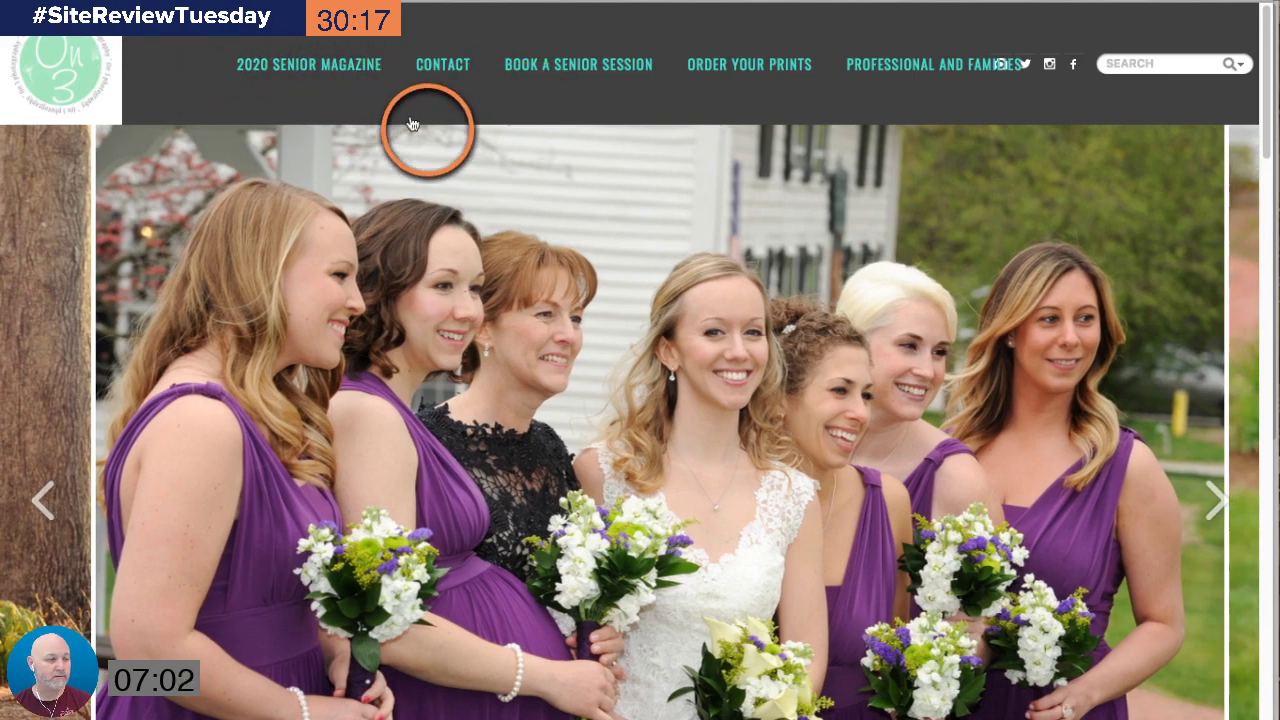
Step: Open the 2020 Senior Magazine PDF and enlarge its pages to a readable size
click(336, 64)
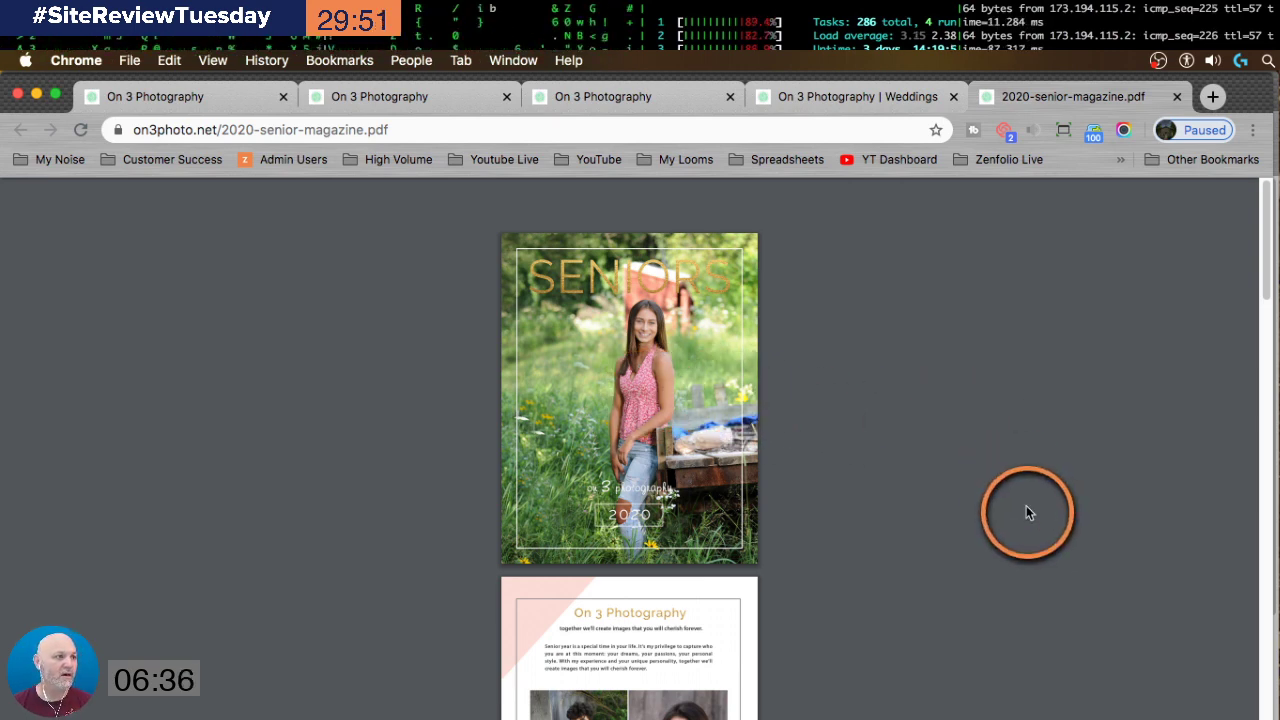
scroll(1184, 331, down, 3)
scroll(1184, 331, up, 3)
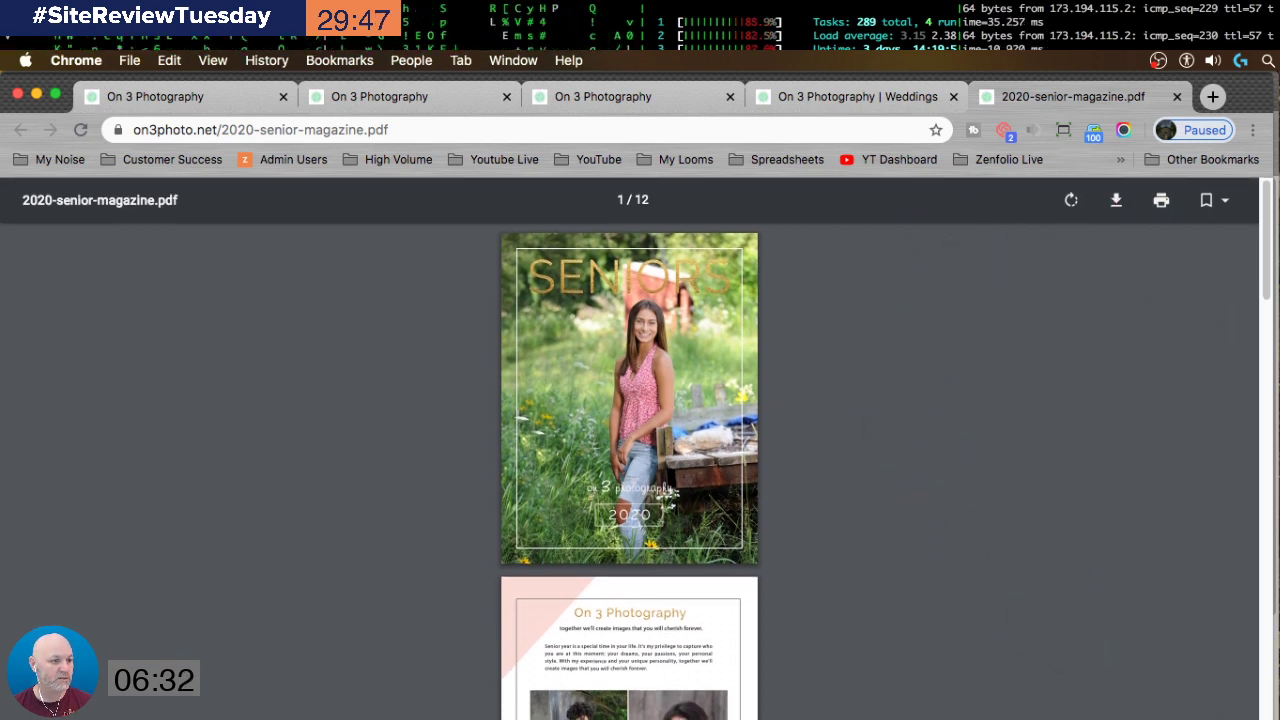
key(super+equal)
key(super+equal)
key(super+equal)
key(super+equal)
key(super+equal)
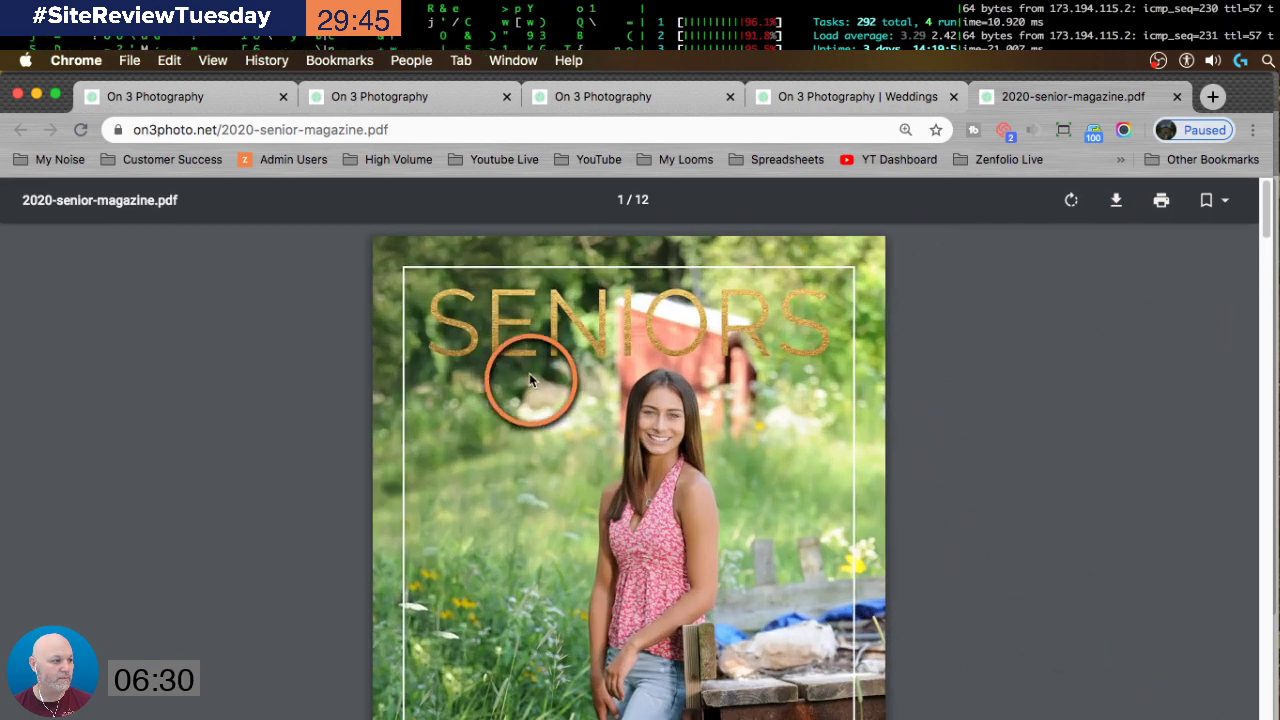
Step: Look through the senior magazine from the cover past the style tips, packages, print prices and commonly asked questions
scroll(666, 409, down, 6)
scroll(738, 309, down, 5)
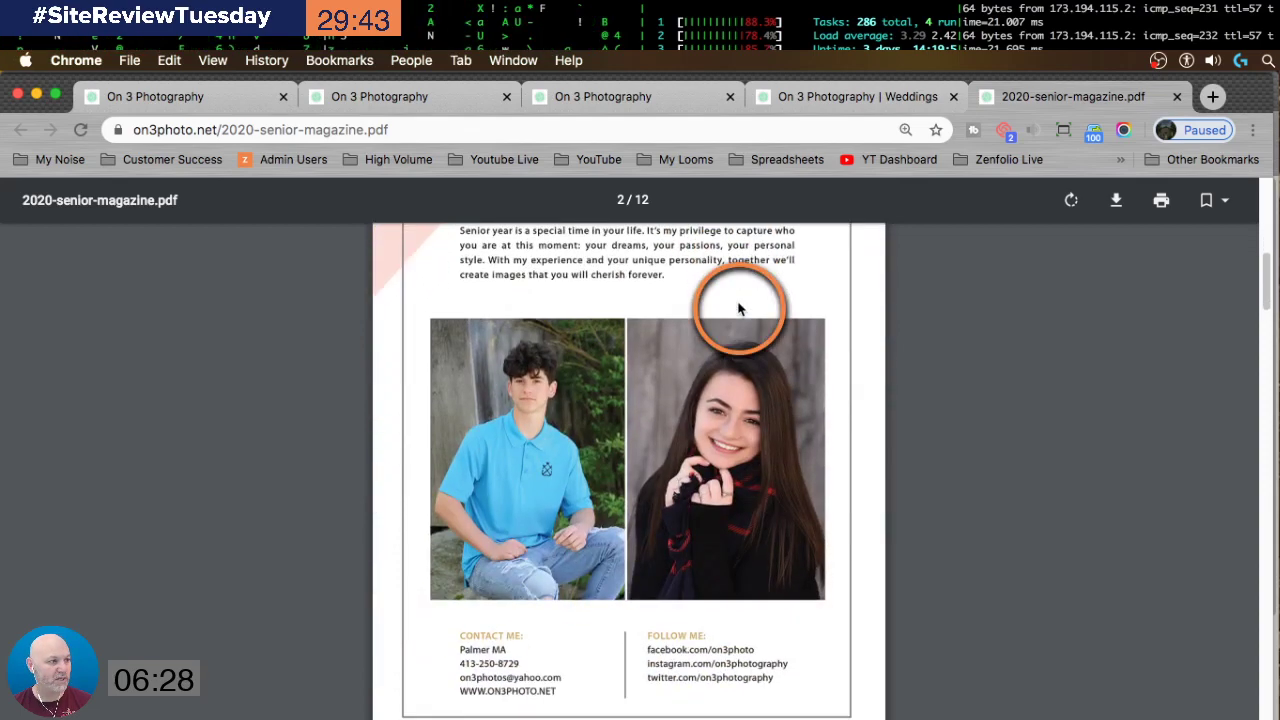
scroll(743, 309, down, 8)
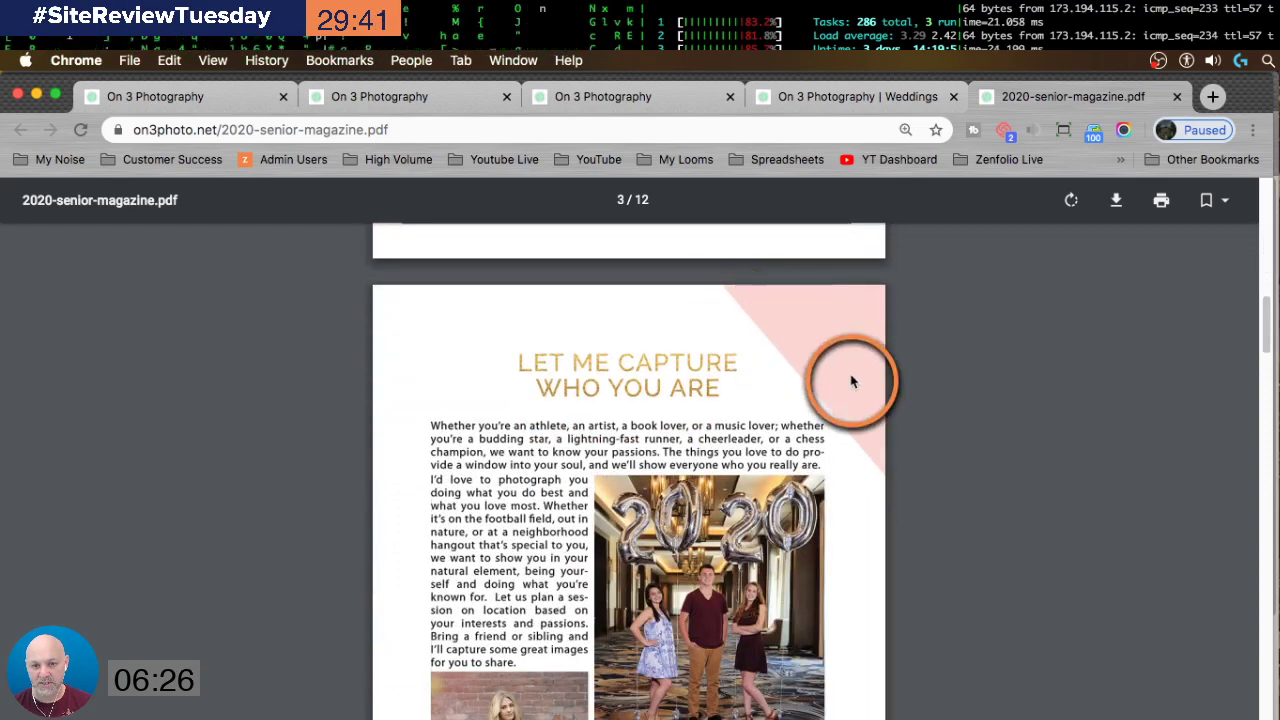
scroll(850, 379, down, 10)
scroll(850, 379, down, 8)
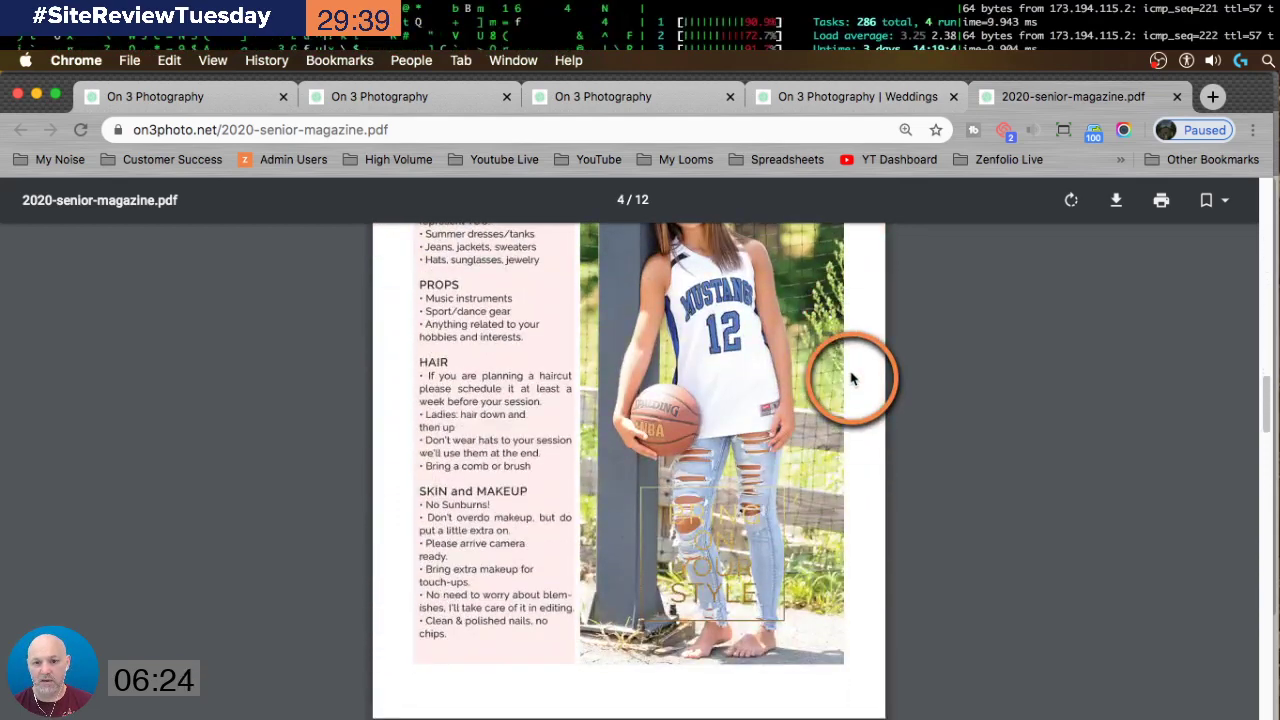
scroll(850, 379, down, 10)
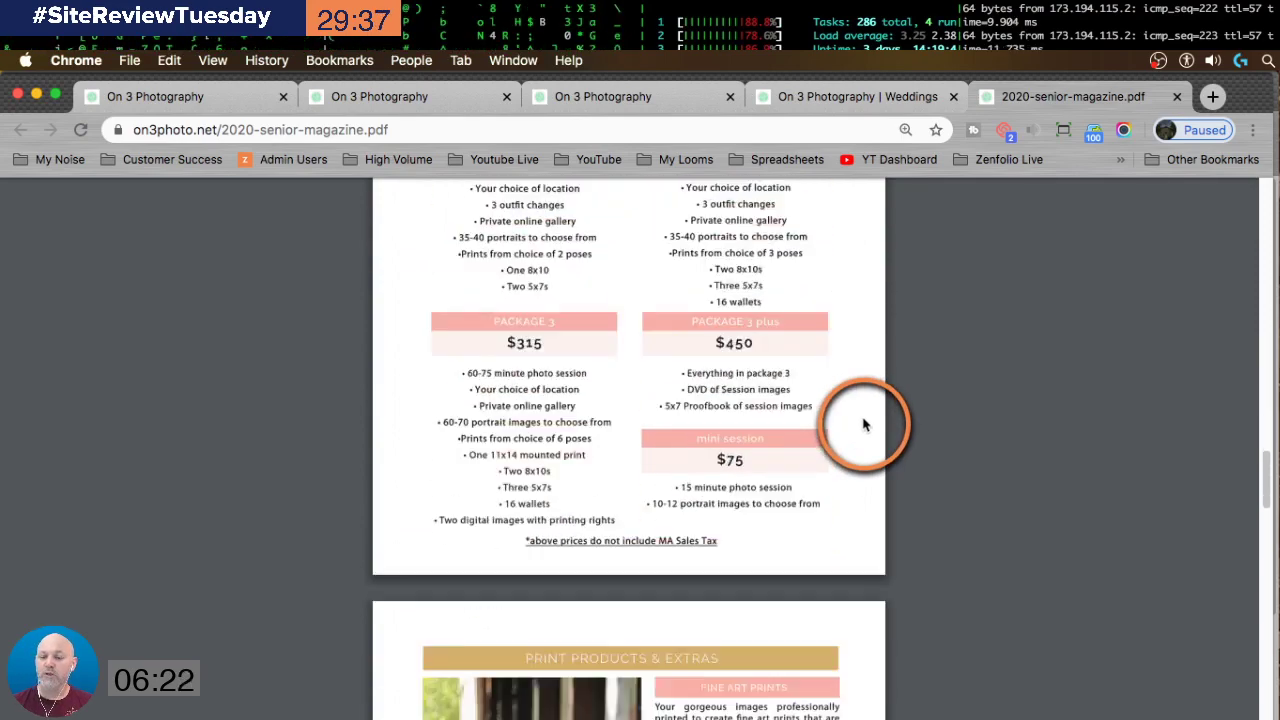
scroll(864, 425, up, 2)
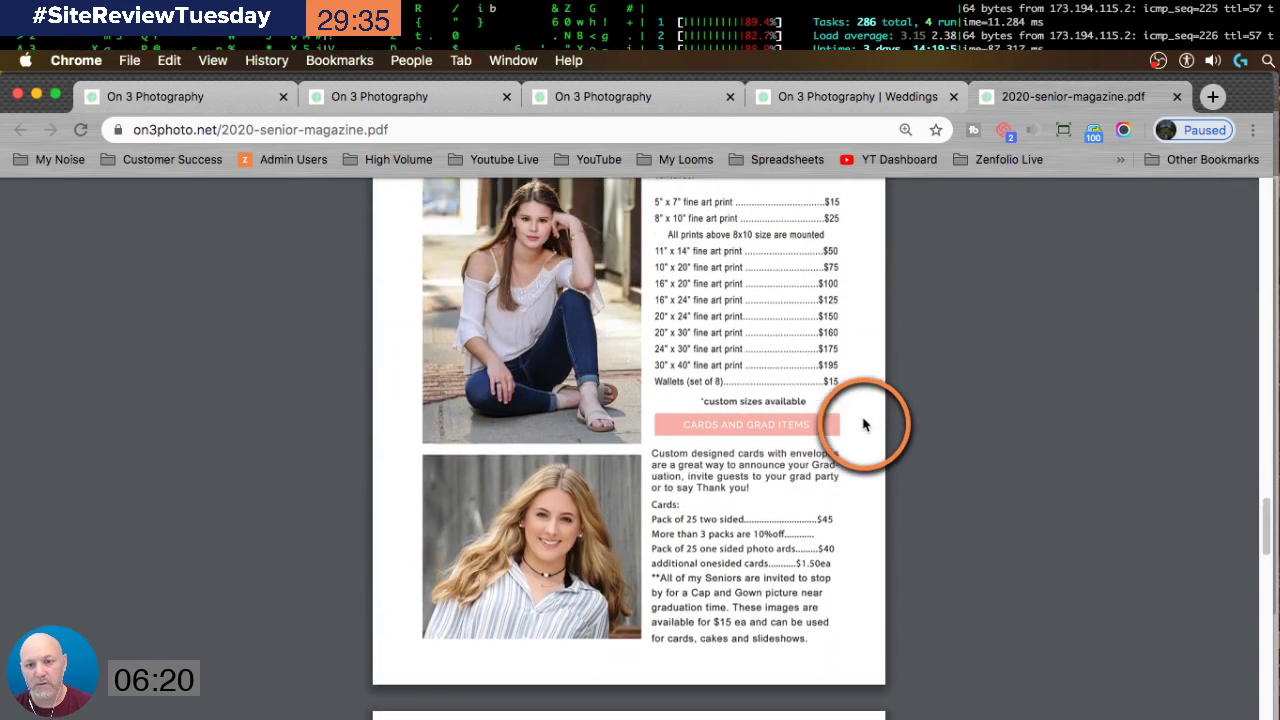
scroll(864, 425, down, 15)
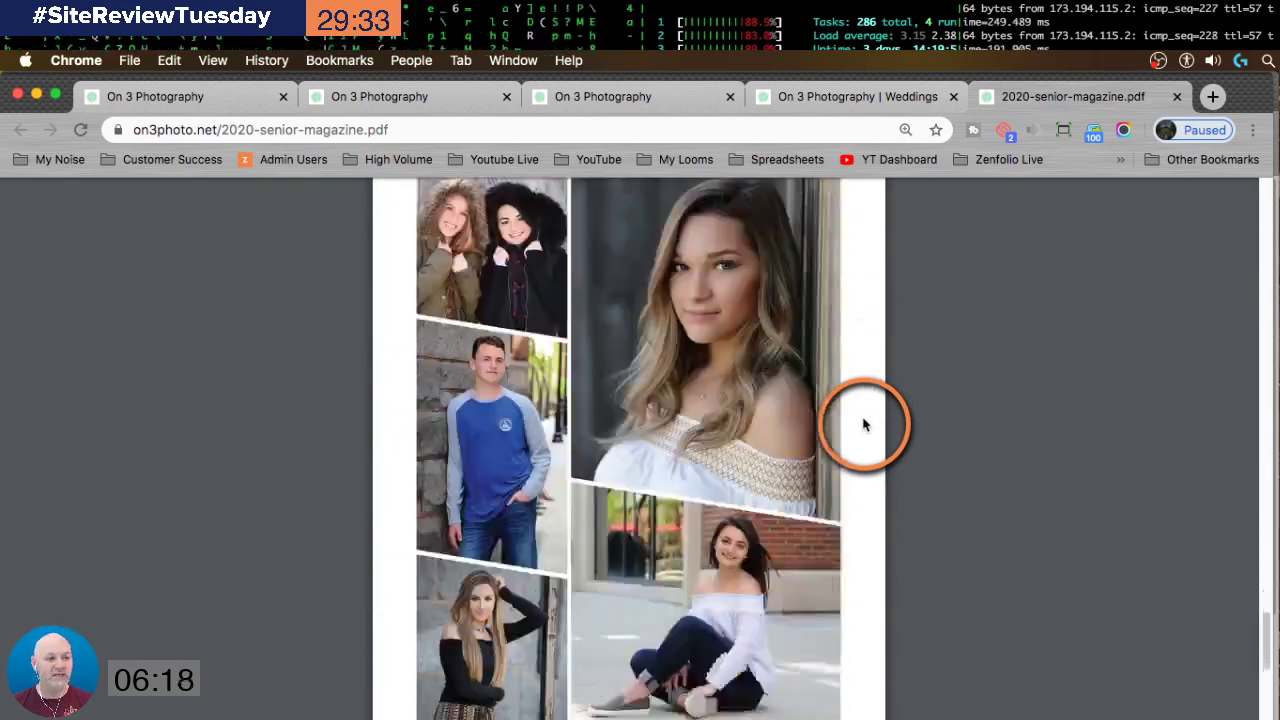
scroll(864, 425, down, 15)
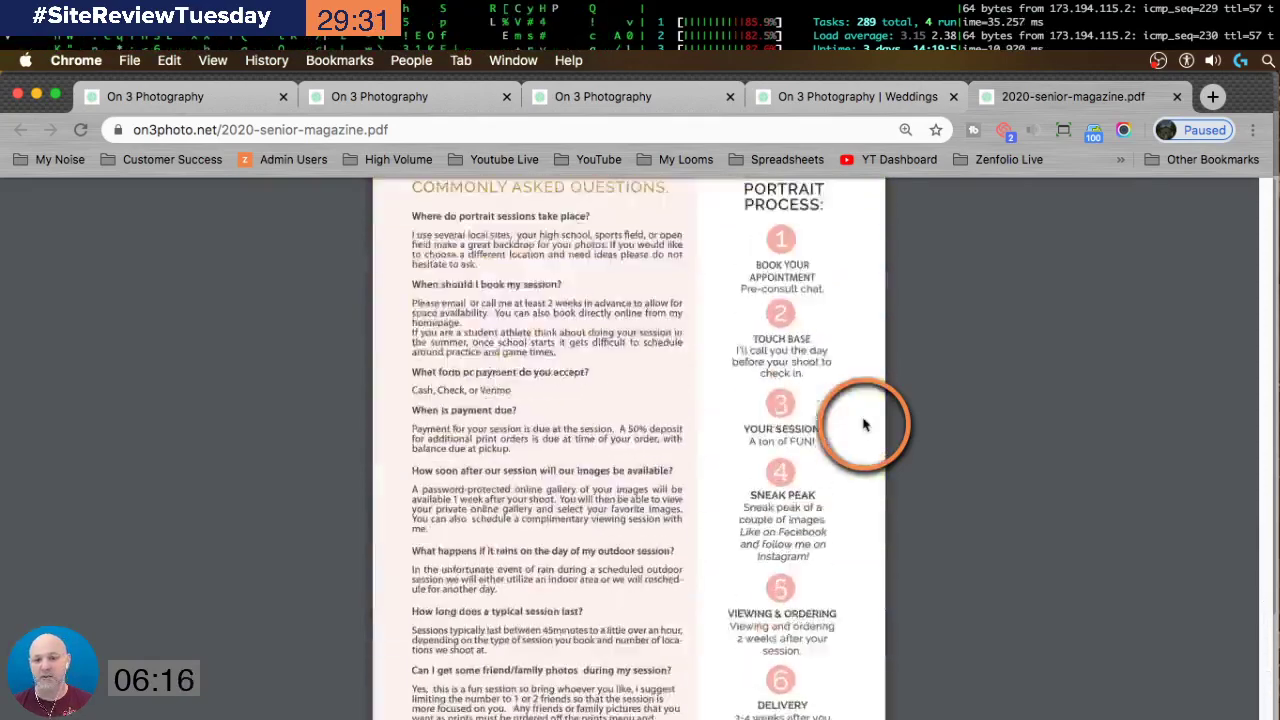
scroll(868, 425, up, 1)
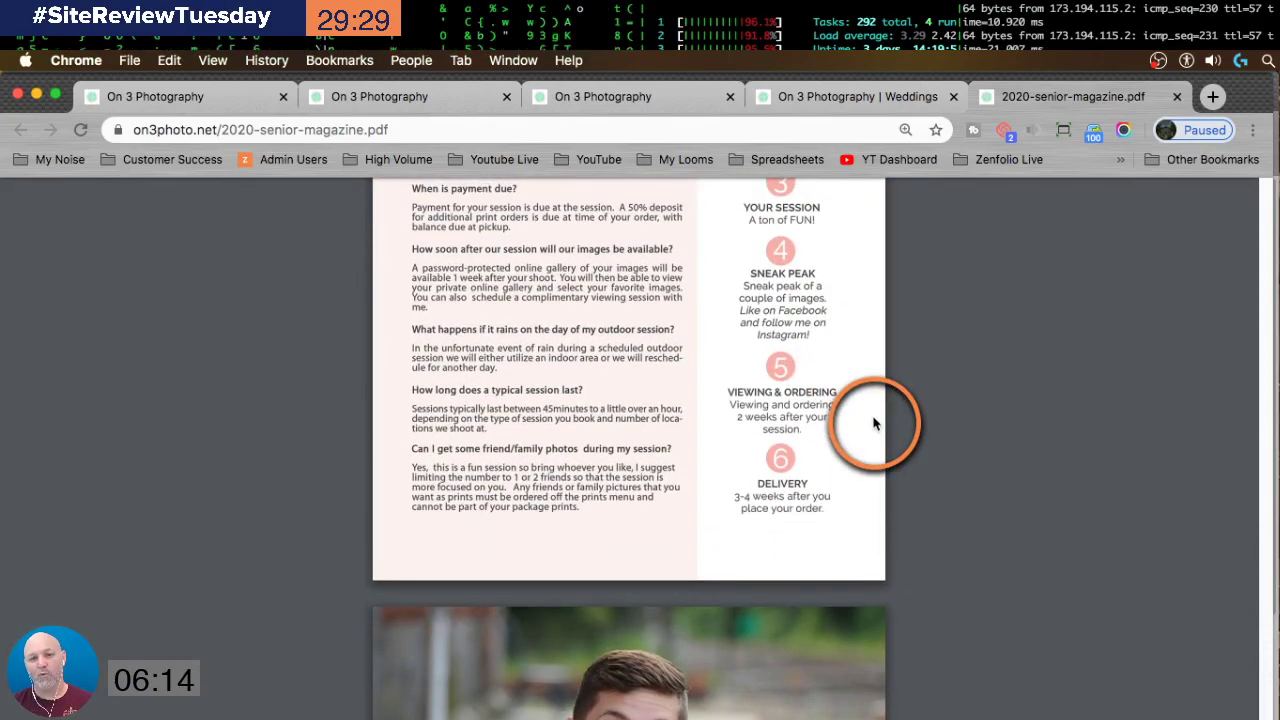
scroll(873, 423, down, 6)
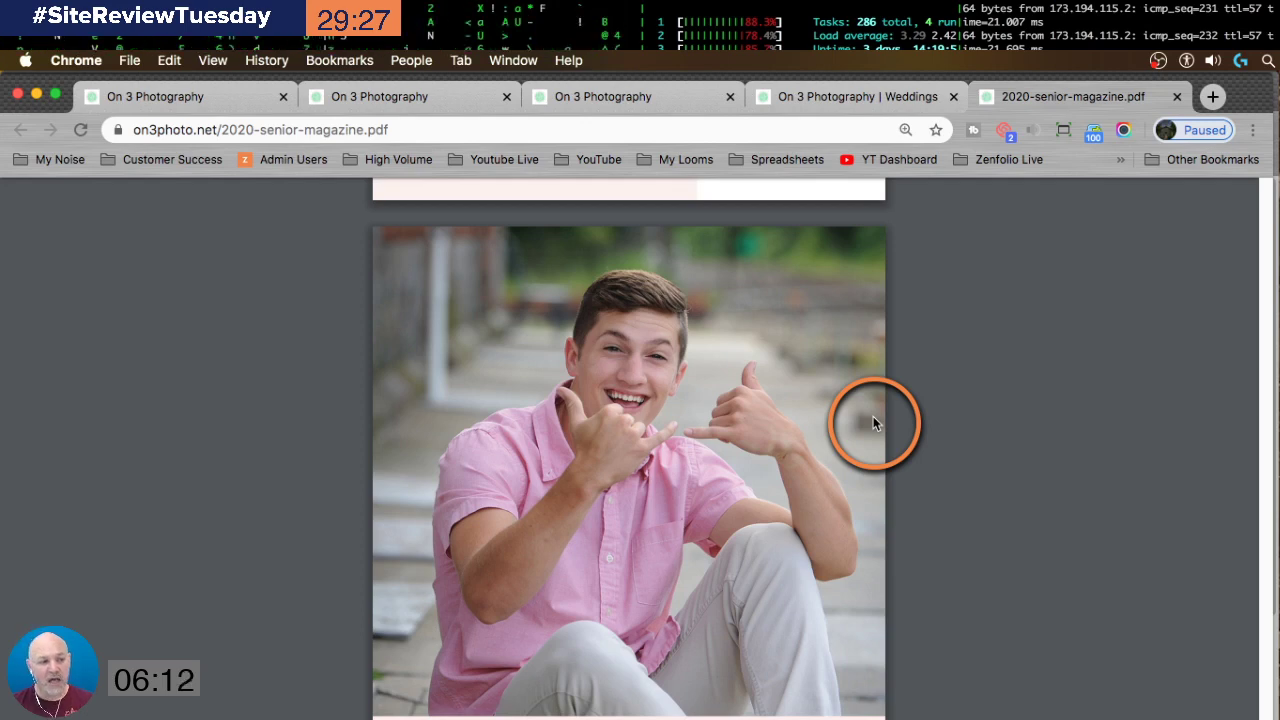
Step: Review the magazine backwards from the commonly asked questions through the photo collage to the Print Products & Extras pages
scroll(873, 423, up, 6)
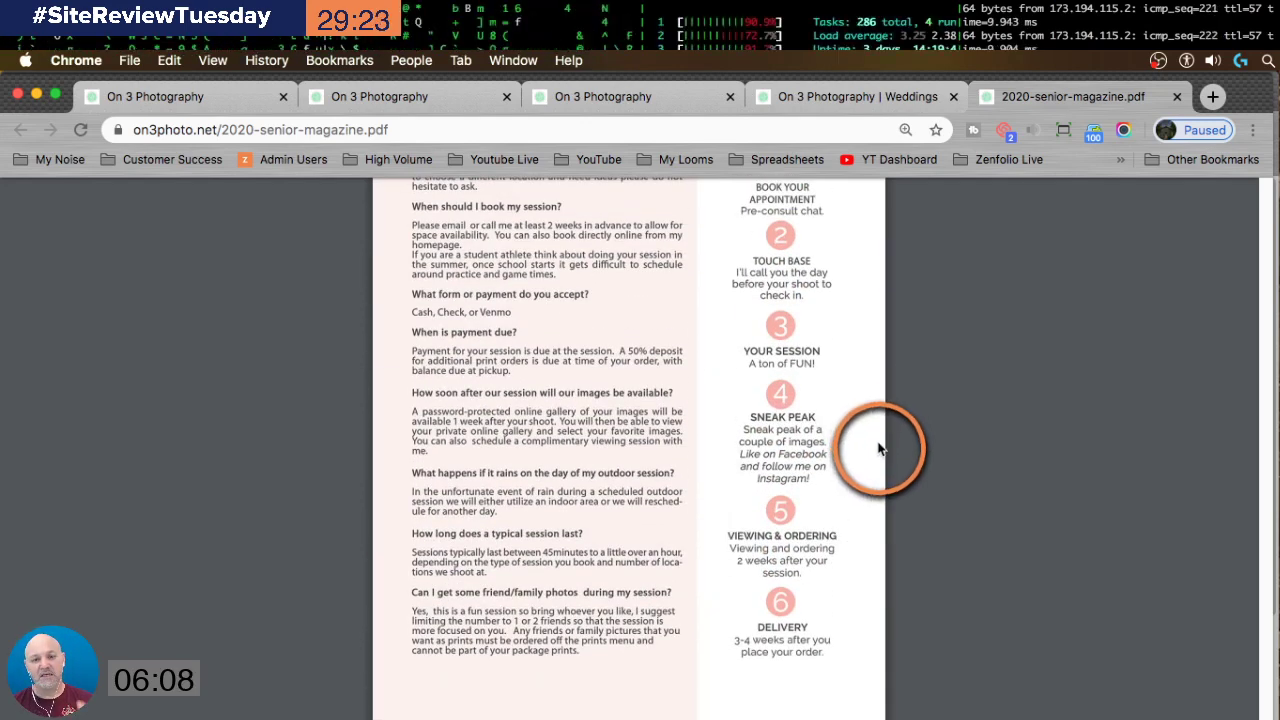
scroll(878, 447, up, 8)
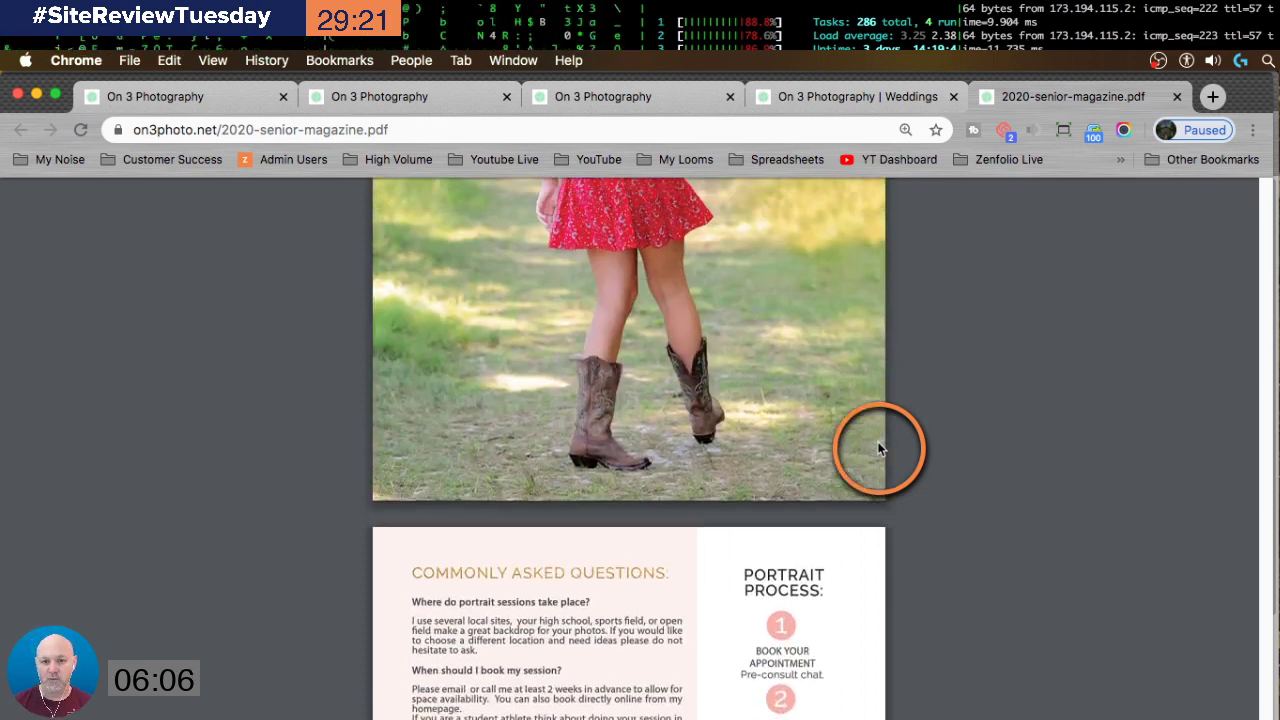
scroll(825, 435, up, 15)
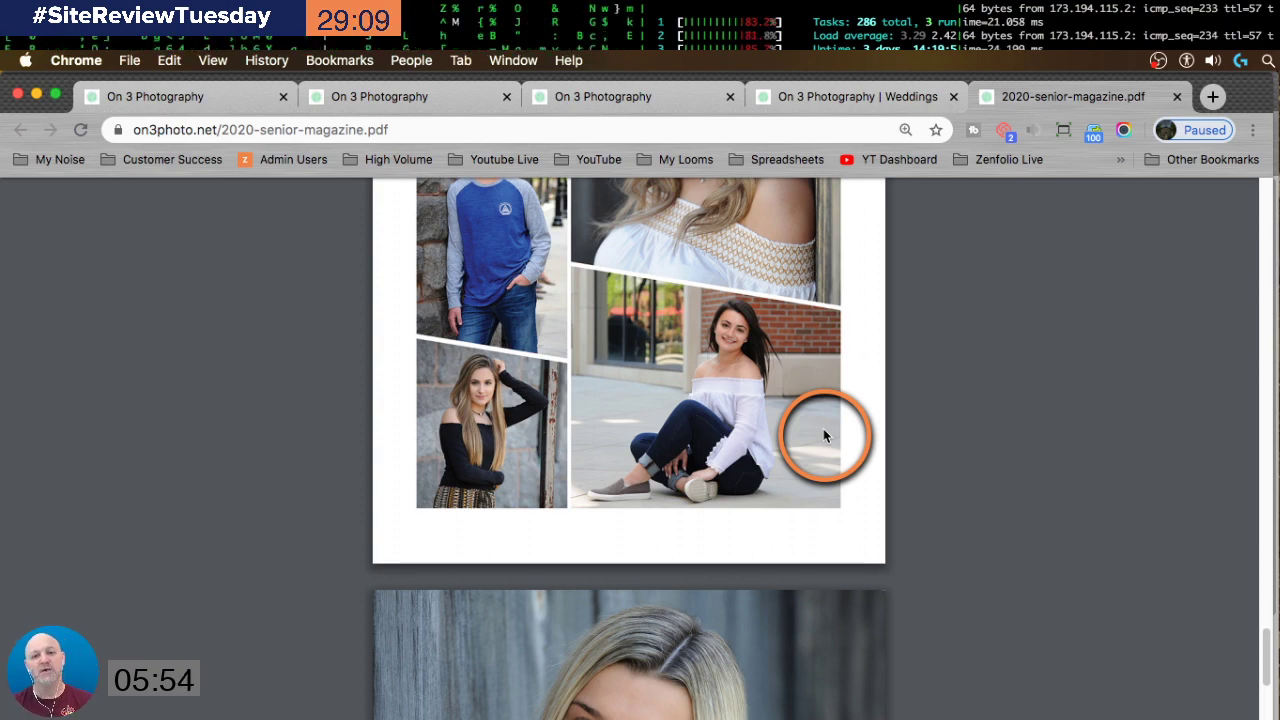
scroll(878, 437, down, 15)
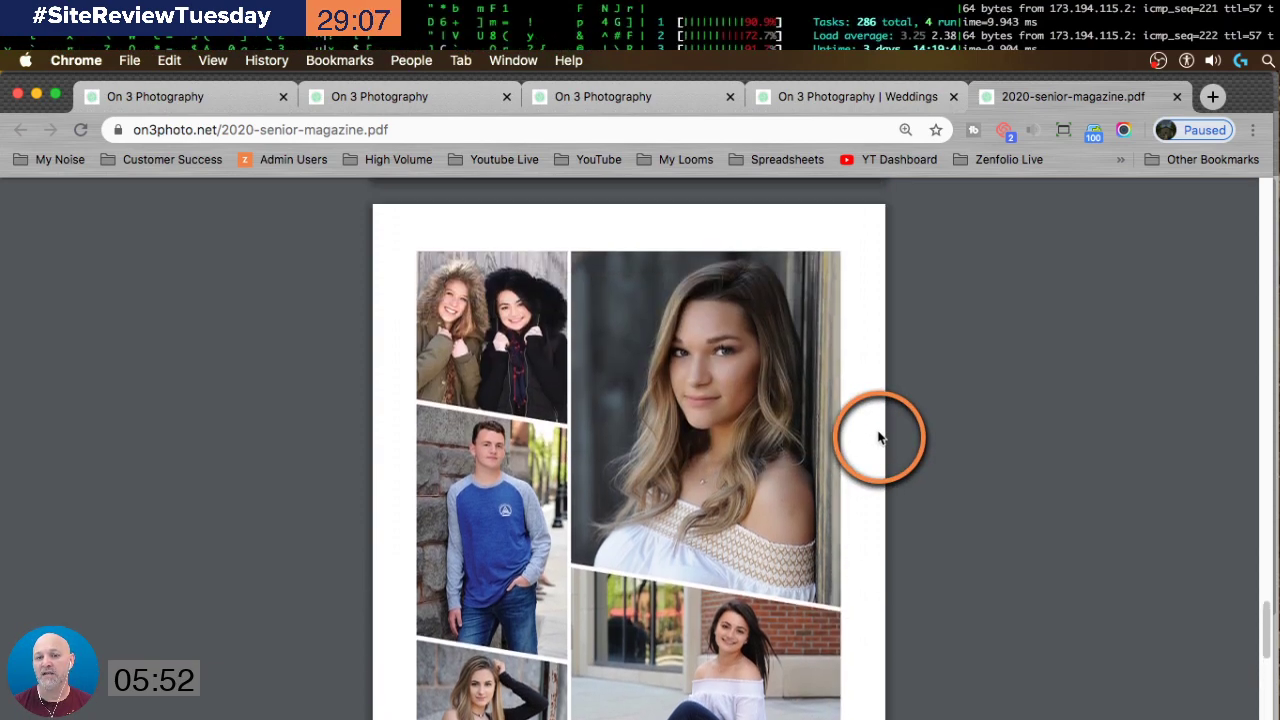
scroll(597, 399, up, 10)
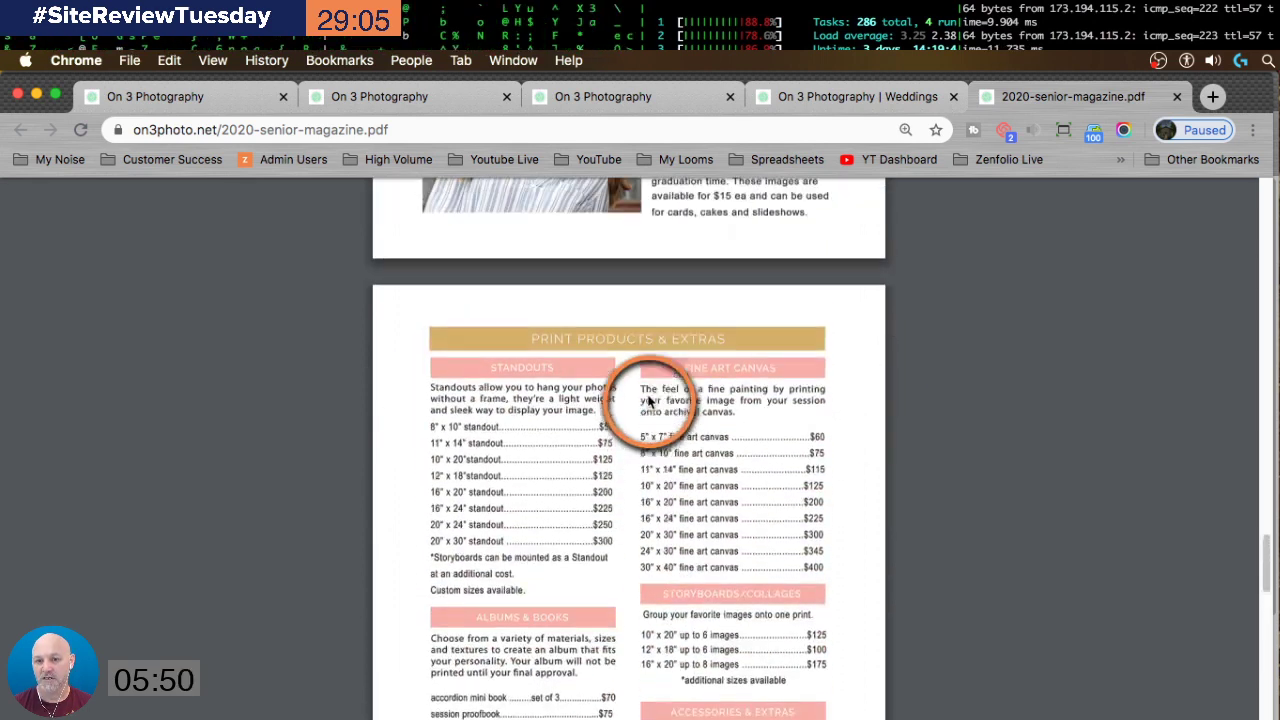
scroll(523, 528, up, 1)
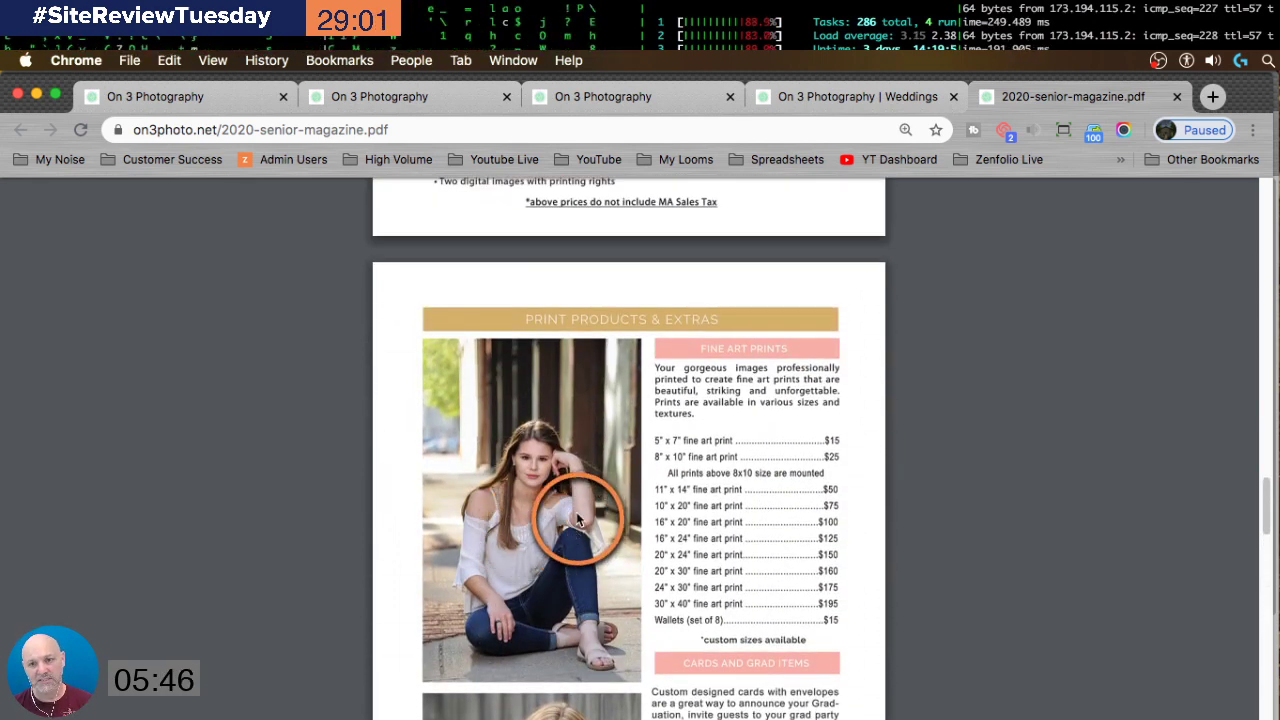
Step: Review the magazine backwards from Print Products & Extras through the Senior Portrait Packages page to the SENIORS cover
scroll(582, 526, up, 3)
scroll(576, 515, up, 1)
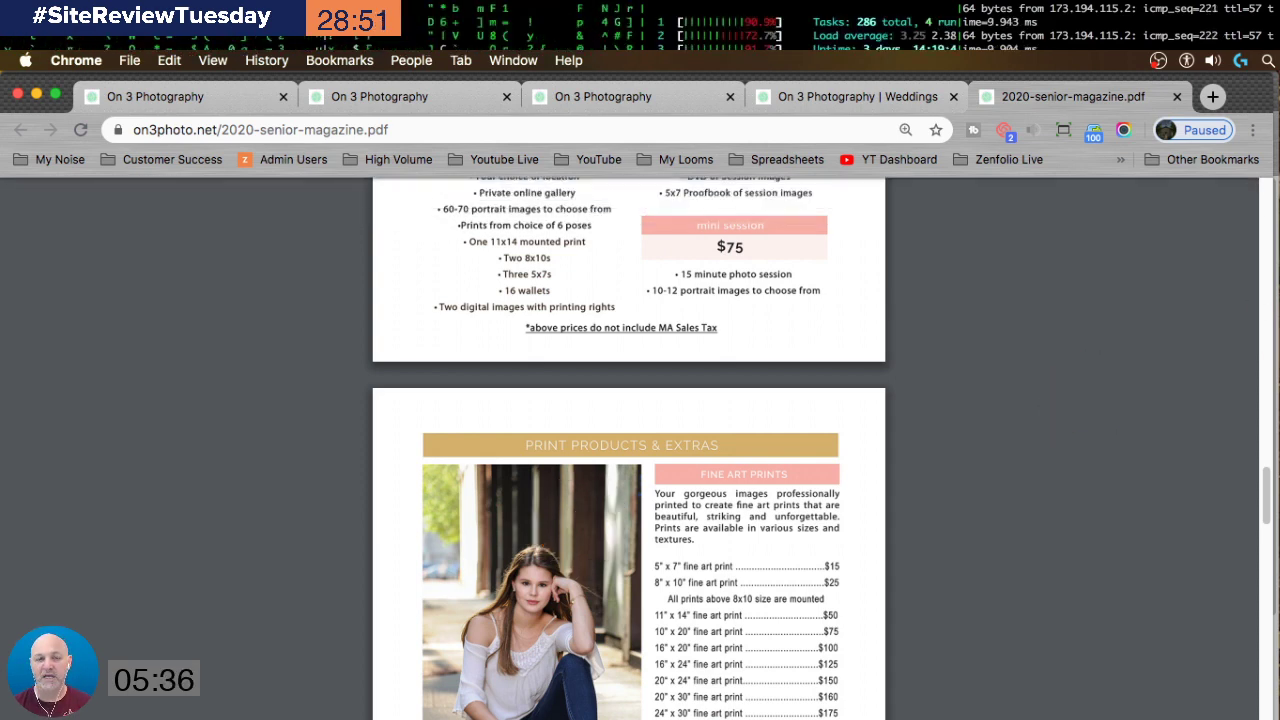
scroll(714, 612, up, 2)
scroll(714, 612, up, 20)
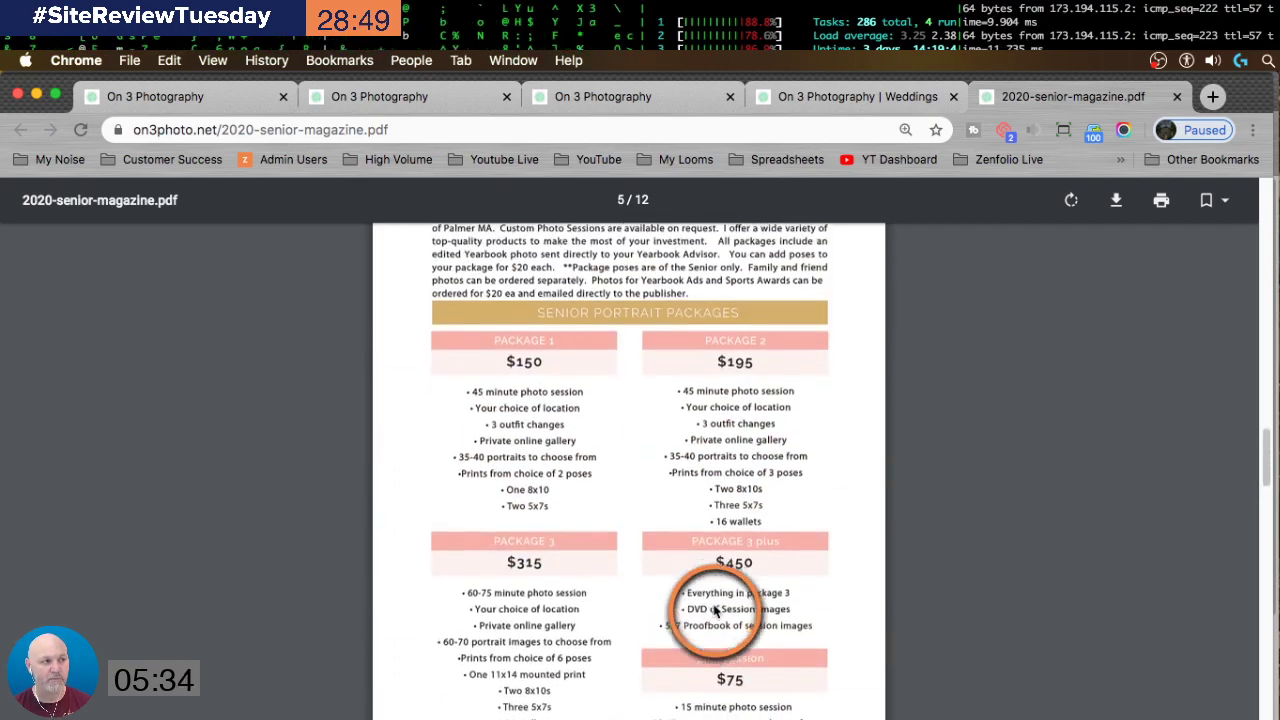
scroll(714, 610, up, 10)
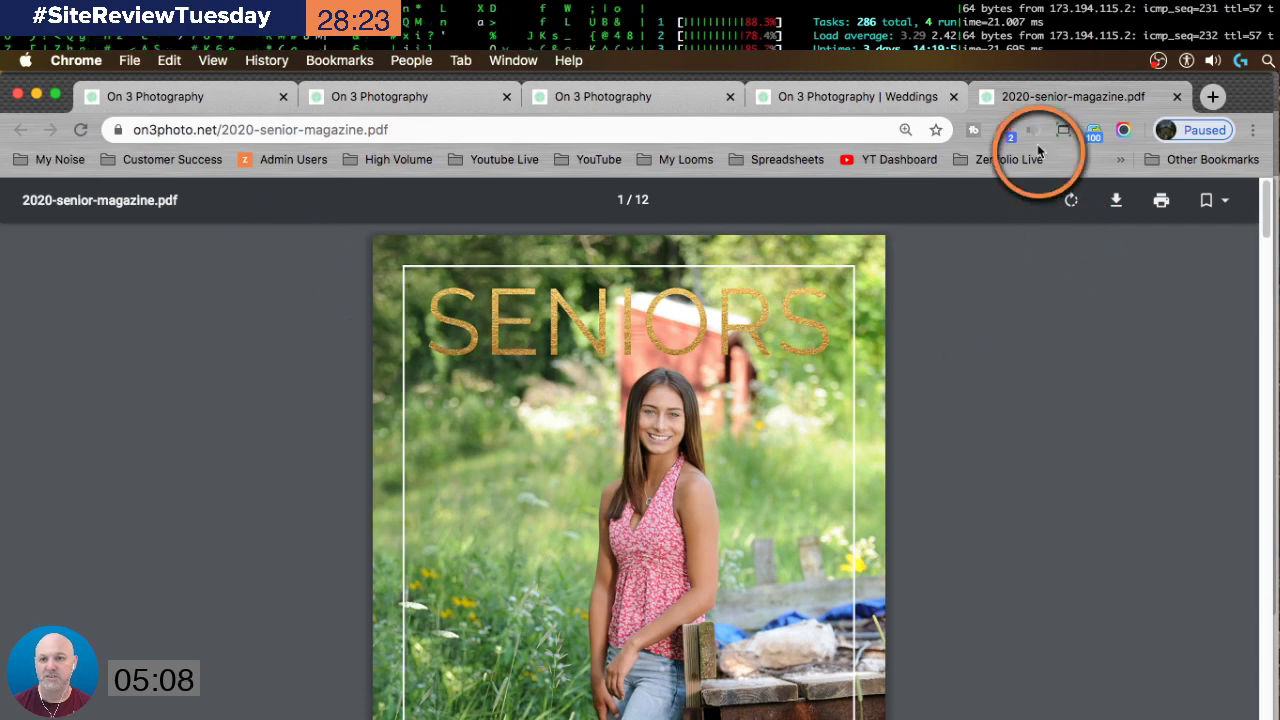
Step: Open the Contact page from the Weddings page and compare its layout with the senior magazine's cover
click(870, 96)
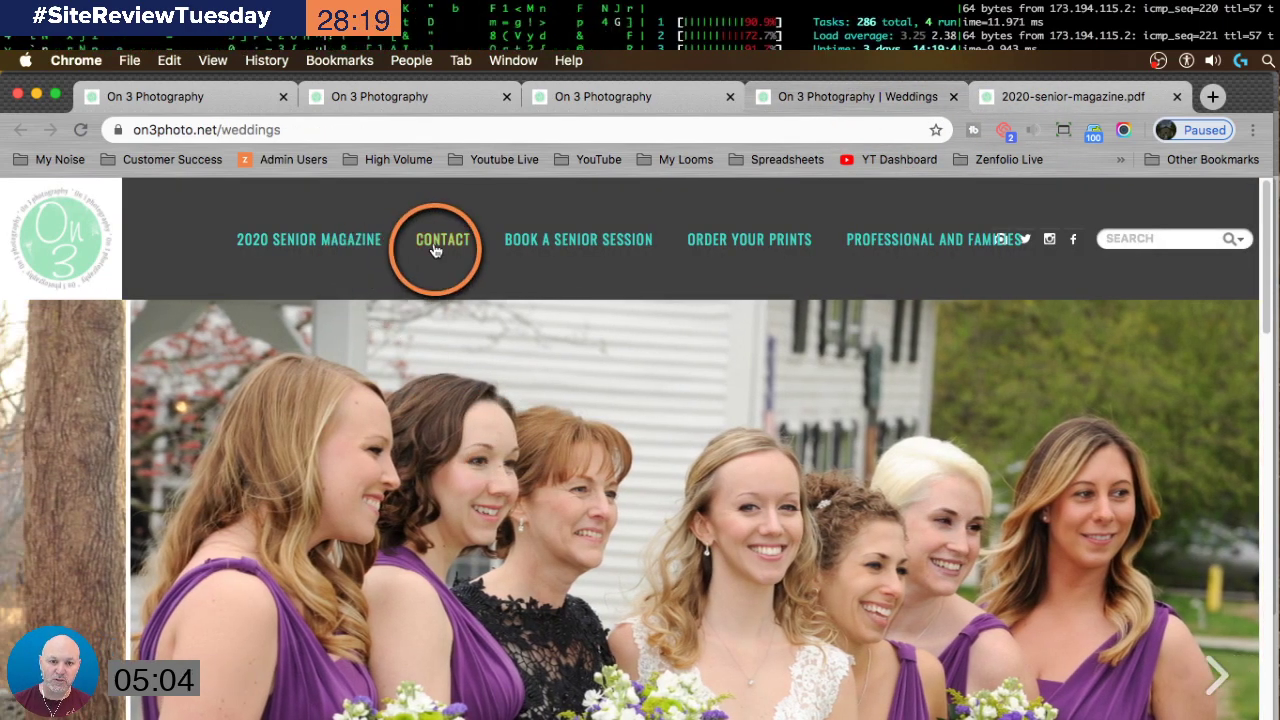
click(437, 240)
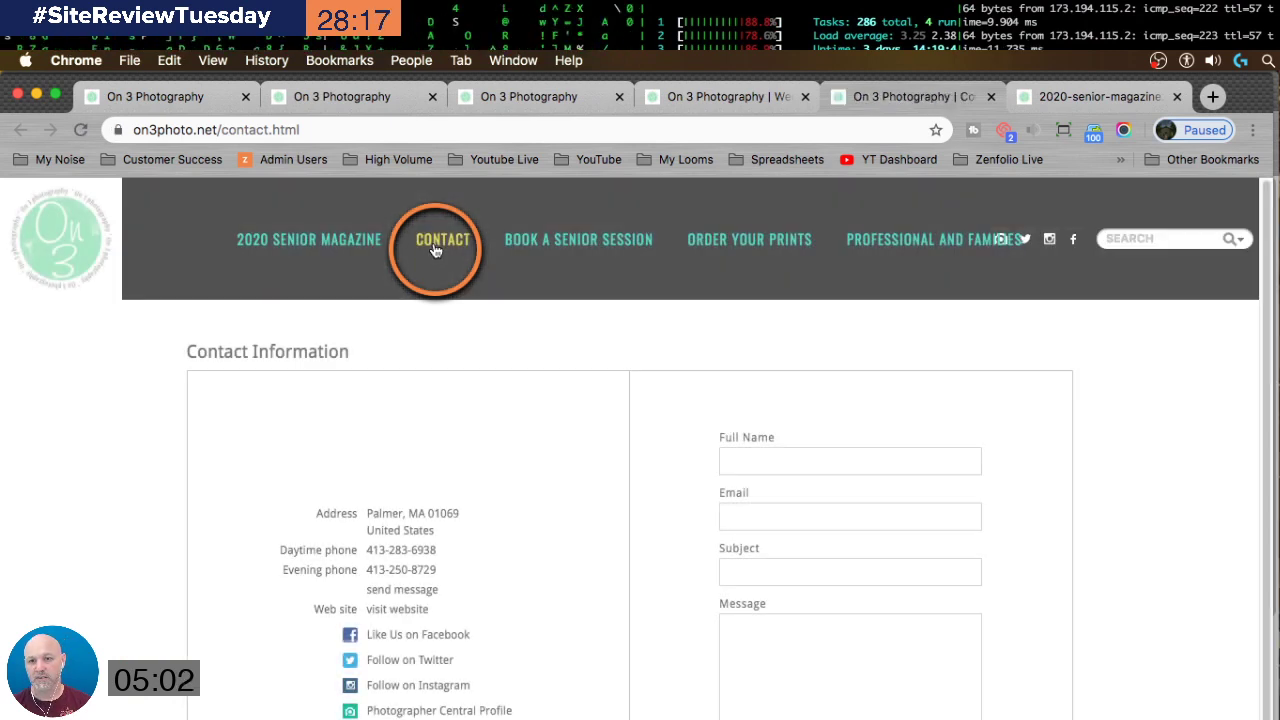
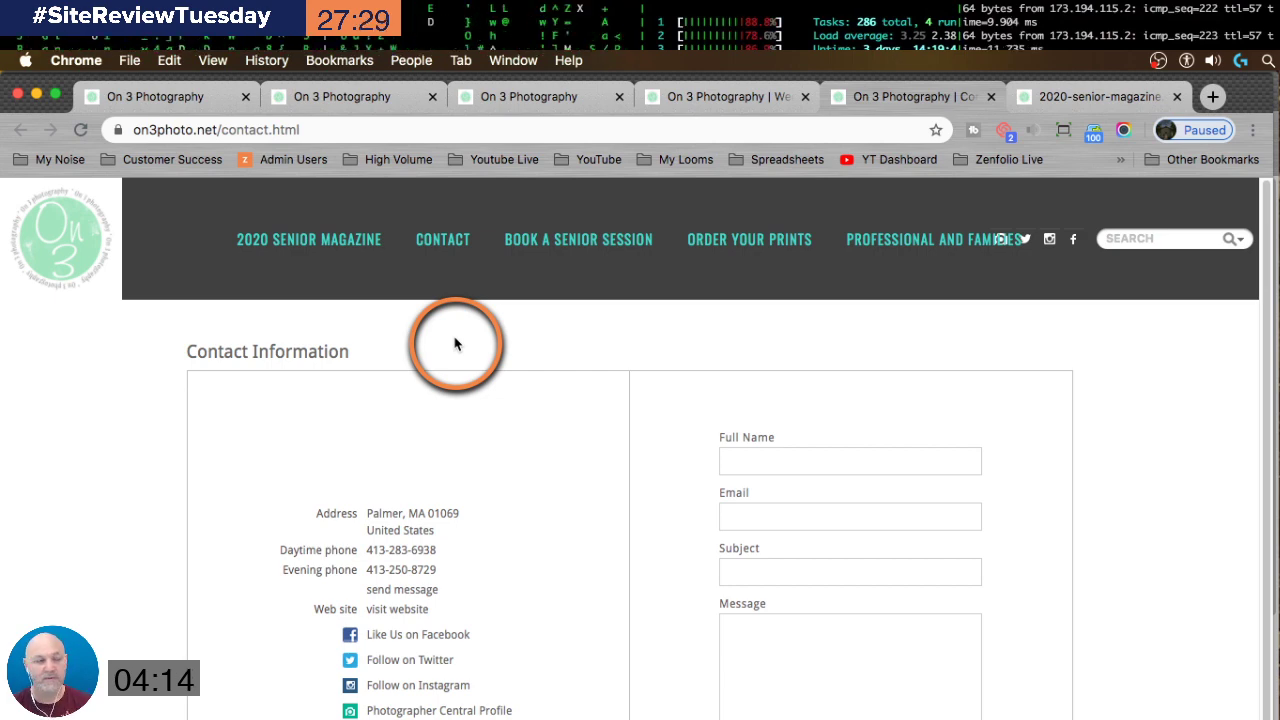
click(1115, 96)
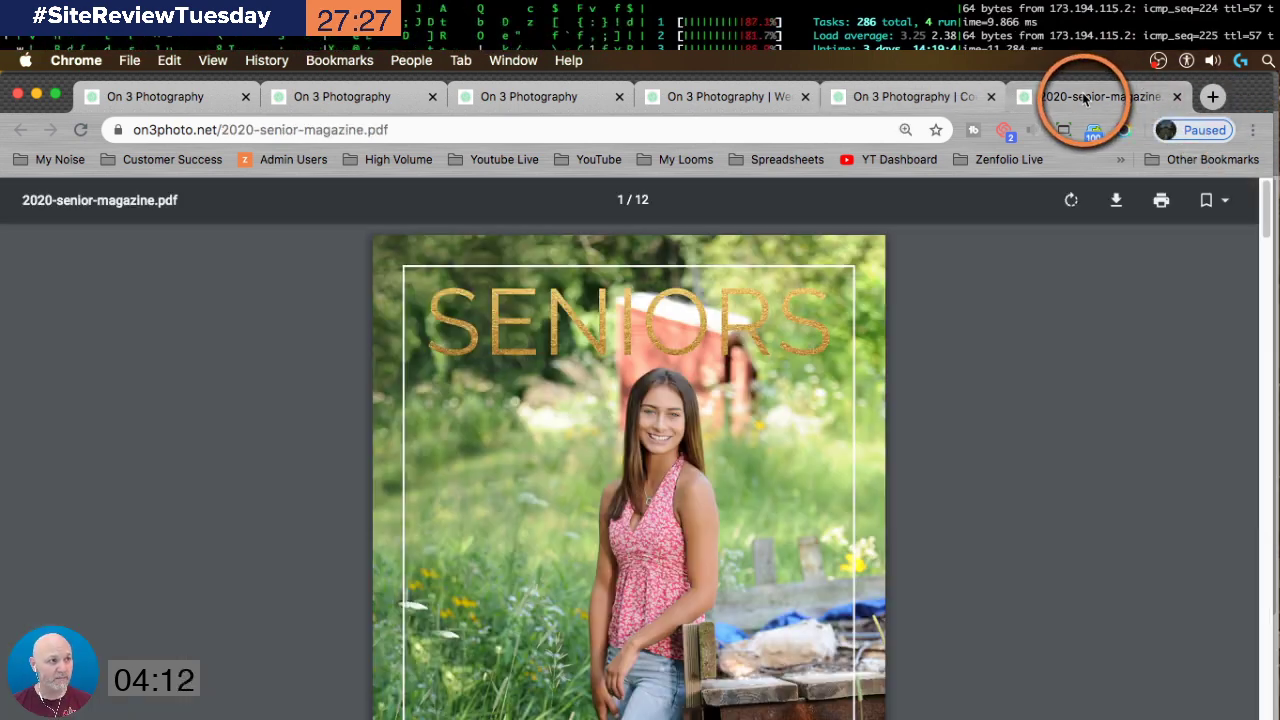
click(935, 98)
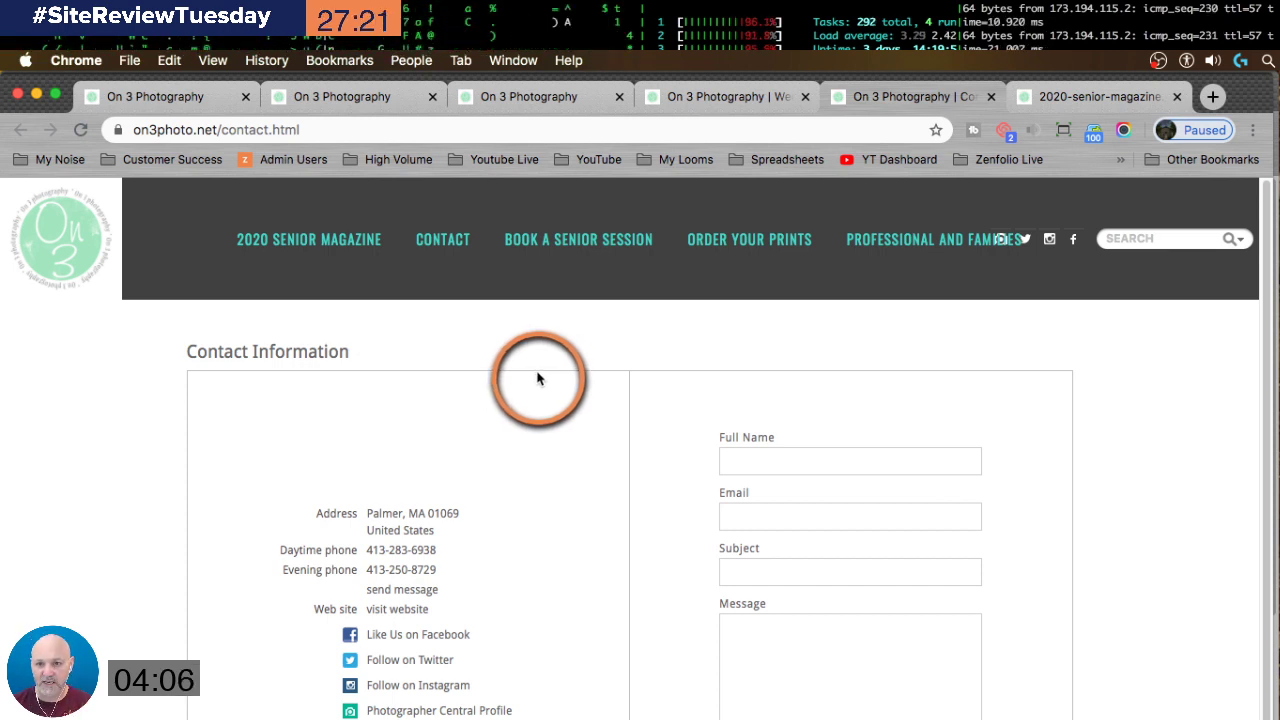
Step: Open the Book a Senior Session page and examine its portrait session options down to the page end
click(564, 244)
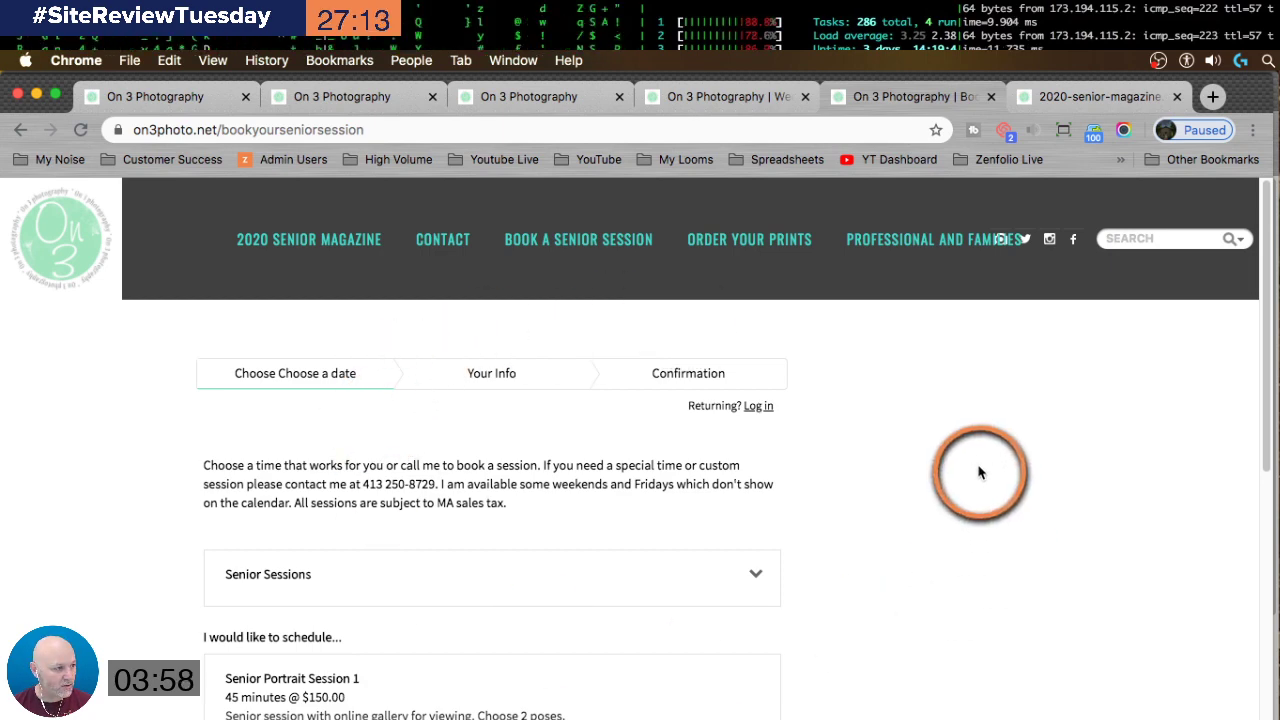
scroll(981, 445, down, 6)
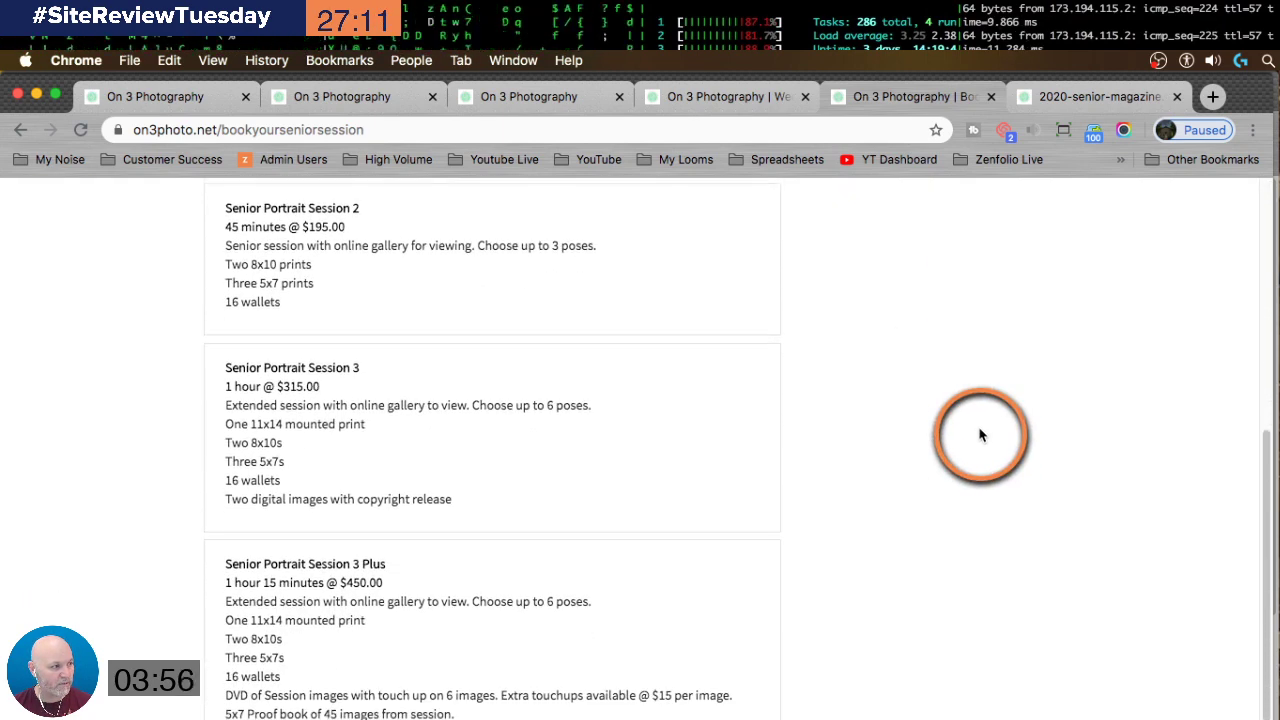
scroll(981, 435, down, 5)
scroll(980, 437, up, 2)
scroll(975, 442, down, 2)
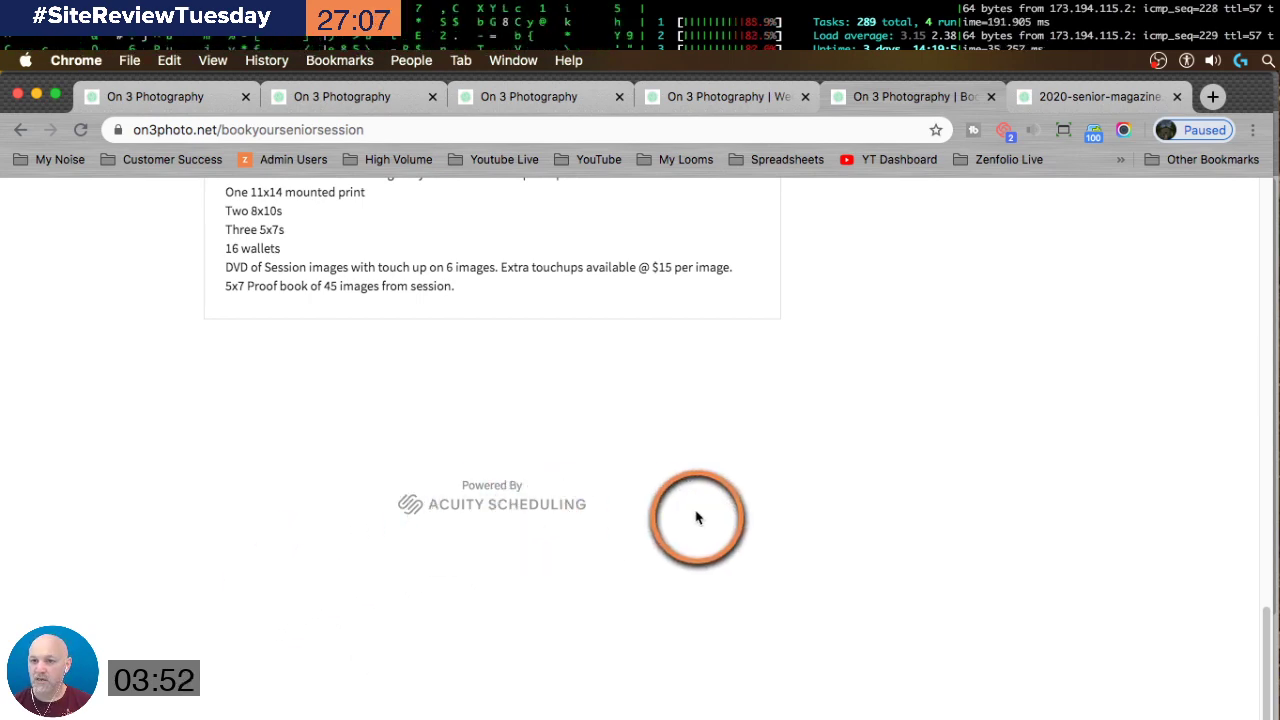
scroll(698, 517, up, 3)
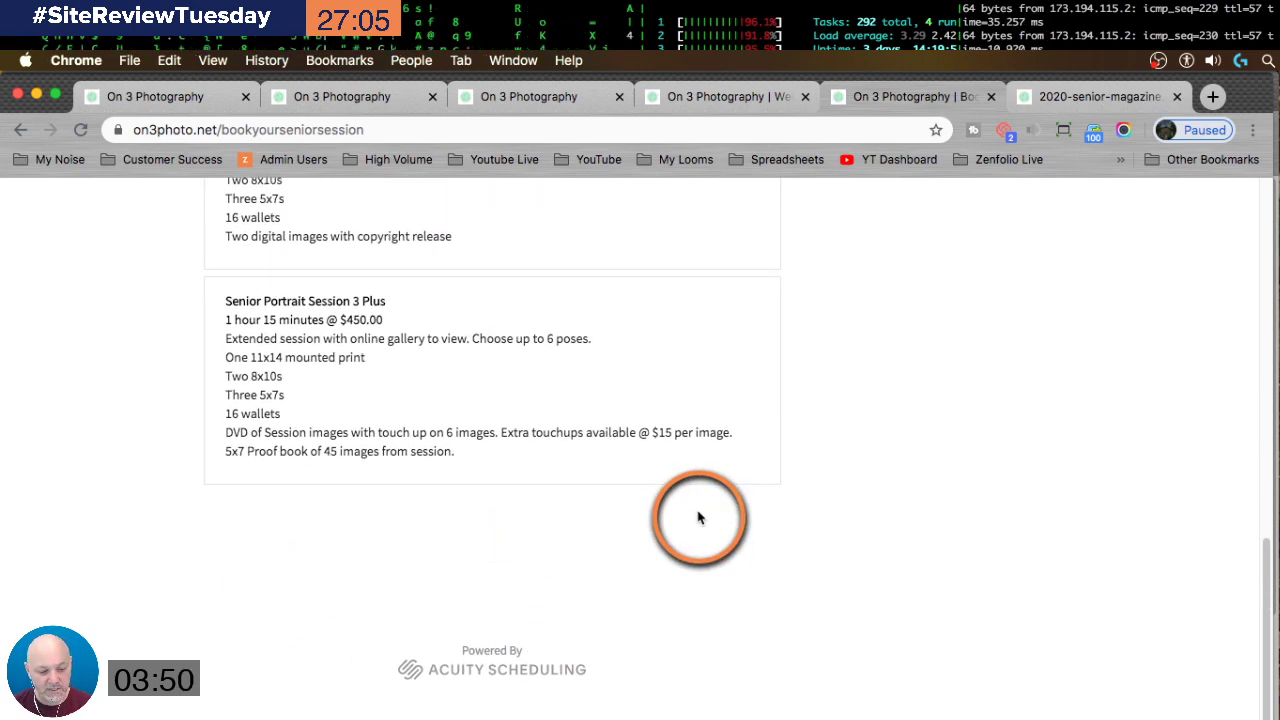
Step: View the senior session booking page in full screen and review it from the booking steps to the footer and back
key(ctrl+super+f)
scroll(698, 517, up, 15)
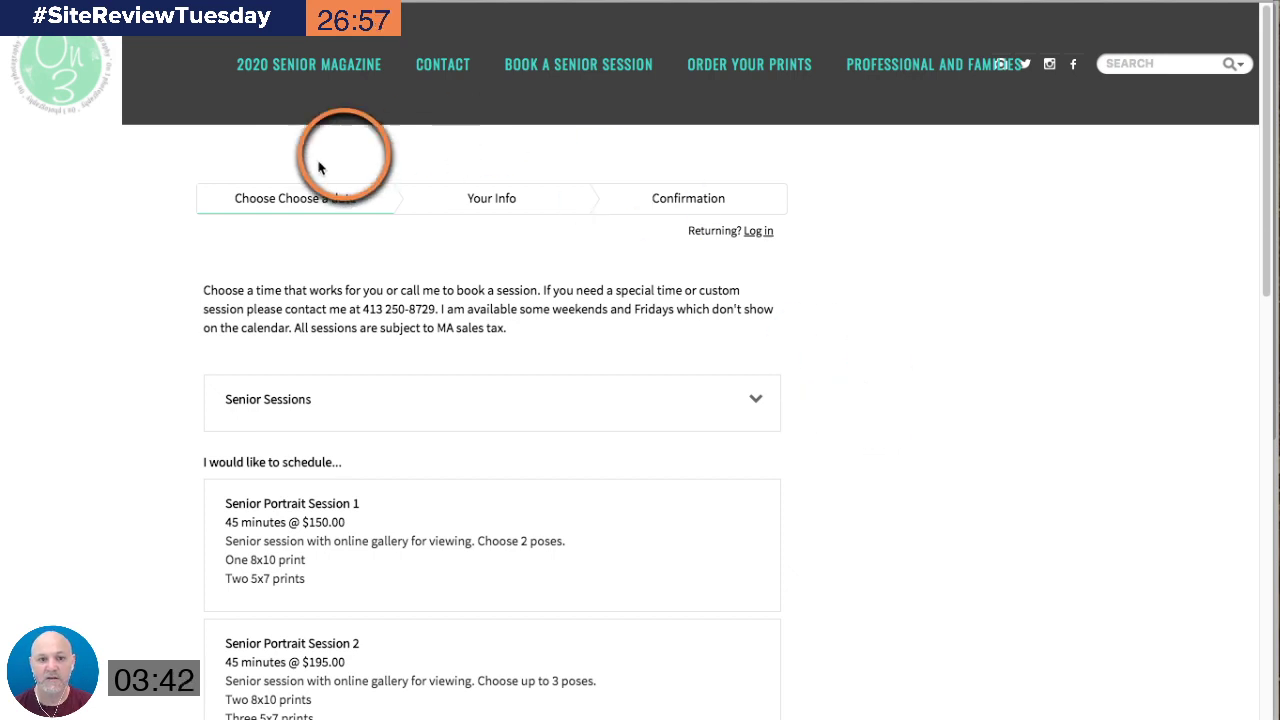
scroll(440, 222, down, 3)
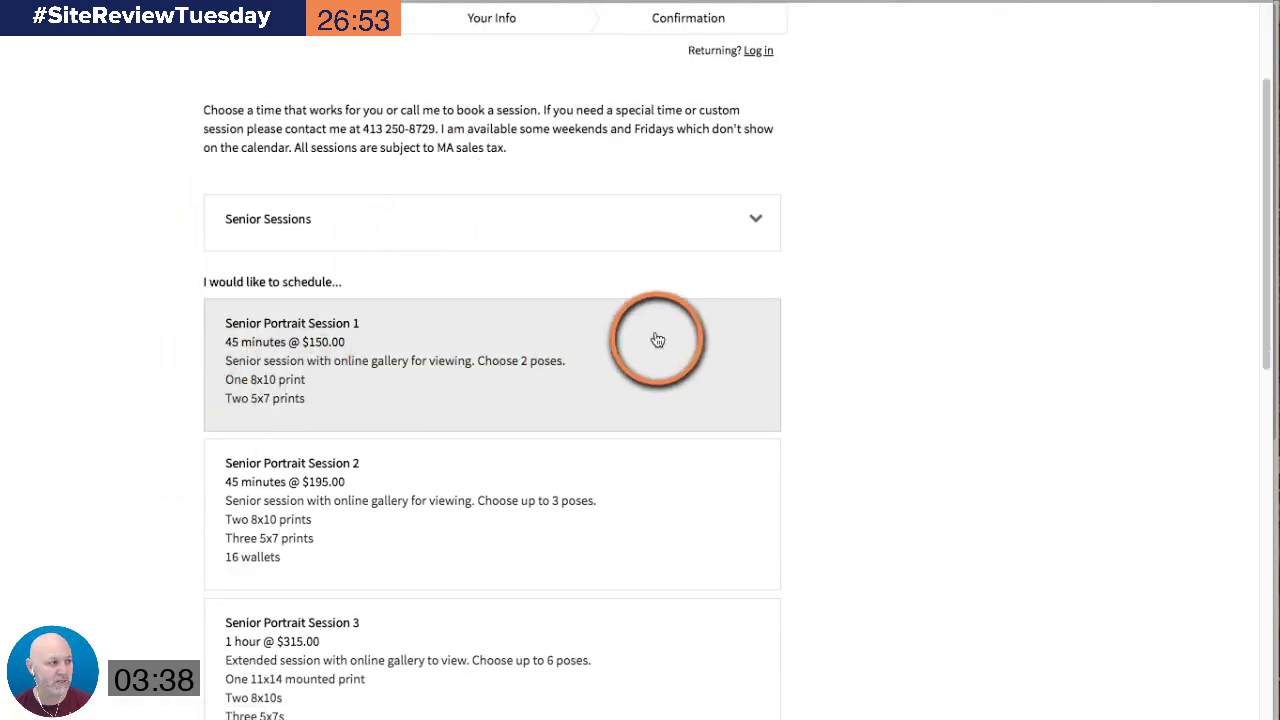
scroll(849, 292, down, 5)
scroll(849, 292, down, 5)
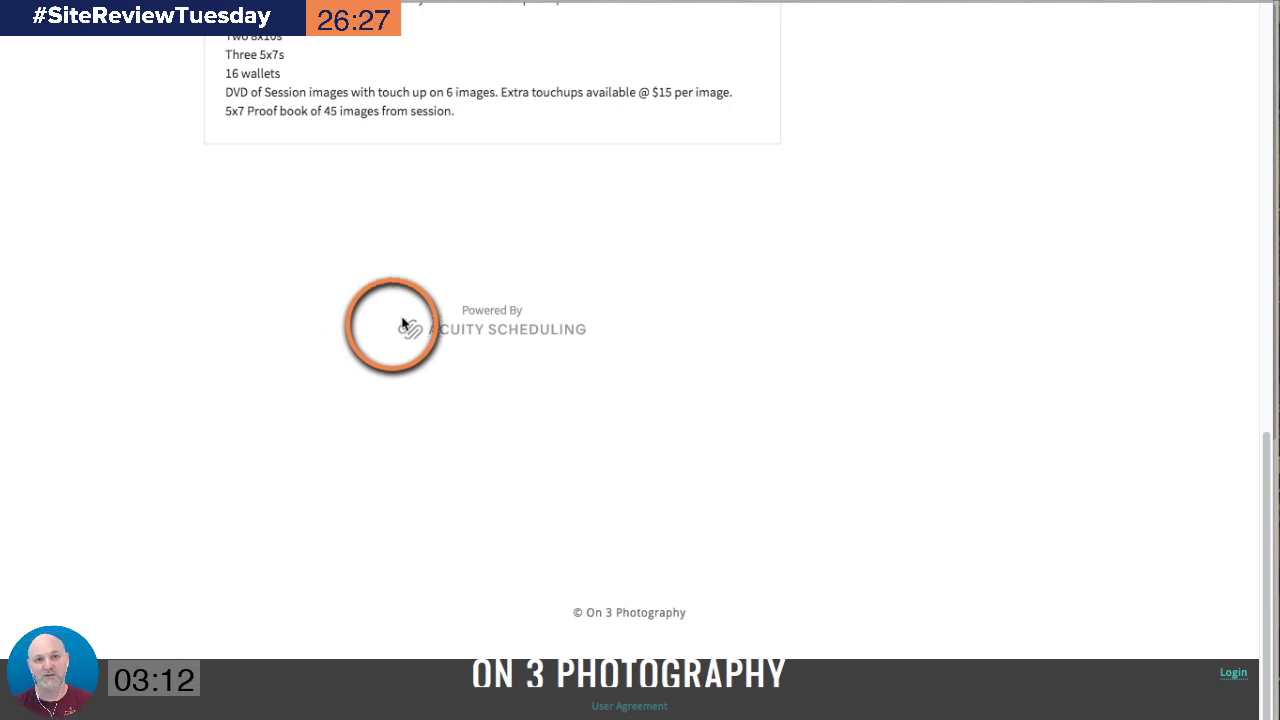
scroll(414, 323, up, 5)
scroll(965, 377, up, 2)
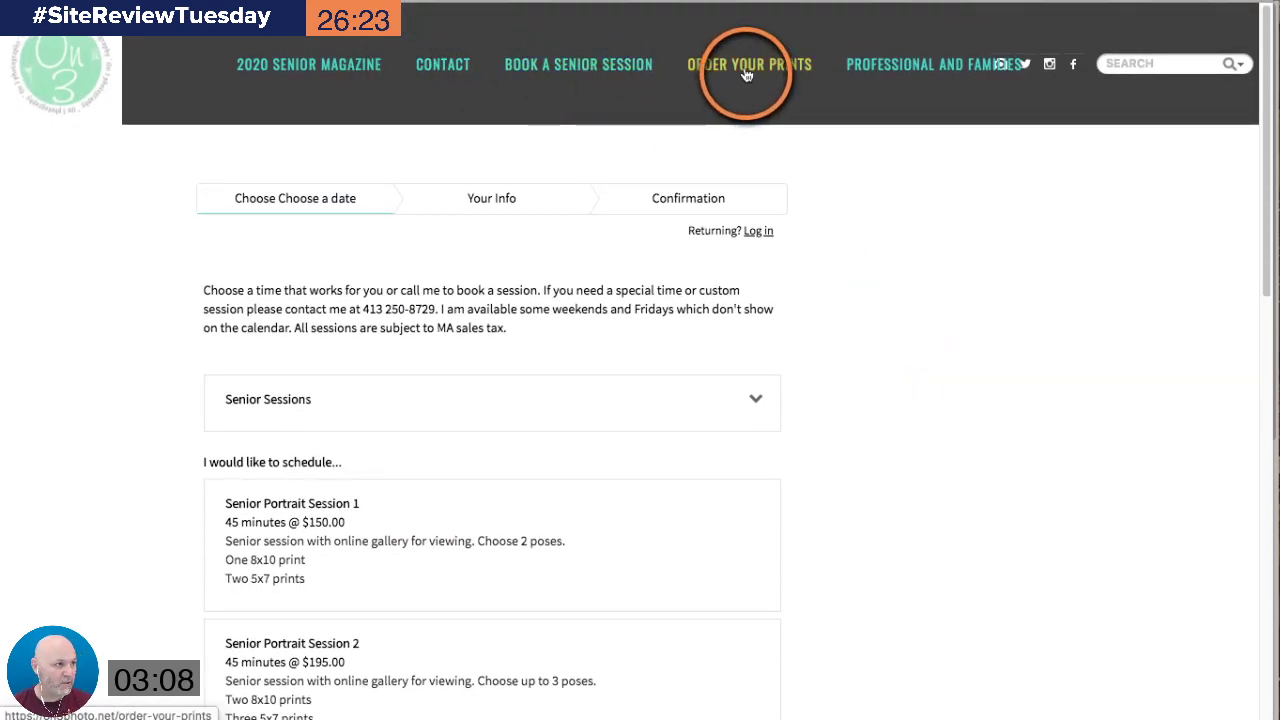
Step: Open the Order Your Prints page and examine its order session description and April 2020 appointment calendar
click(746, 72)
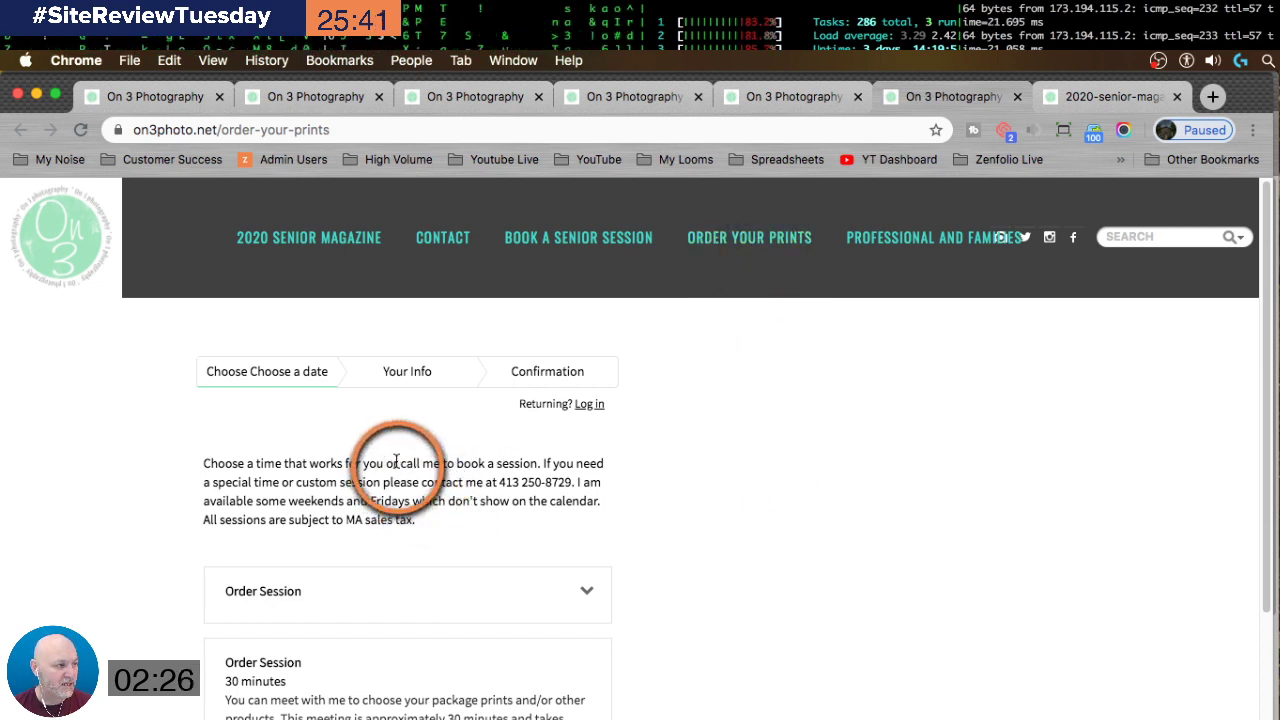
scroll(396, 460, down, 3)
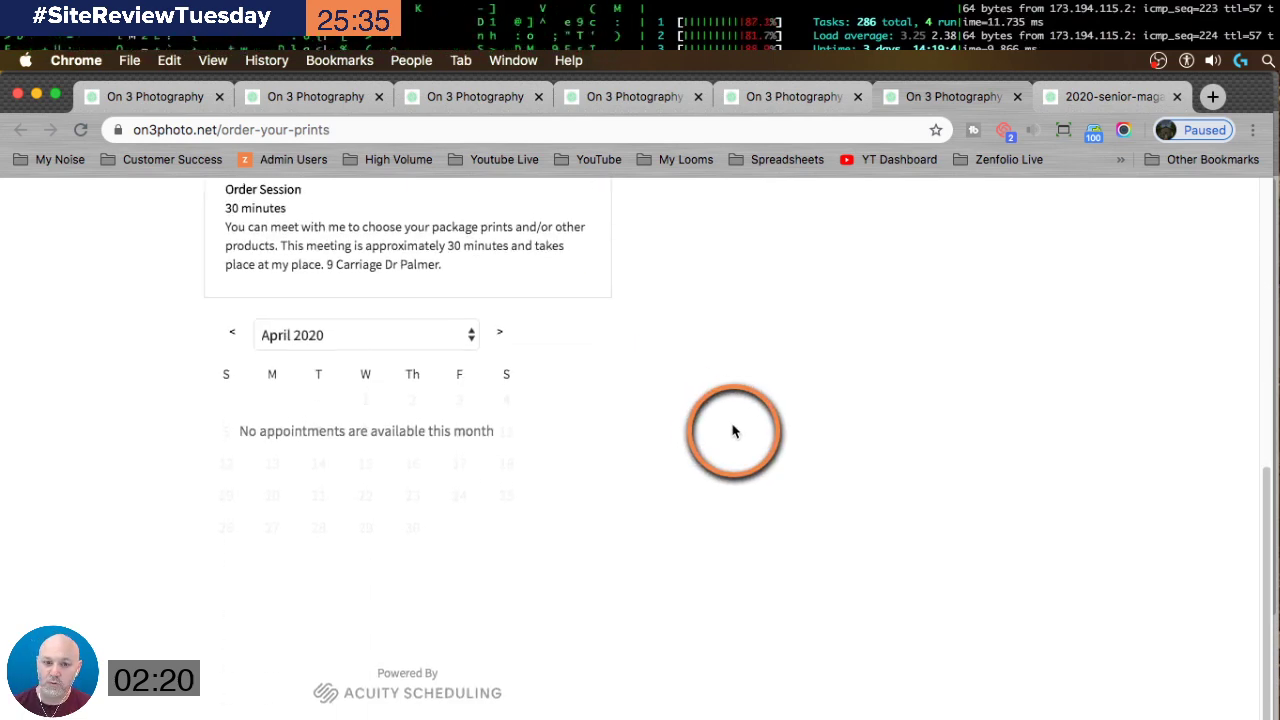
scroll(733, 431, up, 3)
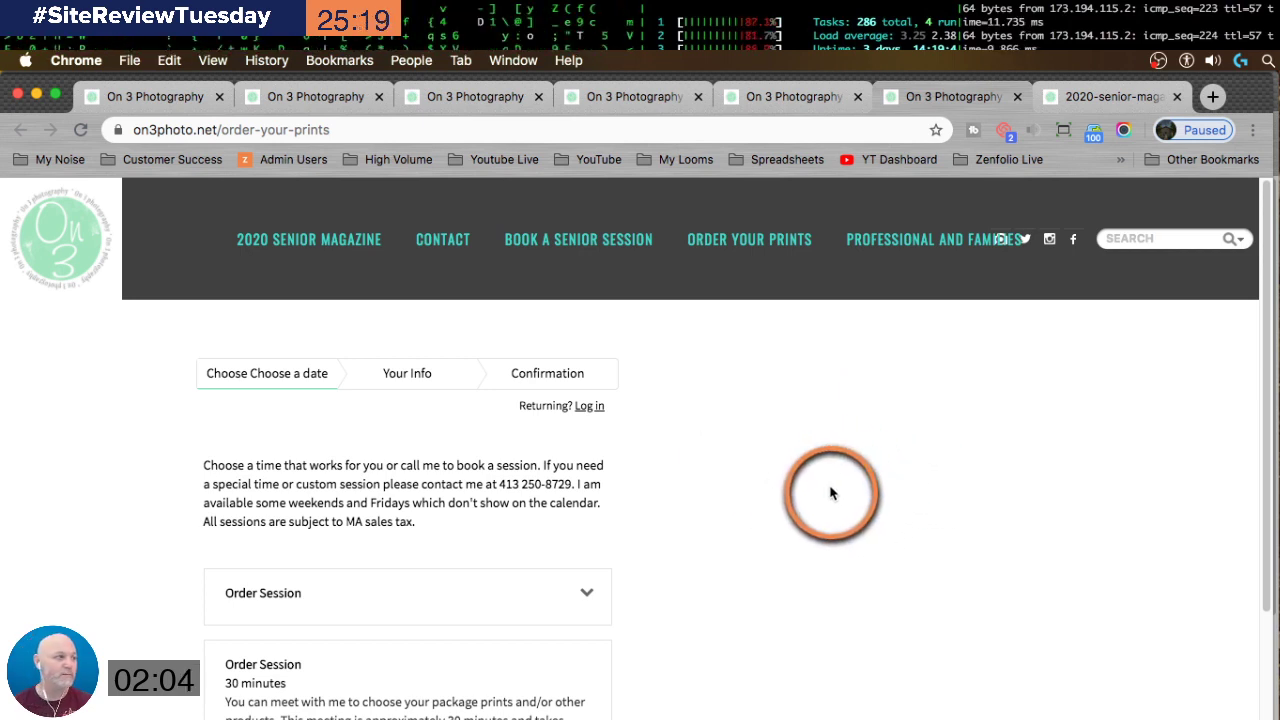
Step: Open the Professional and Families booking page and widen the browser window to check how the navigation menu fits
click(929, 250)
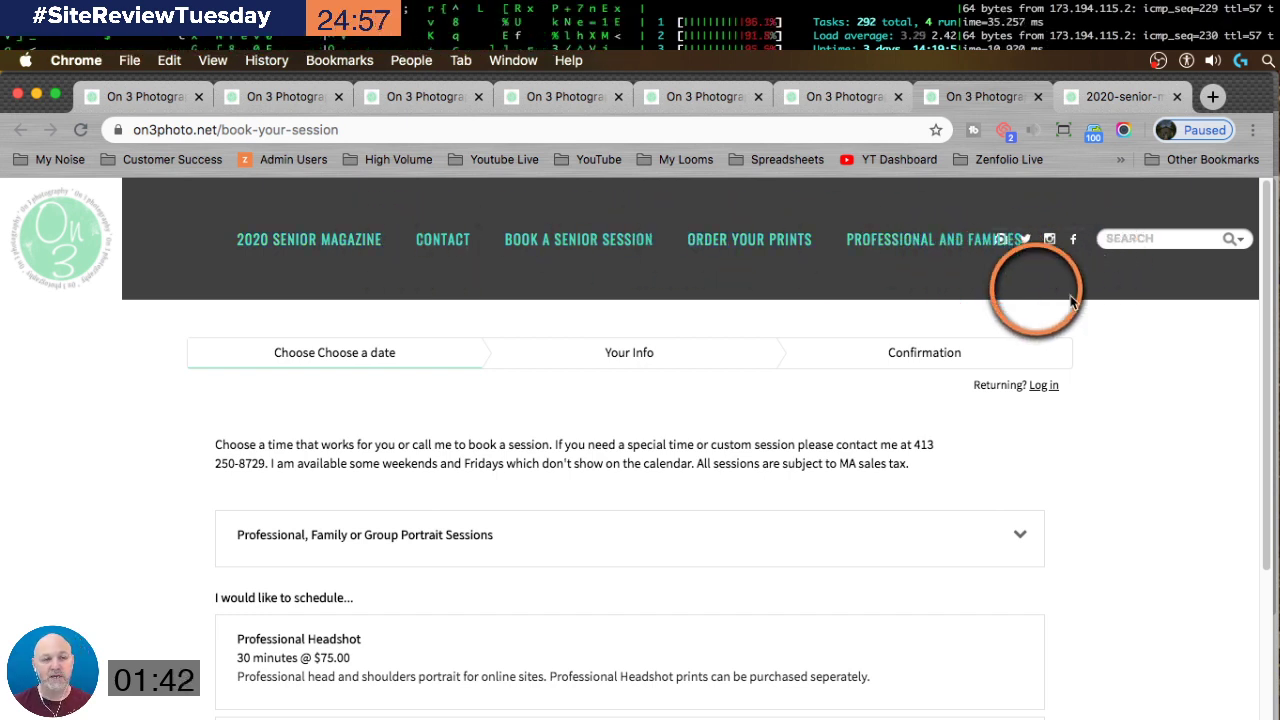
mouse_move(1274, 423)
mouse_down()
mouse_move(1279, 443)
mouse_move(1182, 443)
mouse_move(1279, 443)
mouse_up()
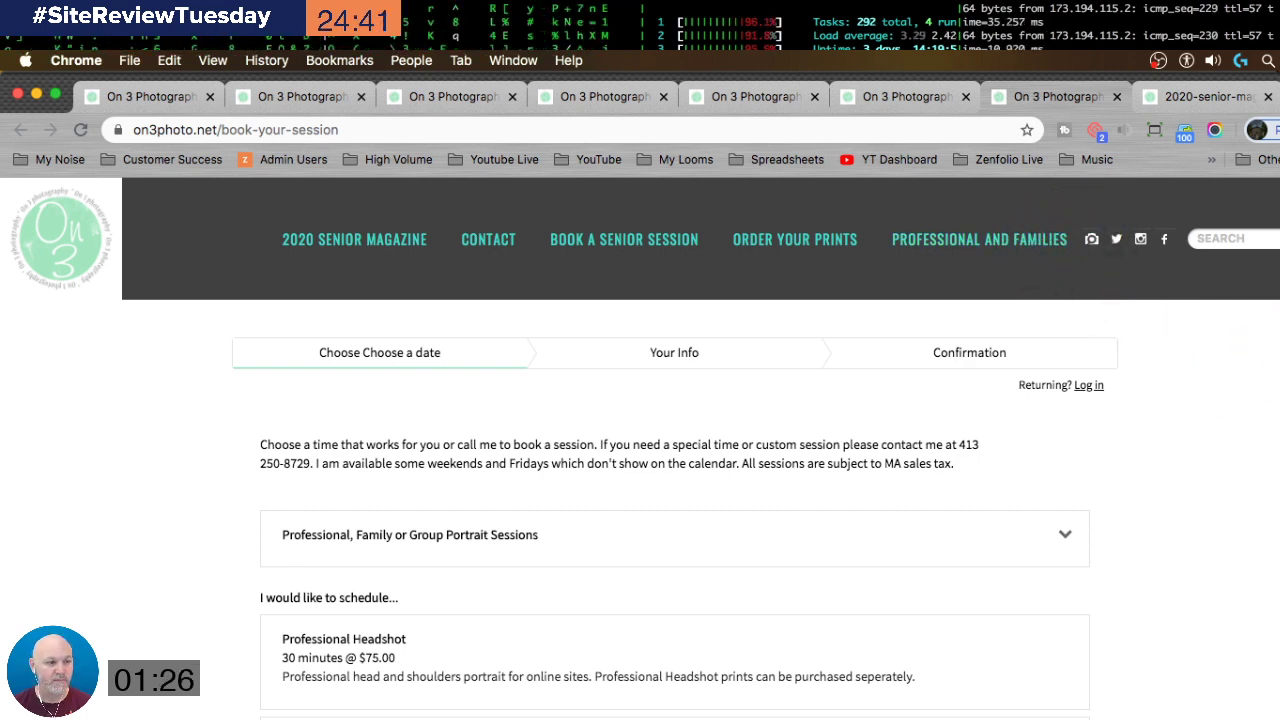
drag(1279, 443, 1279, 443)
click(1189, 267)
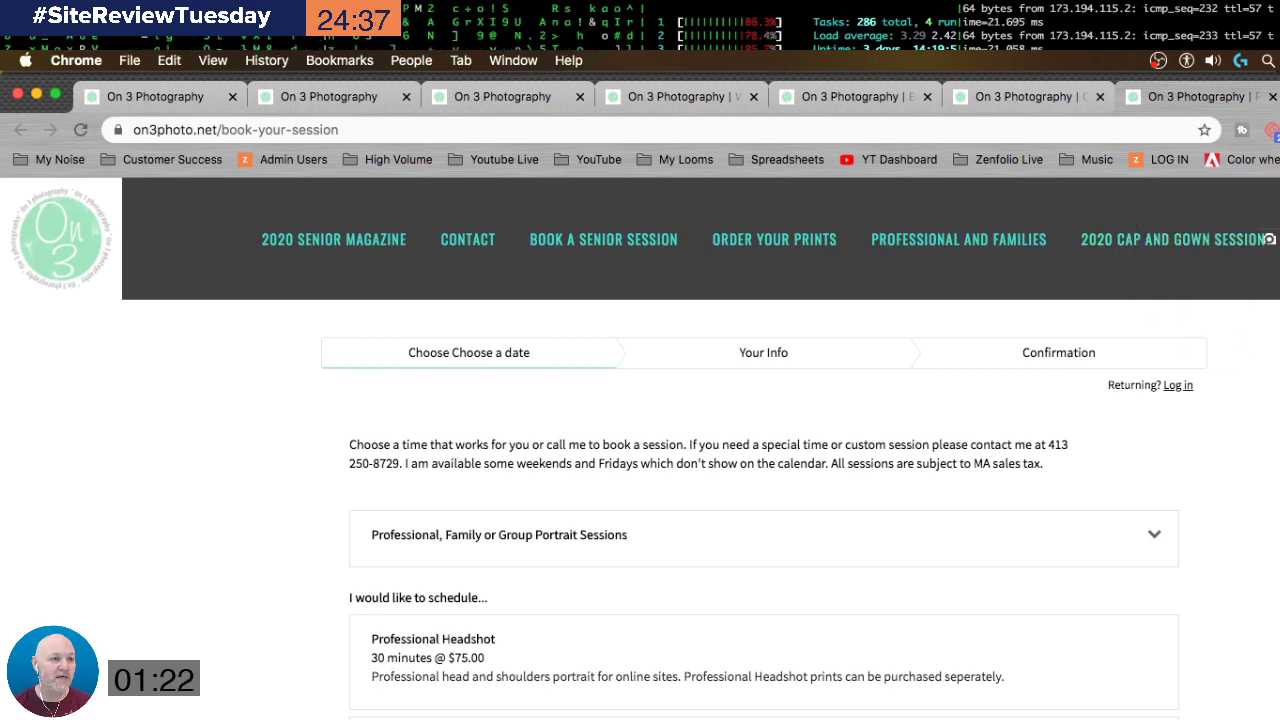
Step: Narrow the browser window to recheck the navigation menu, and return to the site's home page
mouse_move(1279, 371)
mouse_down()
mouse_move(1114, 371)
mouse_move(1234, 371)
mouse_move(1275, 352)
mouse_up()
click(1188, 395)
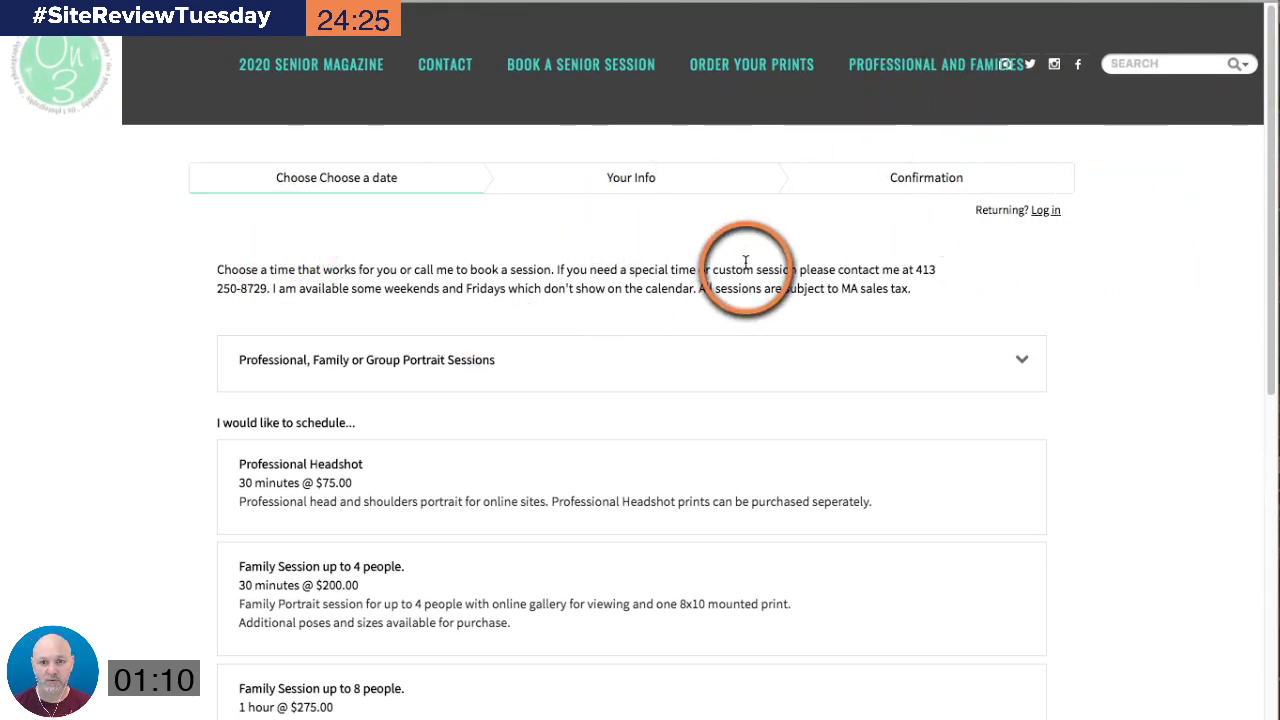
click(868, 64)
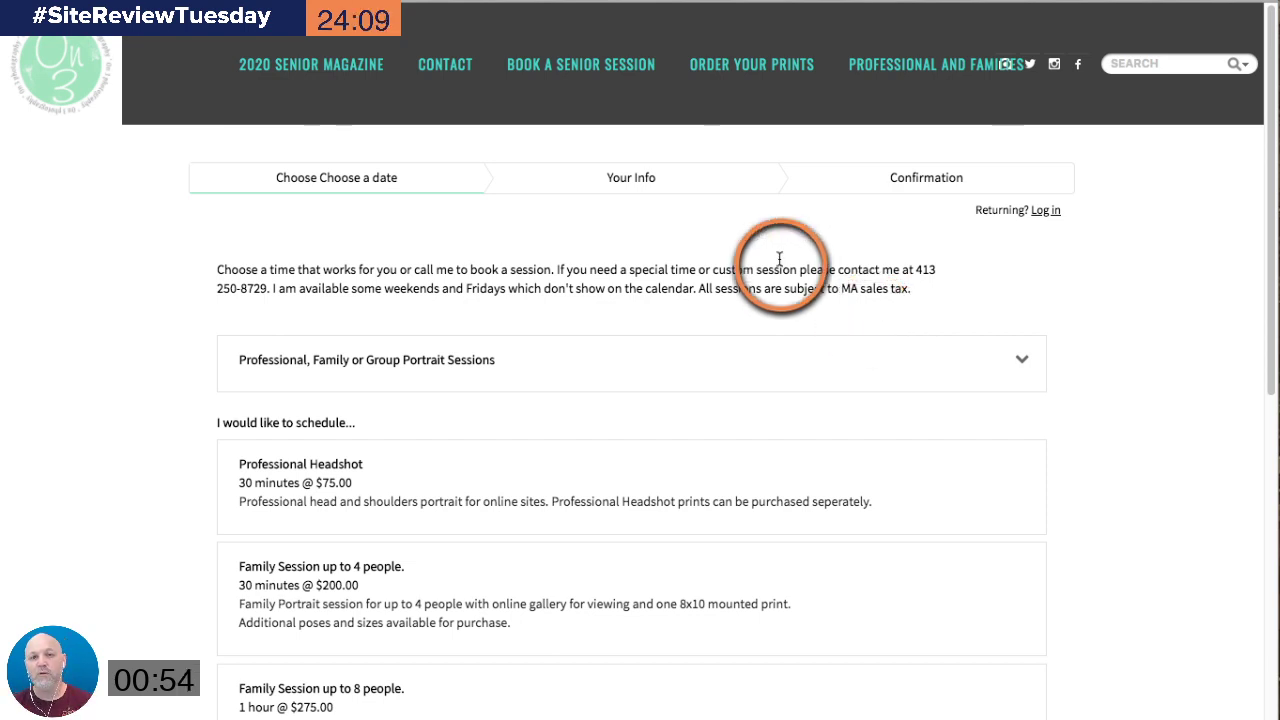
click(38, 83)
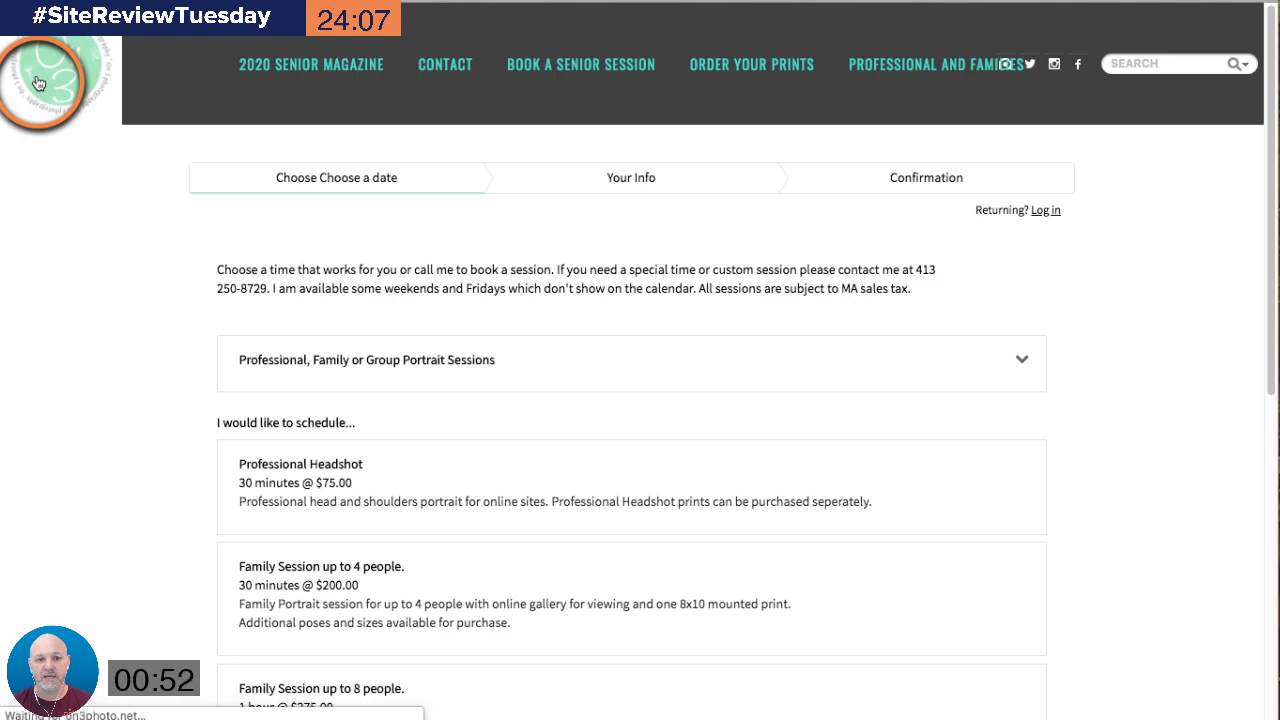